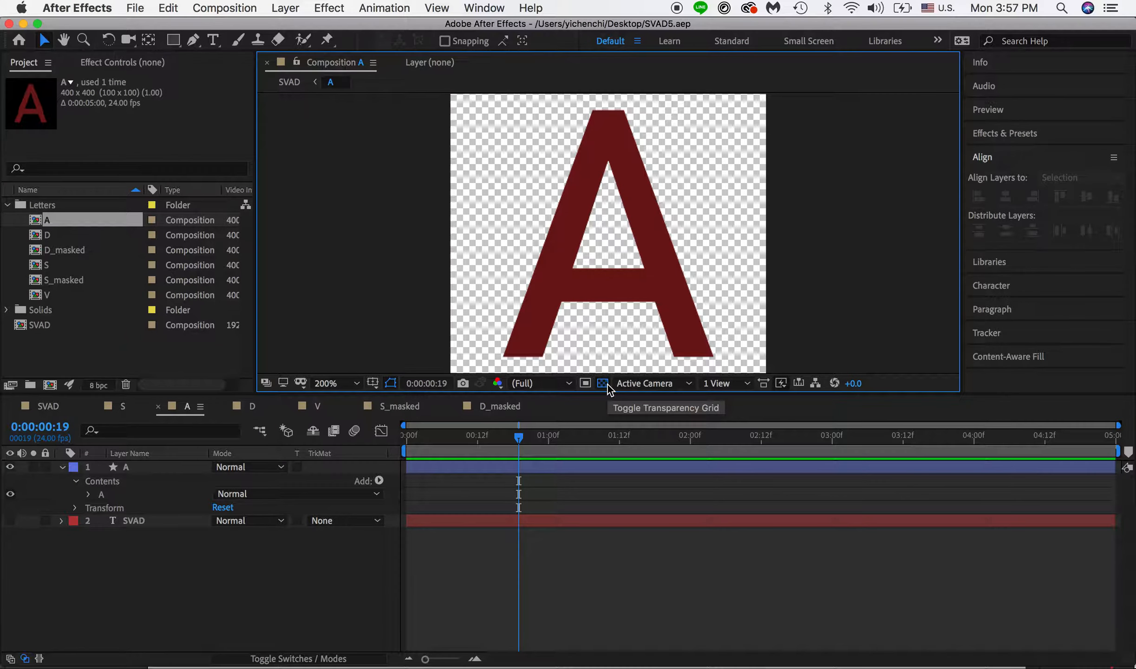
Step: Duplicate the A shape layer in the A composition
left_click(125, 467)
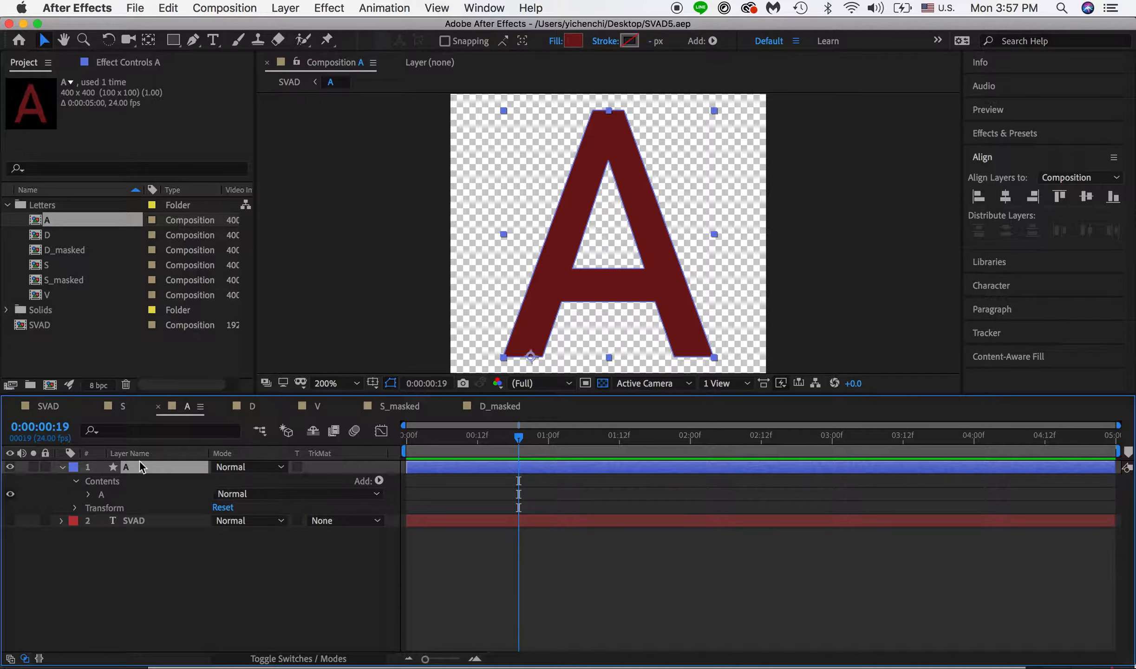
key("super+d")
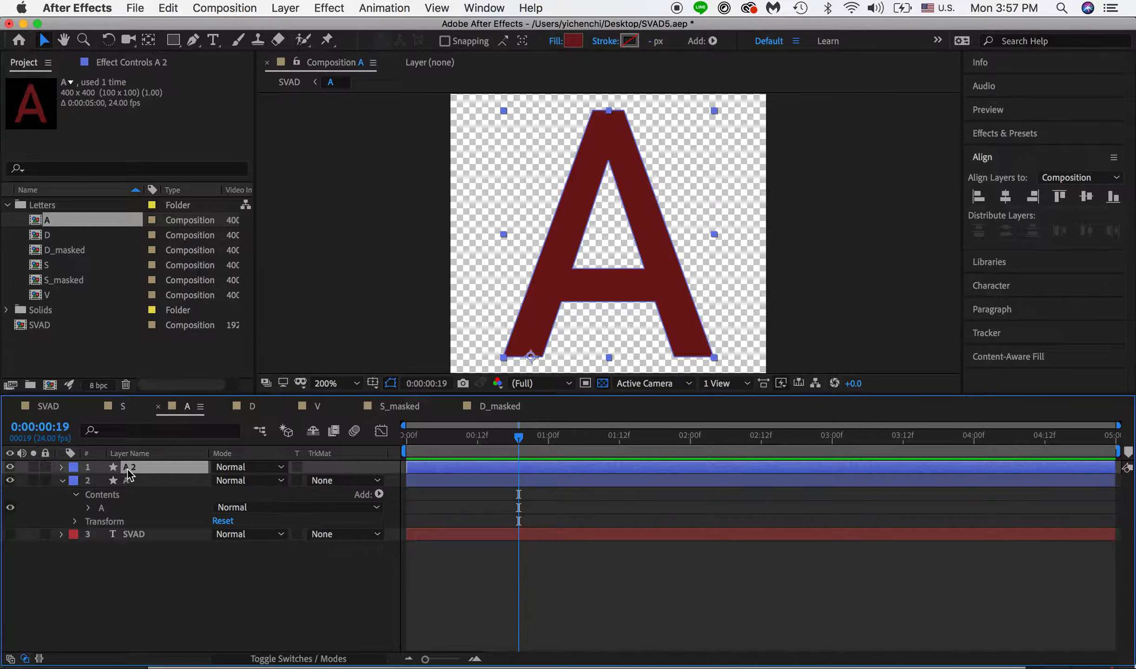
left_click(129, 483)
left_click(141, 469)
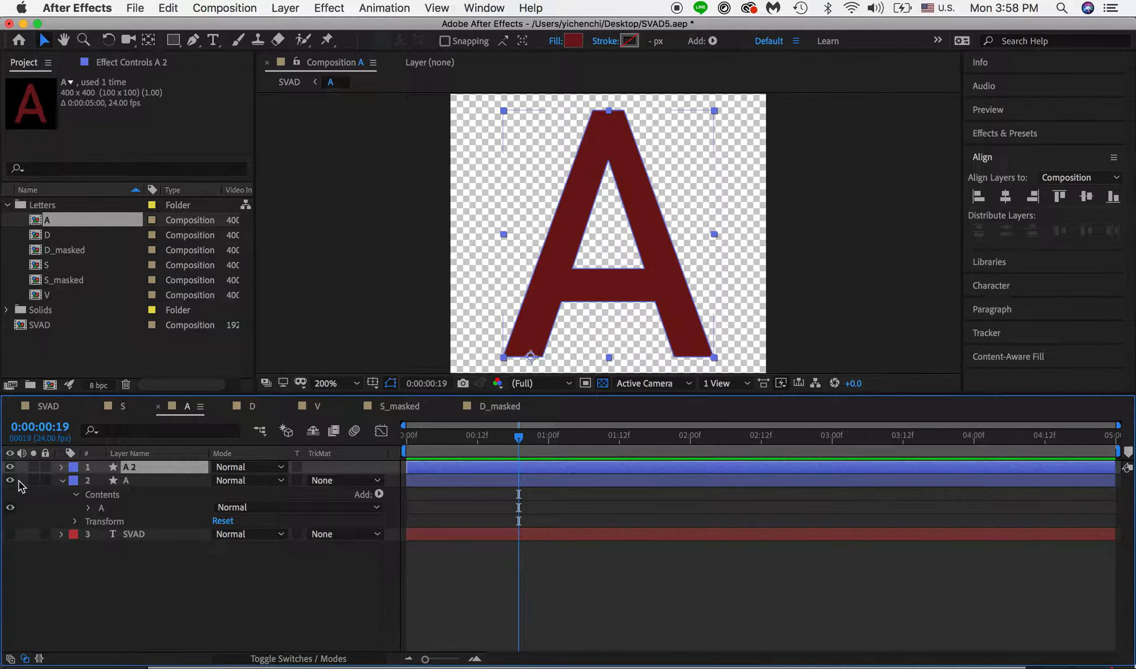
Step: Rename the original A layer as "A outline" and hide it
left_click(133, 483)
key("Return")
type("A outline")
key("Return")
left_click(10, 481)
Step: Rename the duplicated layer as "A shape"
left_click(152, 472)
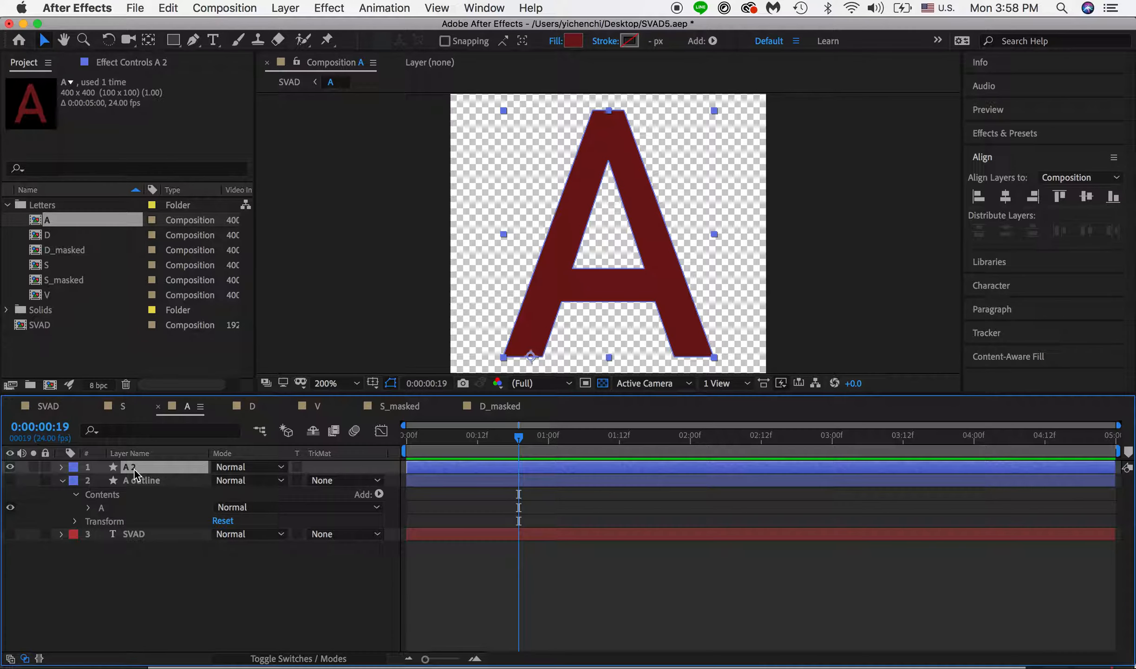
key("Return")
type("A")
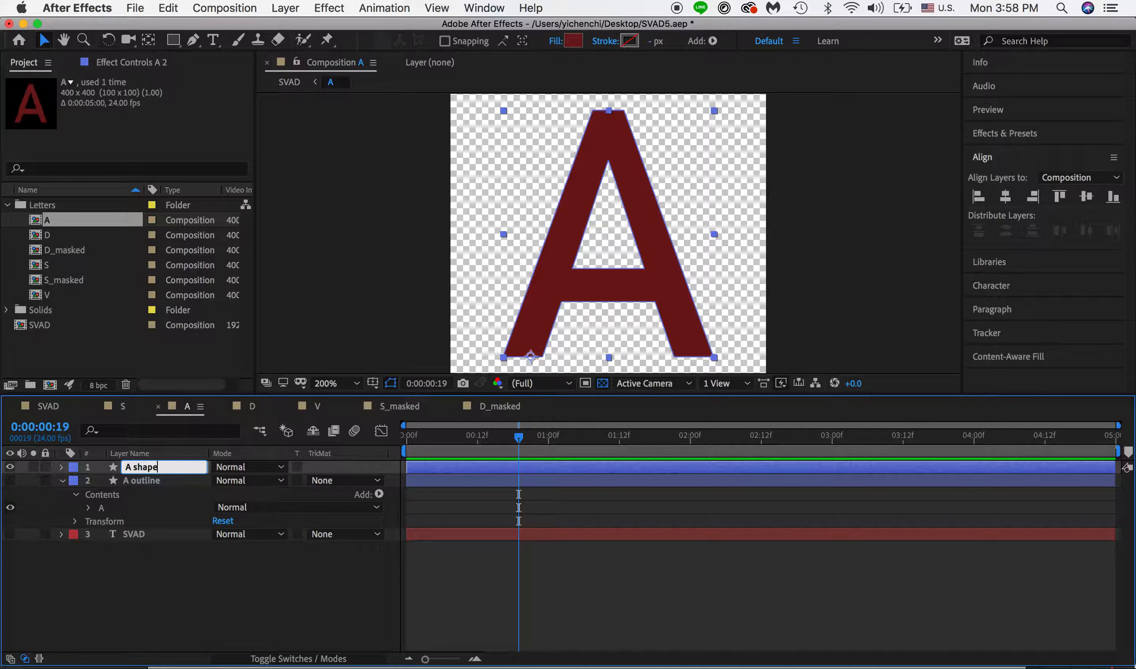
type(" shape")
key("Return")
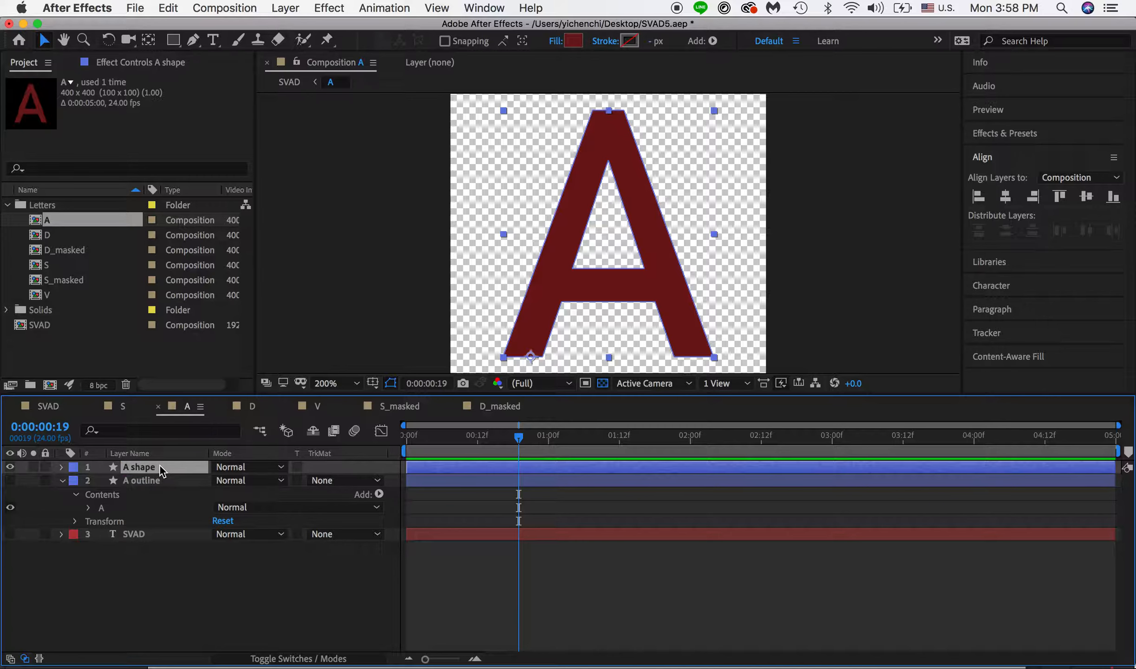
Step: Expand the contents of the A shape layer down to the Path properties of the inner triangle and outer contour
left_click(62, 467)
left_click(75, 481)
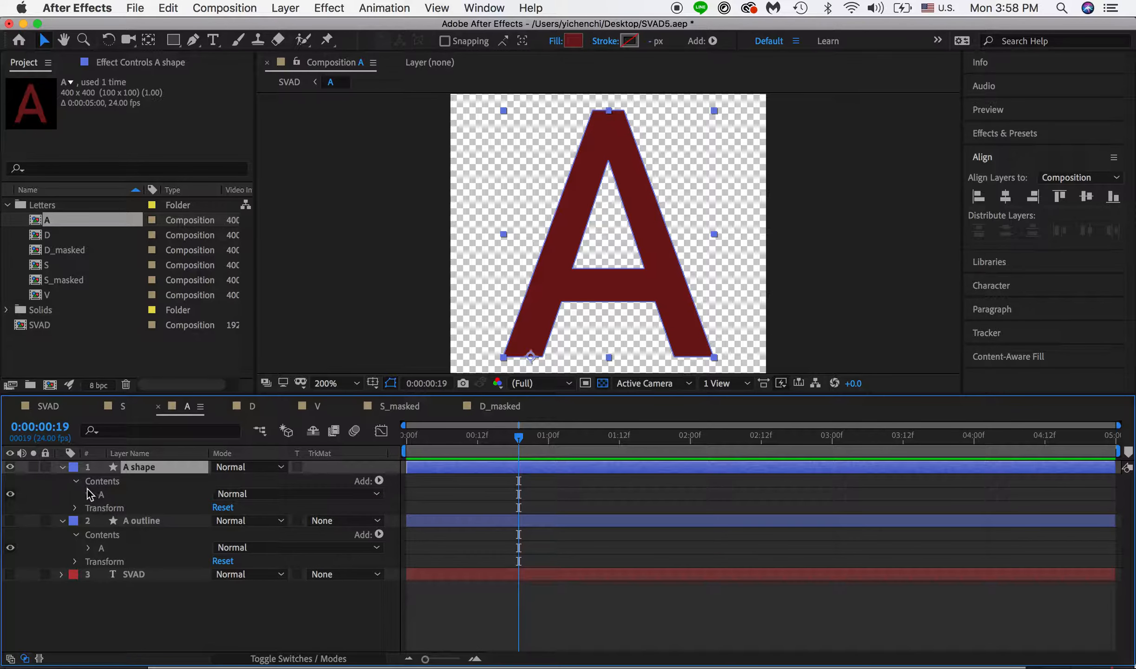
left_click(90, 494)
left_click(138, 521)
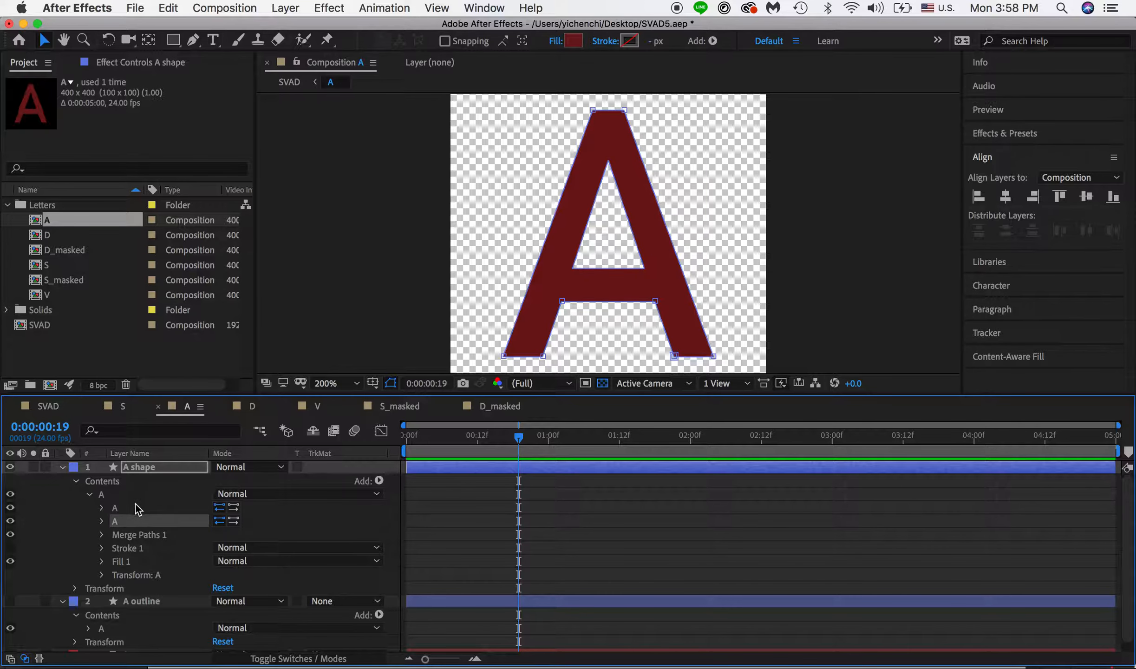
left_click(129, 506)
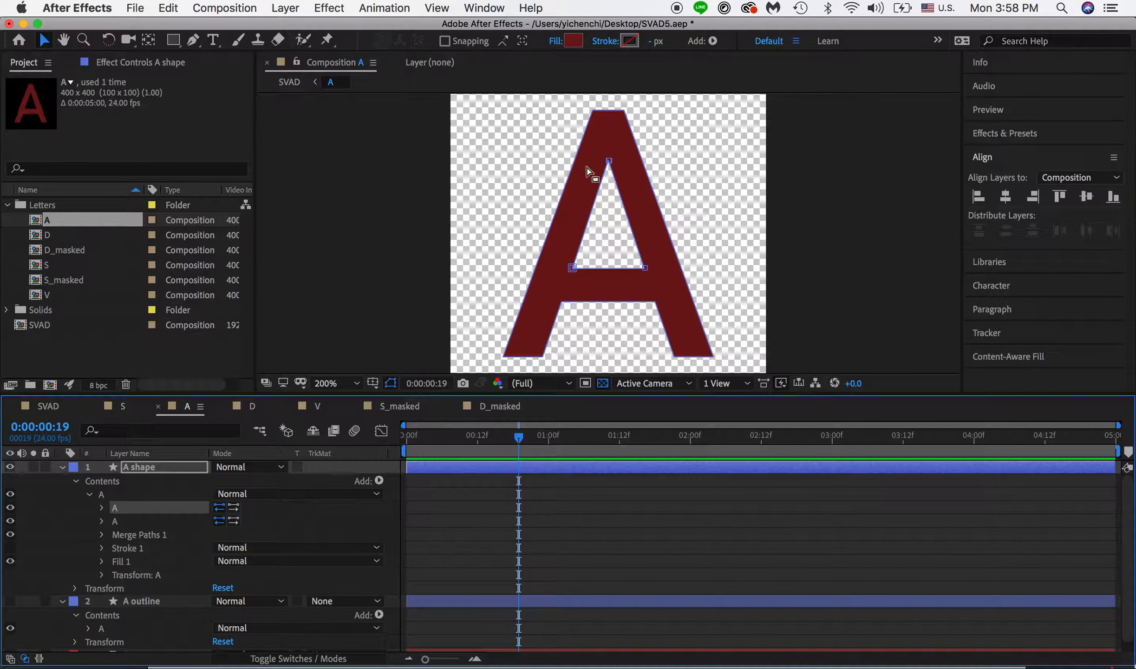
left_click(127, 524)
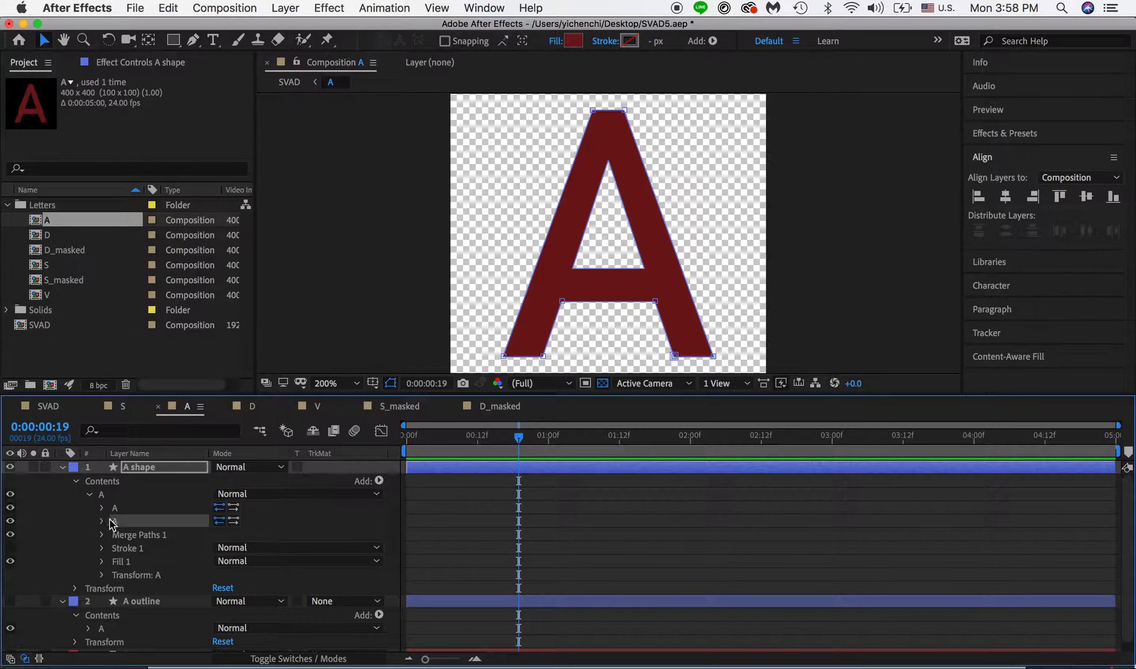
left_click(102, 508)
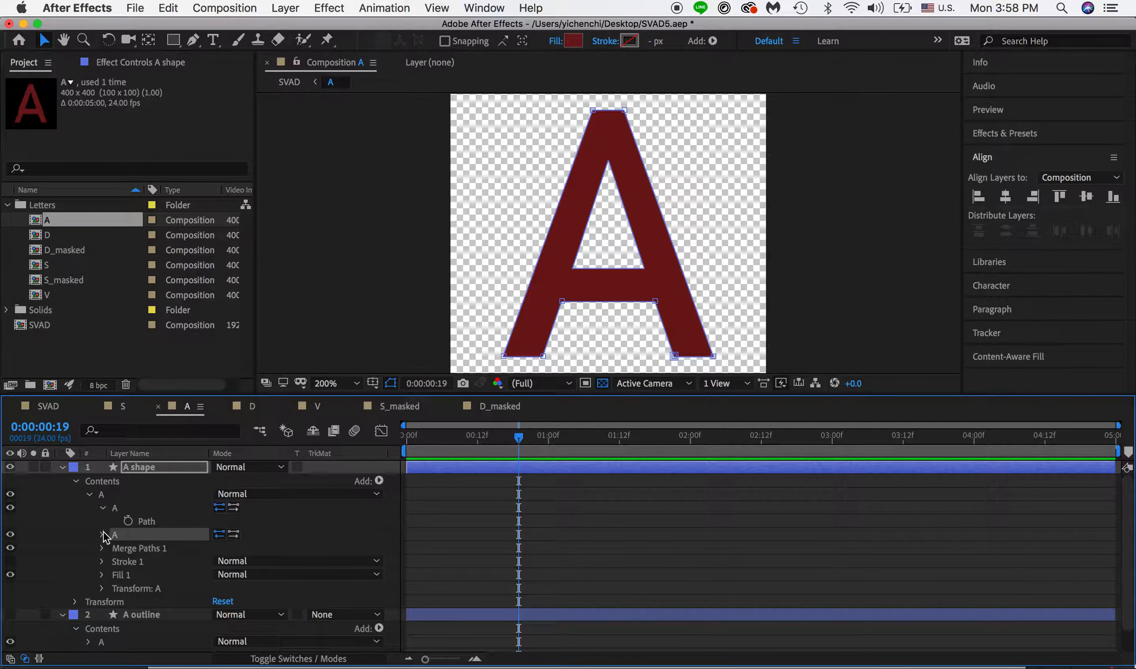
left_click(102, 534)
Step: Try moving the inner triangle path and the outer contour path of the A separately, and undo the moves
left_click(146, 522)
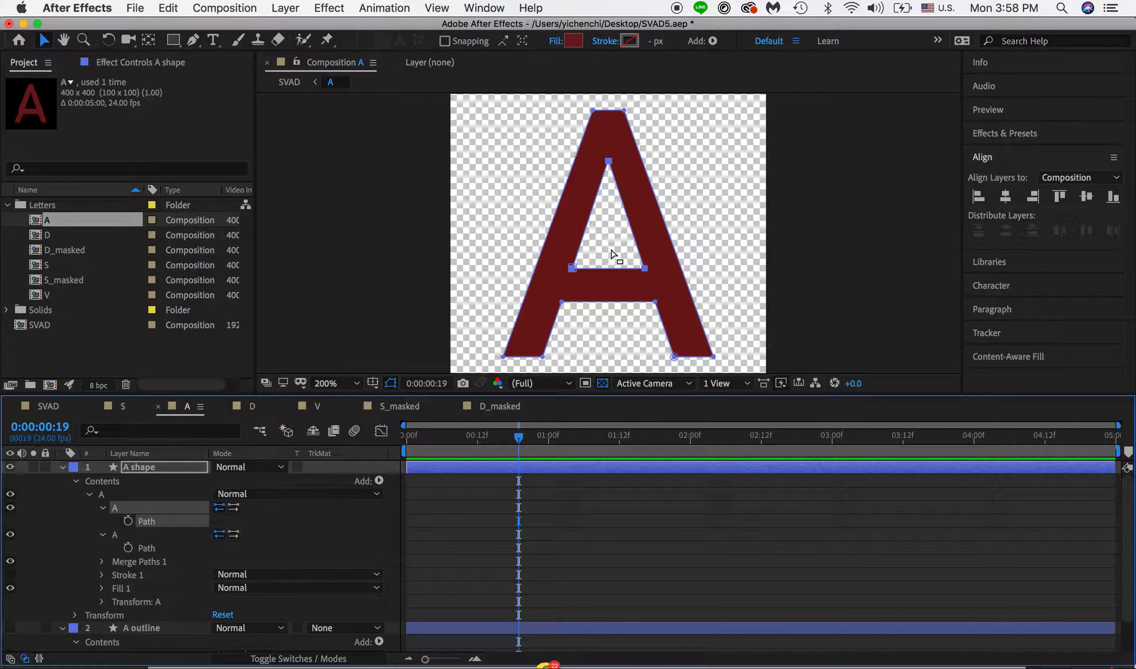
mouse_move(572, 268)
left_mouse_down()
mouse_move(606, 249)
mouse_move(553, 264)
mouse_move(589, 279)
mouse_move(664, 266)
mouse_move(573, 267)
left_mouse_up()
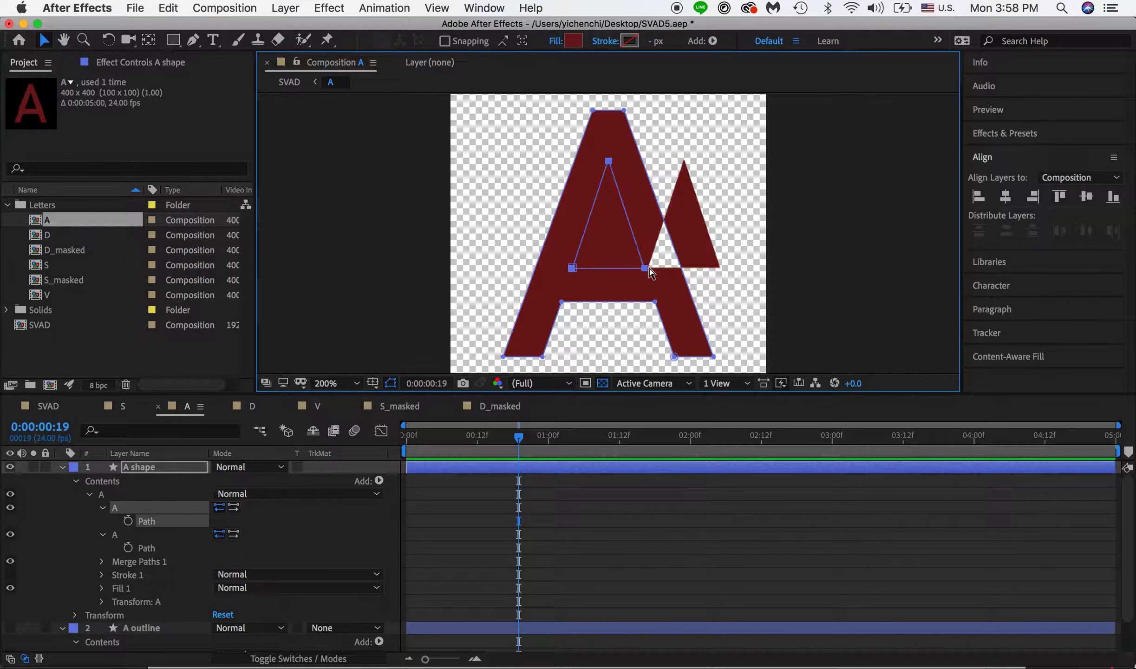
left_click(148, 548)
mouse_move(534, 351)
left_mouse_down()
mouse_move(604, 332)
mouse_move(507, 322)
mouse_move(578, 328)
mouse_move(534, 346)
mouse_move(540, 352)
left_mouse_up()
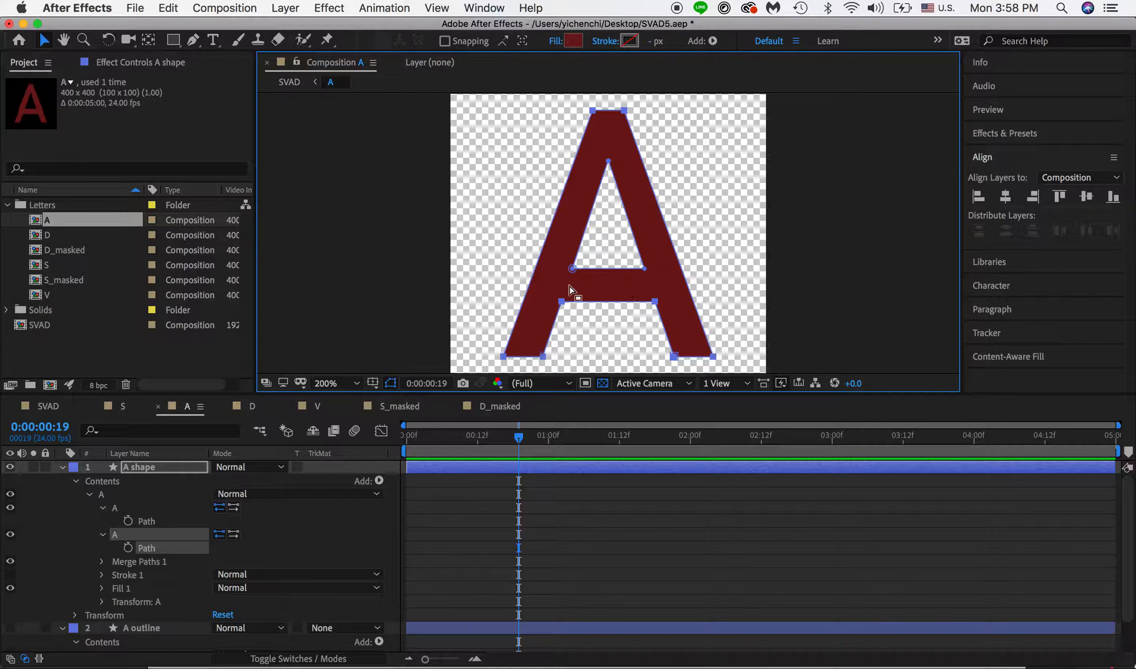
left_click(156, 521)
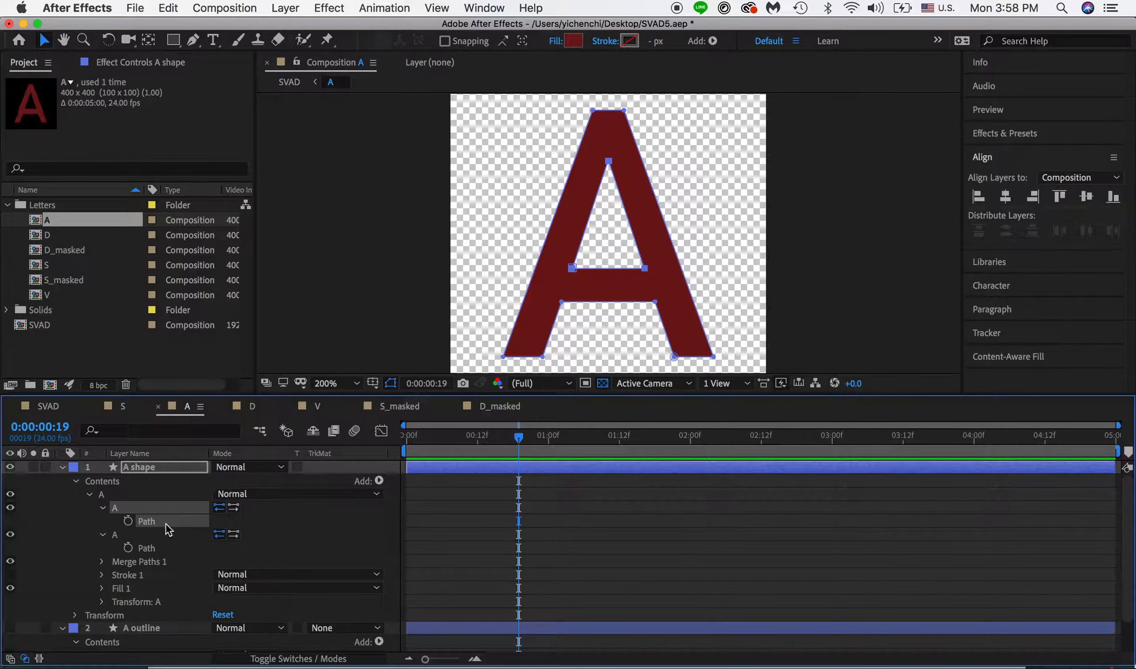
left_click_drag(627, 269, 658, 279)
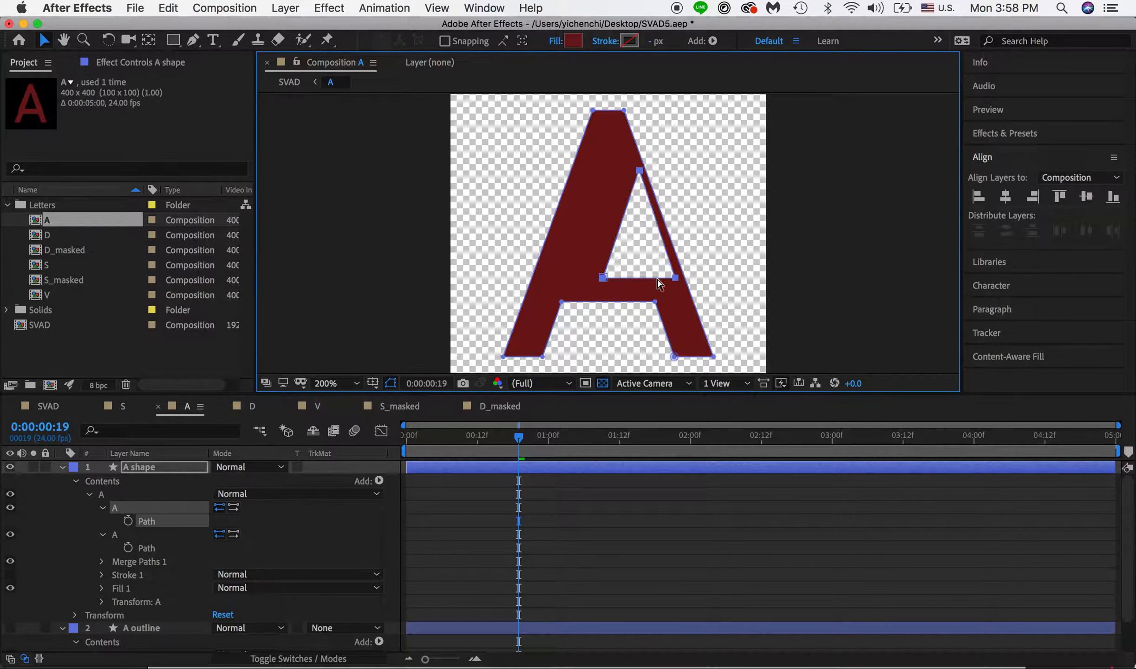
key("super+z")
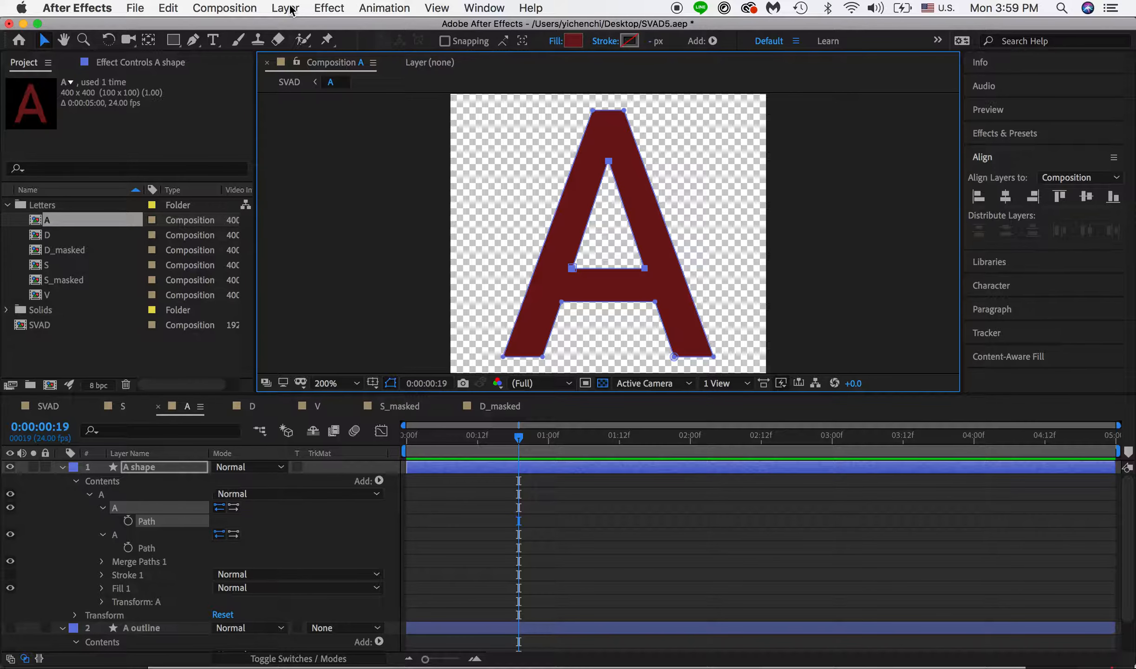
Step: Show the rulers and place three vertical guides at the A's two upper corners and the inner triangle's apex
key("super+r")
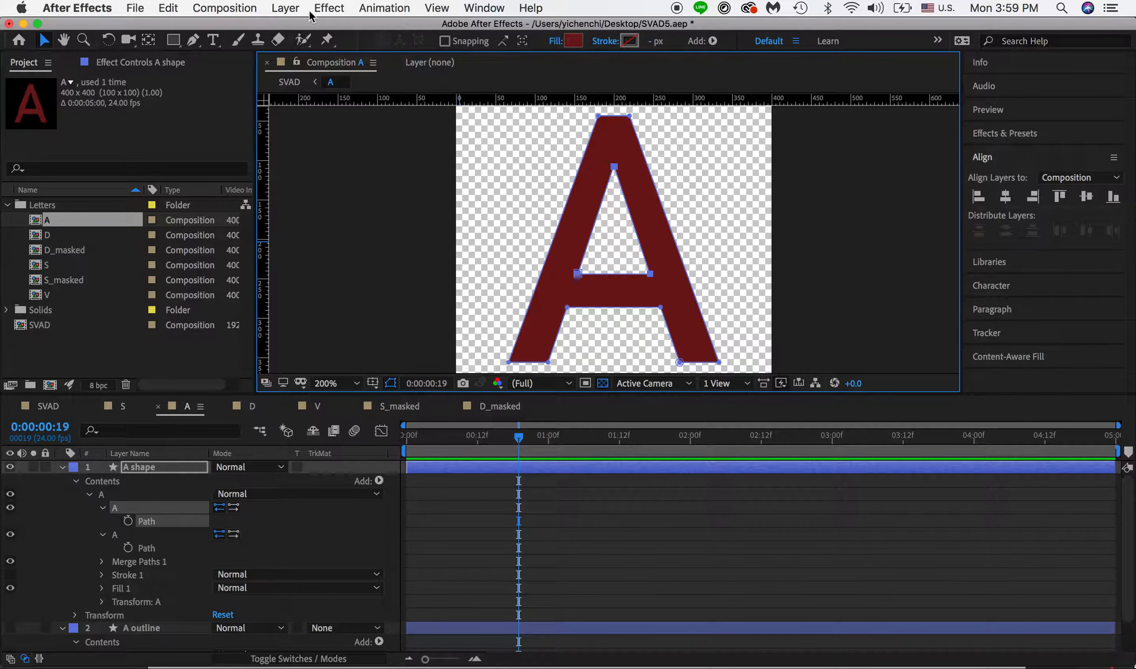
left_click(438, 8)
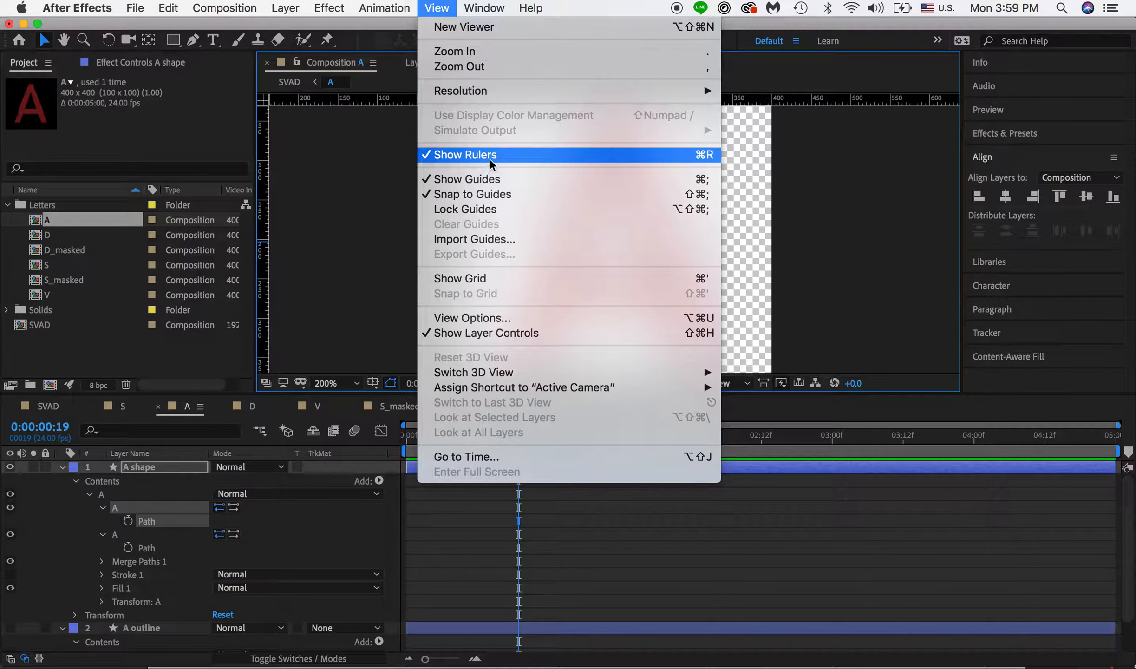
left_click(439, 8)
left_click_drag(263, 194, 598, 210)
left_click_drag(264, 228, 629, 246)
left_click_drag(267, 258, 614, 259)
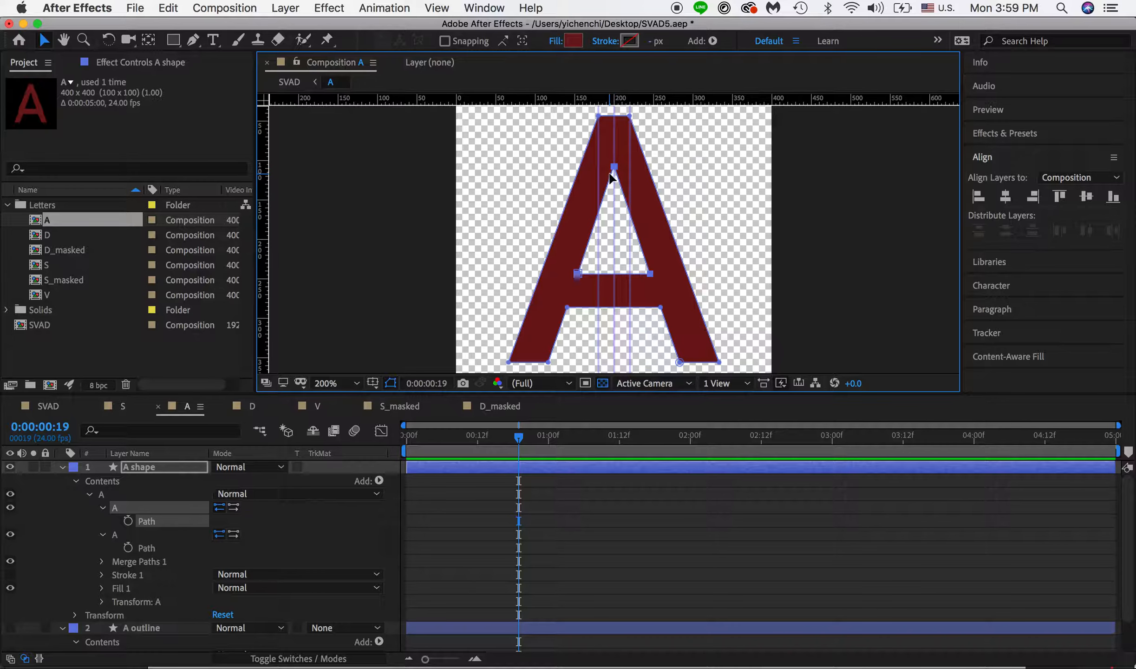
Step: Fine-tune the middle guide so it runs through the centre of the inner triangle's apex
key("period")
key("period")
key("period")
key("space")
mouse_move(621, 160)
left_mouse_down()
mouse_move(623, 362)
mouse_move(634, 294)
left_mouse_up()
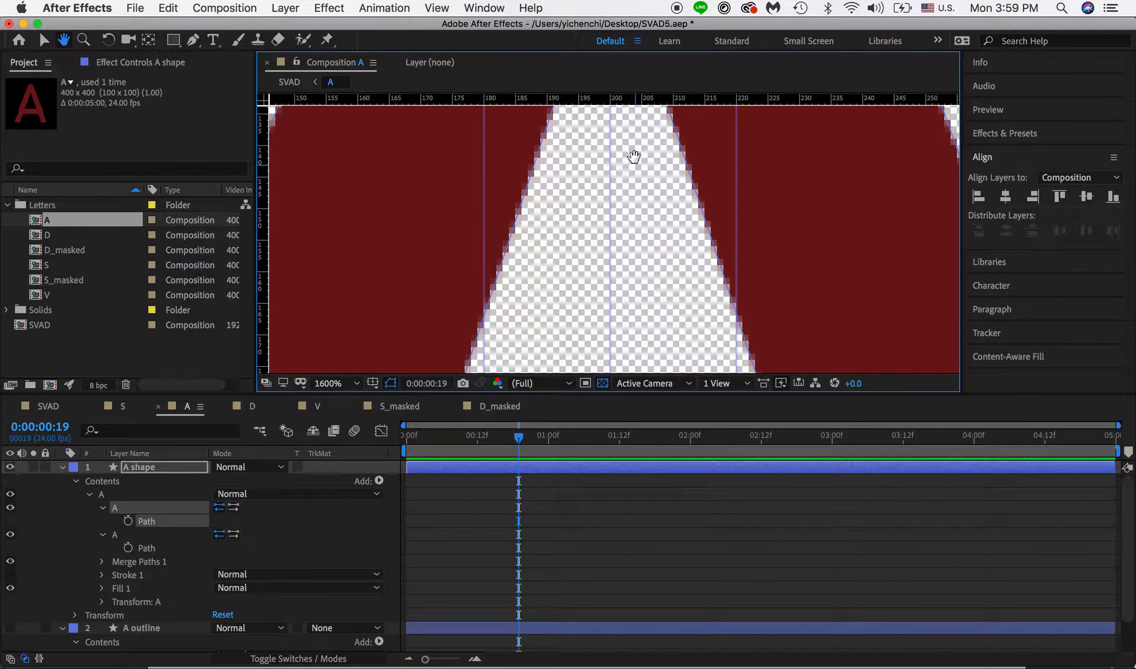
left_click_drag(634, 157, 631, 366)
left_click_drag(640, 192, 638, 305)
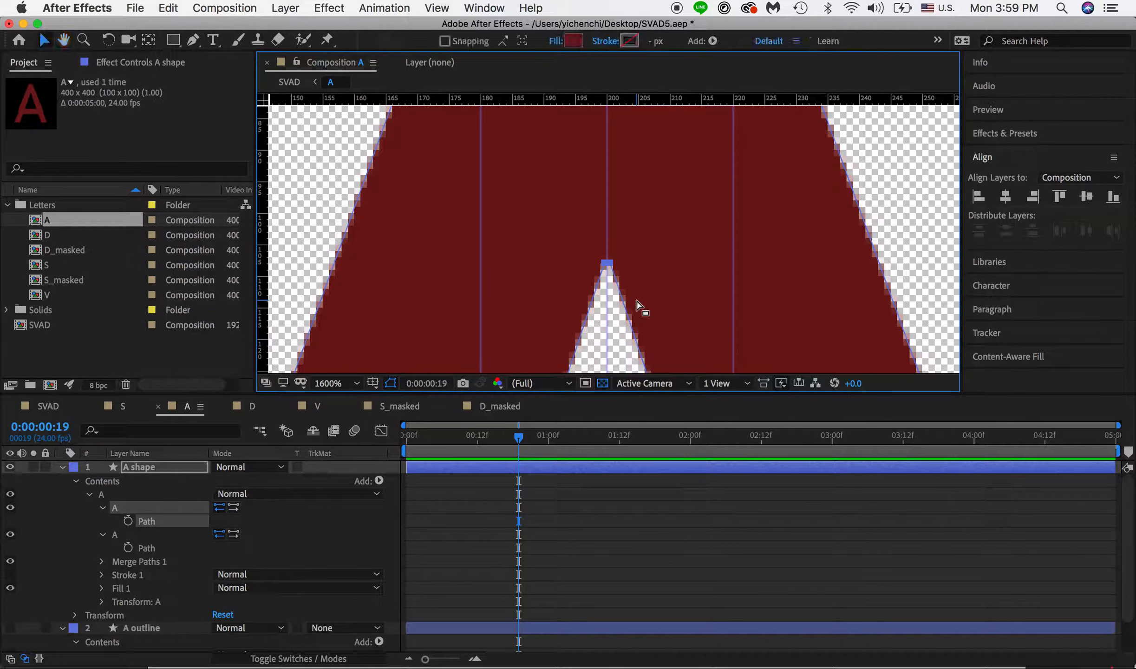
key("period")
key("period")
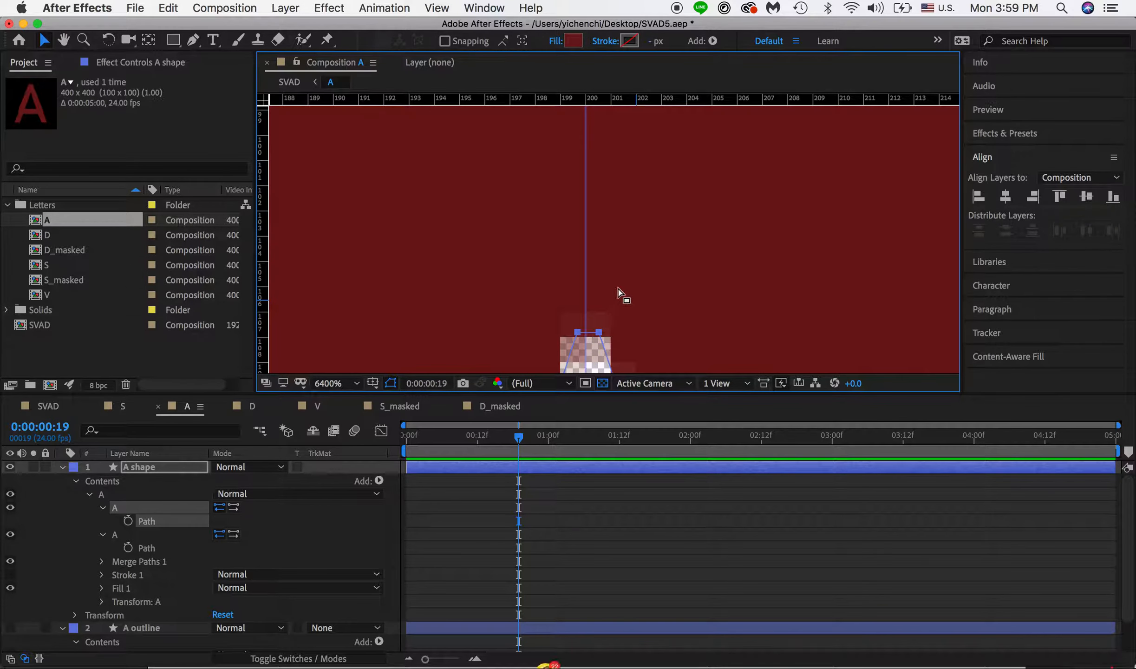
left_click_drag(585, 273, 588, 274)
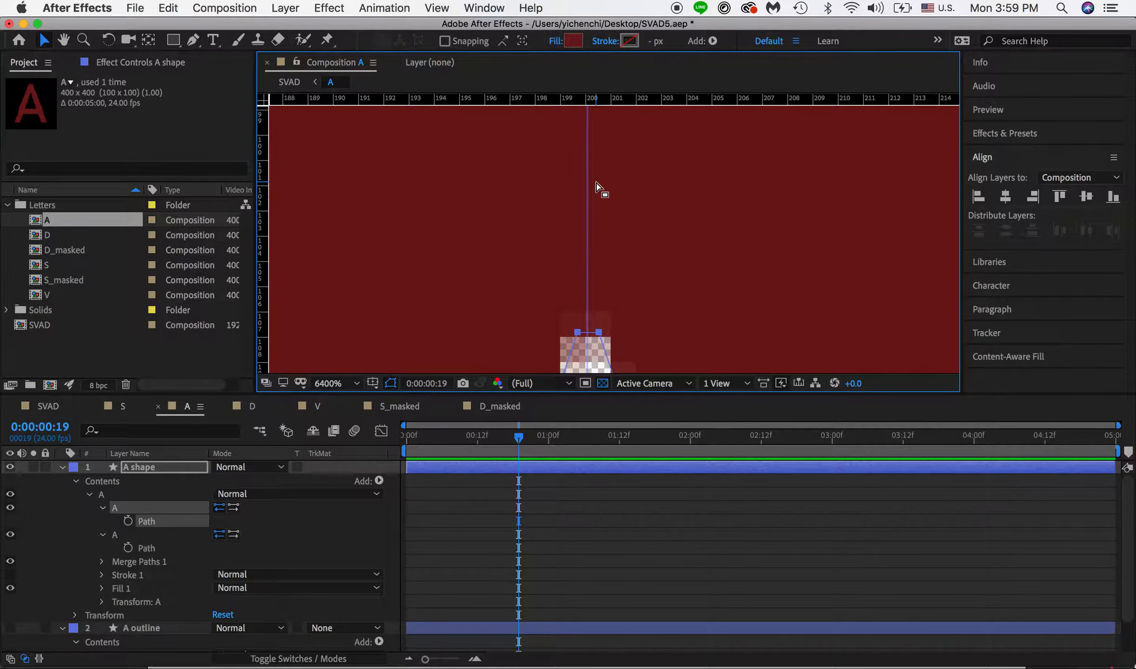
Step: Align the two outer guides precisely with the corners of the A's flat upper edge
key("comma")
key("space")
left_click_drag(624, 168, 634, 367)
left_click_drag(546, 192, 540, 332)
left_click_drag(558, 153, 558, 352)
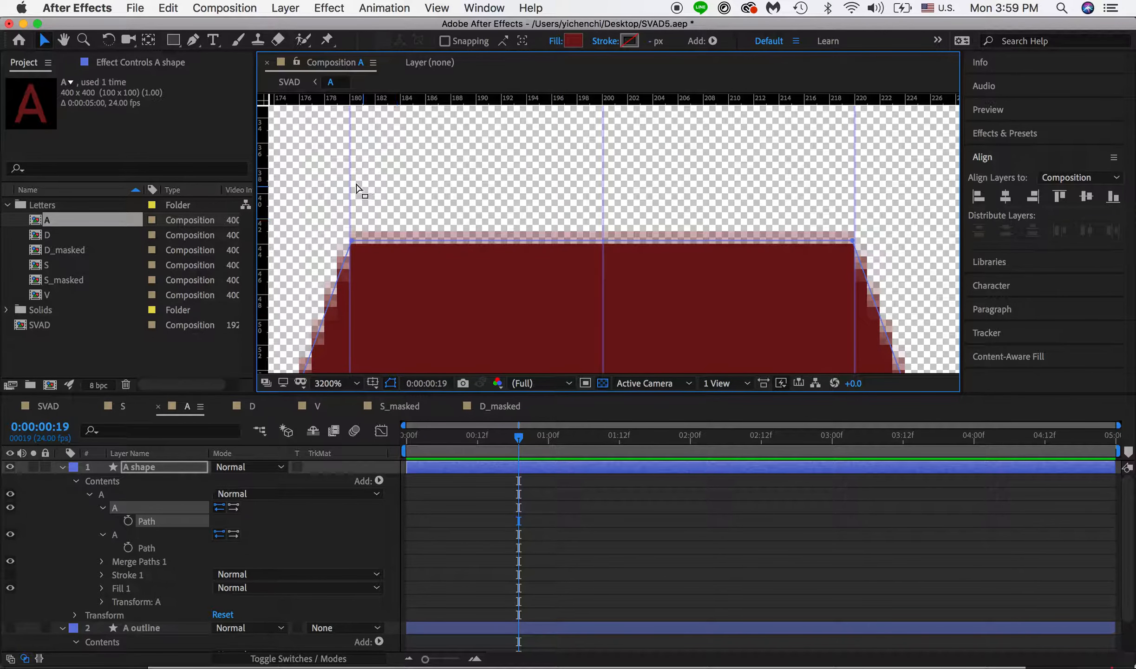
left_click_drag(351, 182, 352, 183)
left_click_drag(855, 204, 853, 205)
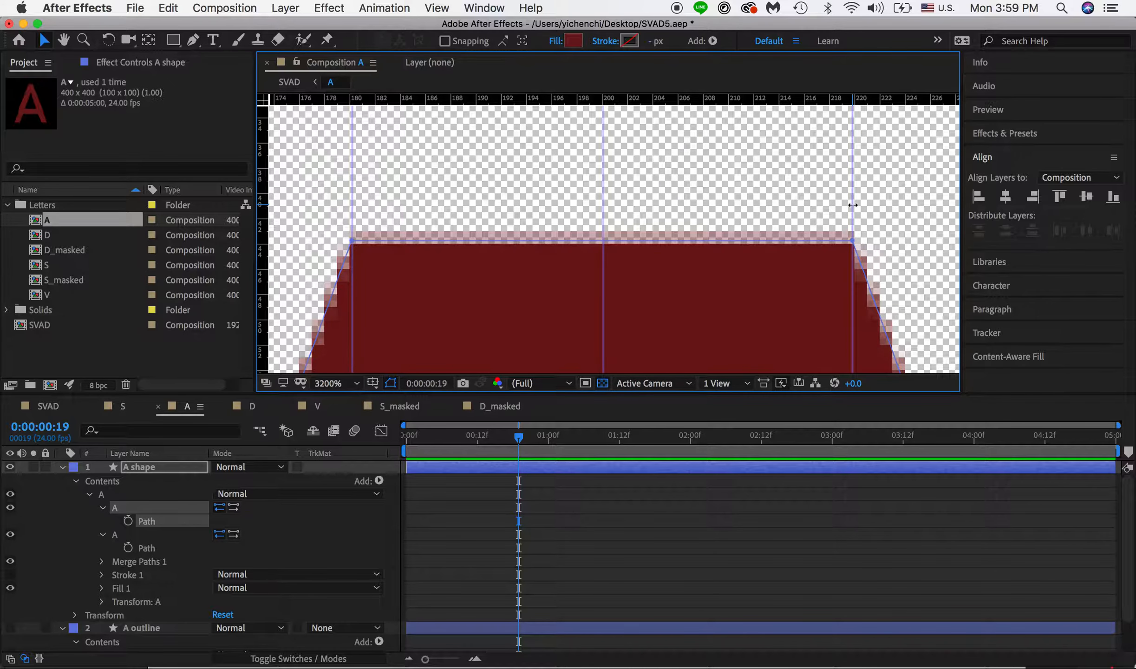
Step: Rename the inner triangle path in the A shape layer as "A_inner"
scroll(596, 248, "down", 7)
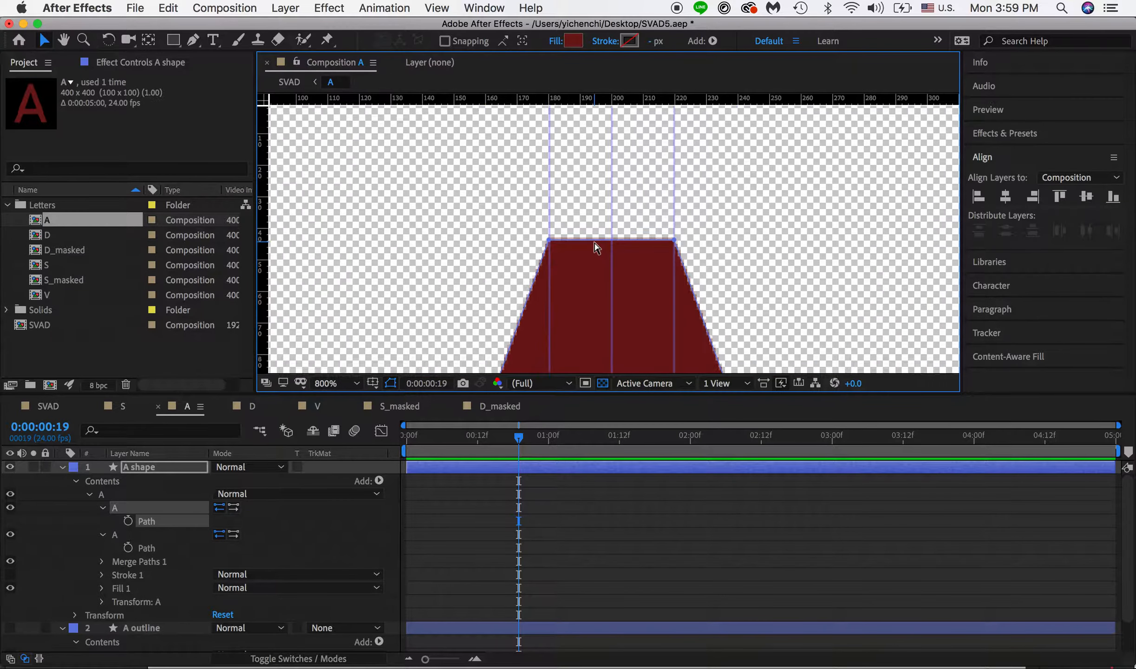
left_click_drag(699, 254, 681, 191)
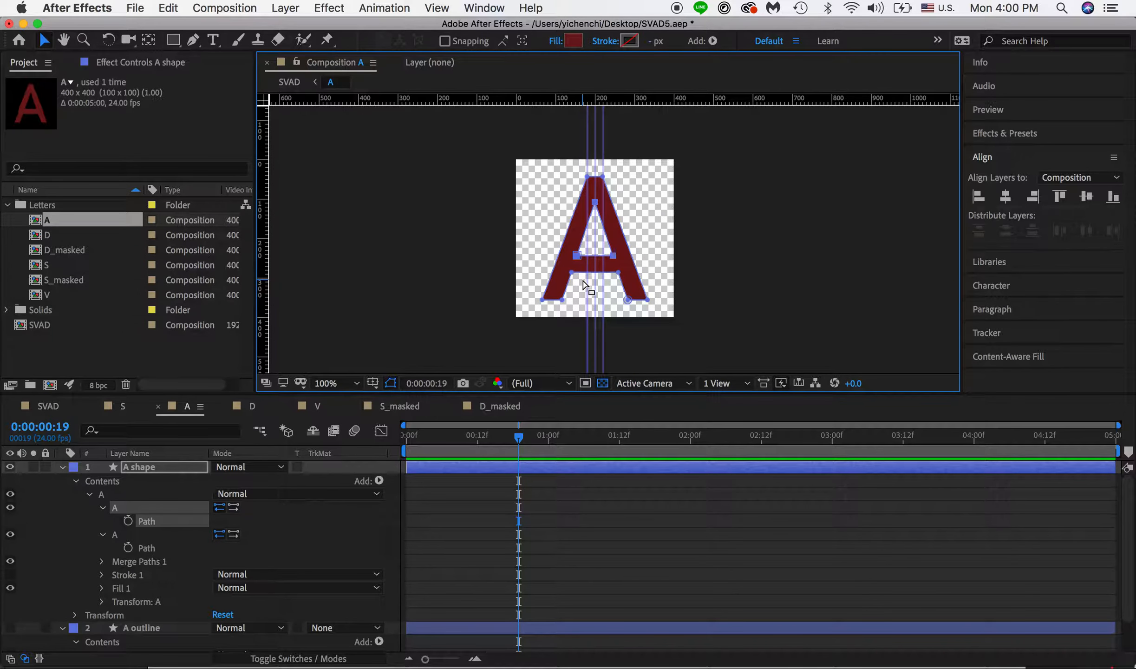
key("period")
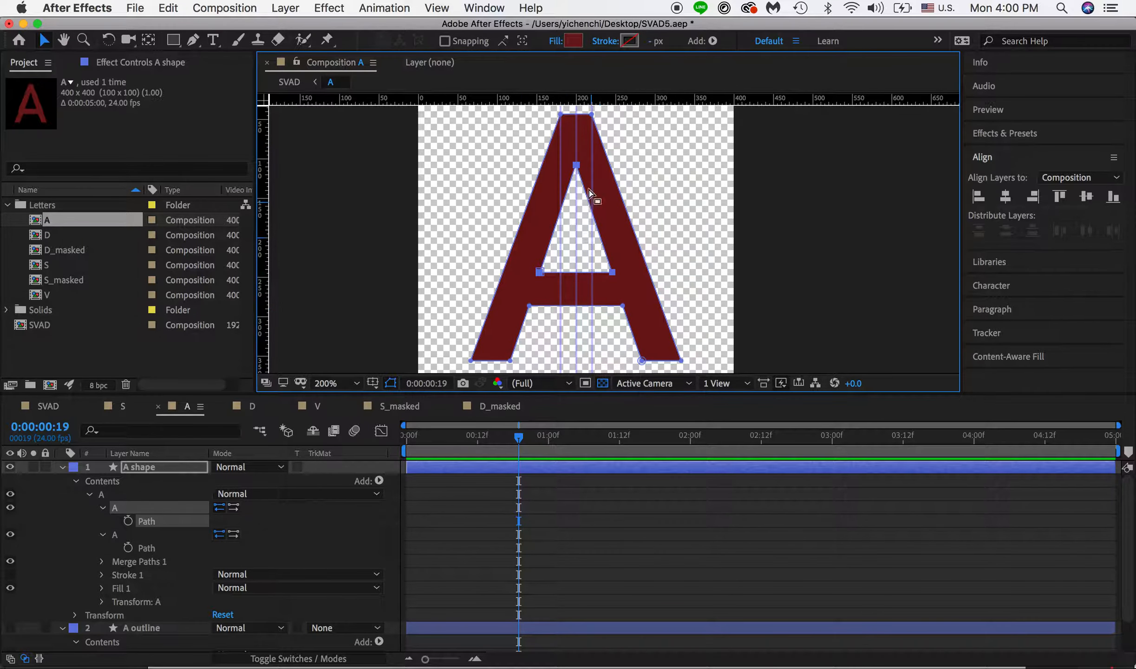
left_click(107, 514)
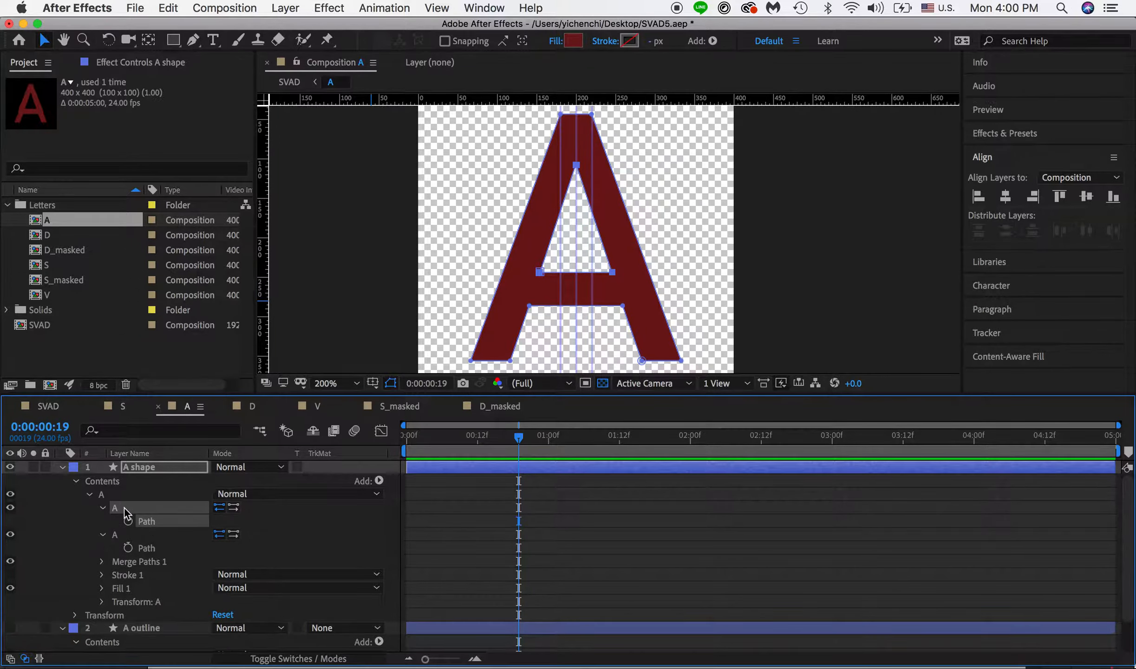
left_click(105, 517)
left_click(136, 509)
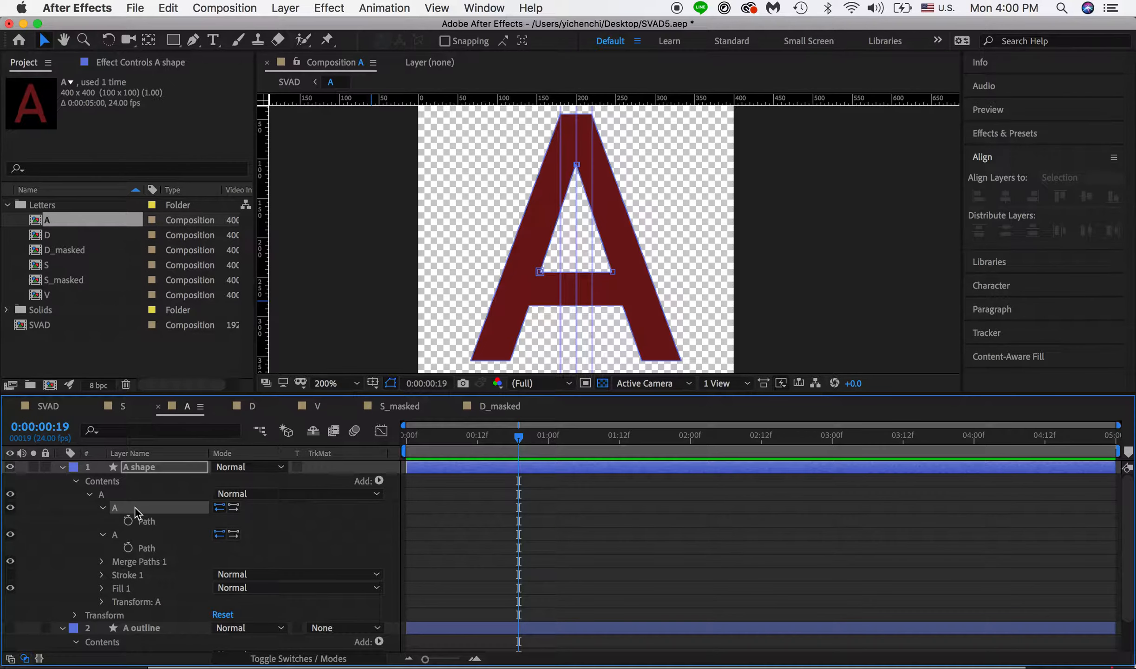
key("Return")
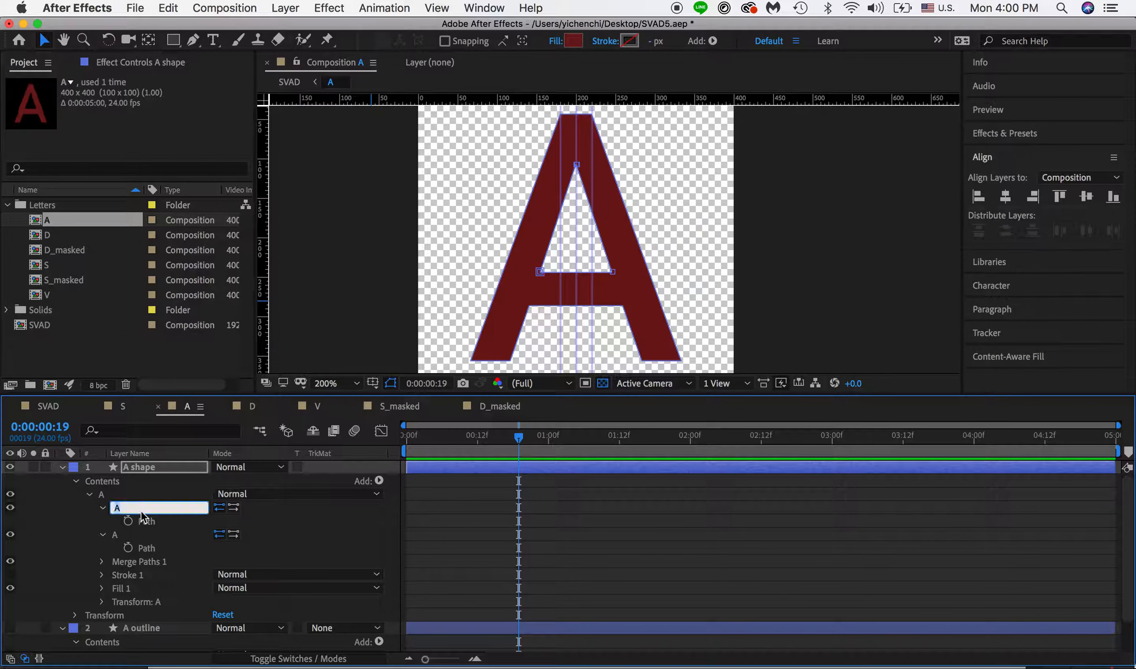
left_click(145, 509)
Step: Rename the outer contour path in the A shape layer as "A_outter" and reveal its path property
left_click(142, 548)
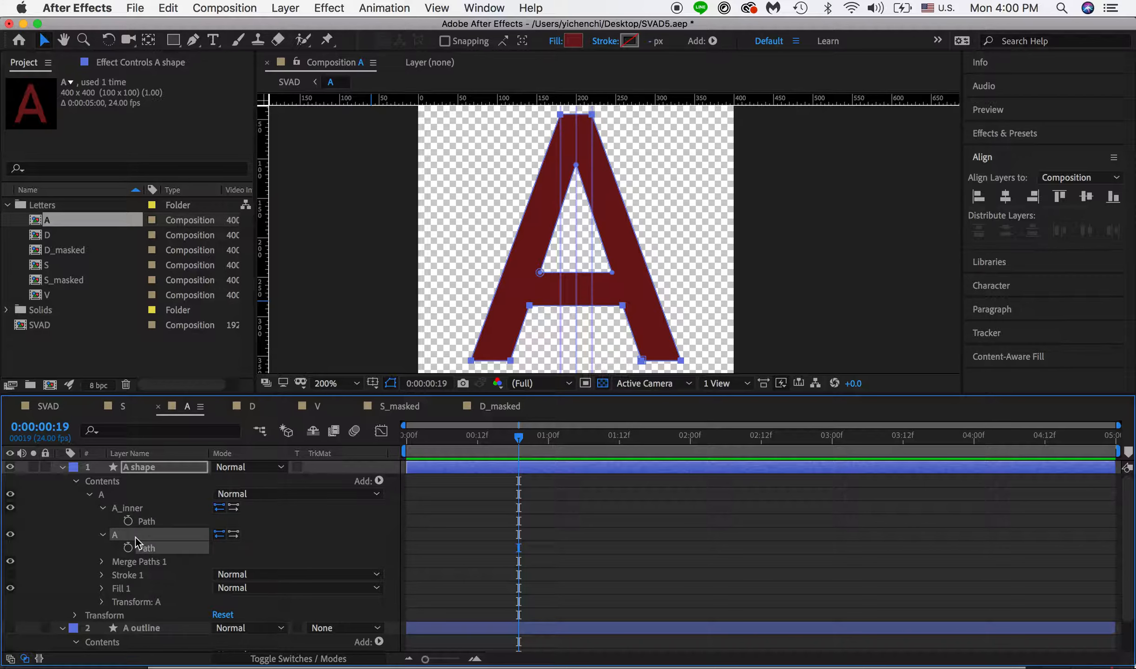
left_click(120, 538)
left_click(105, 535)
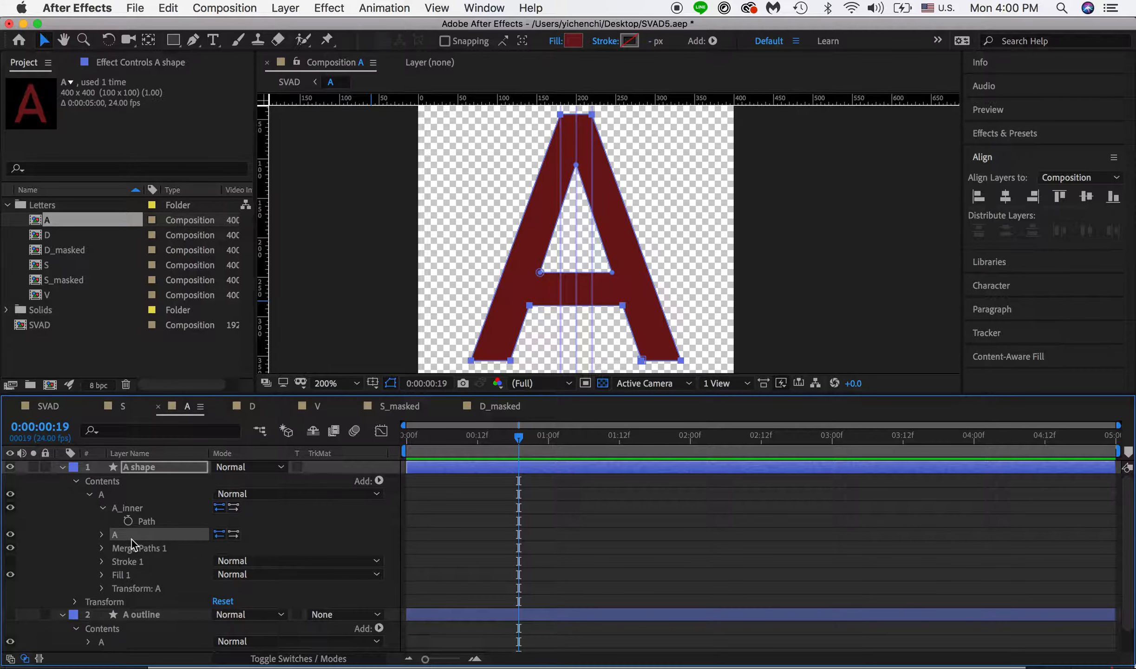
key("Return")
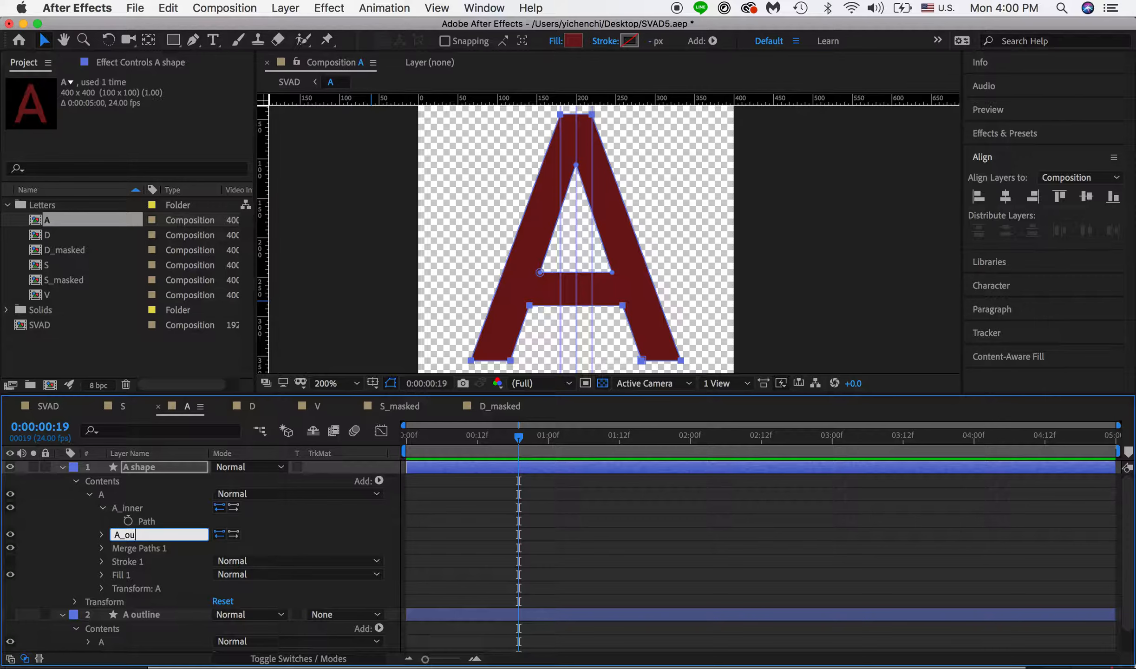
key("Return")
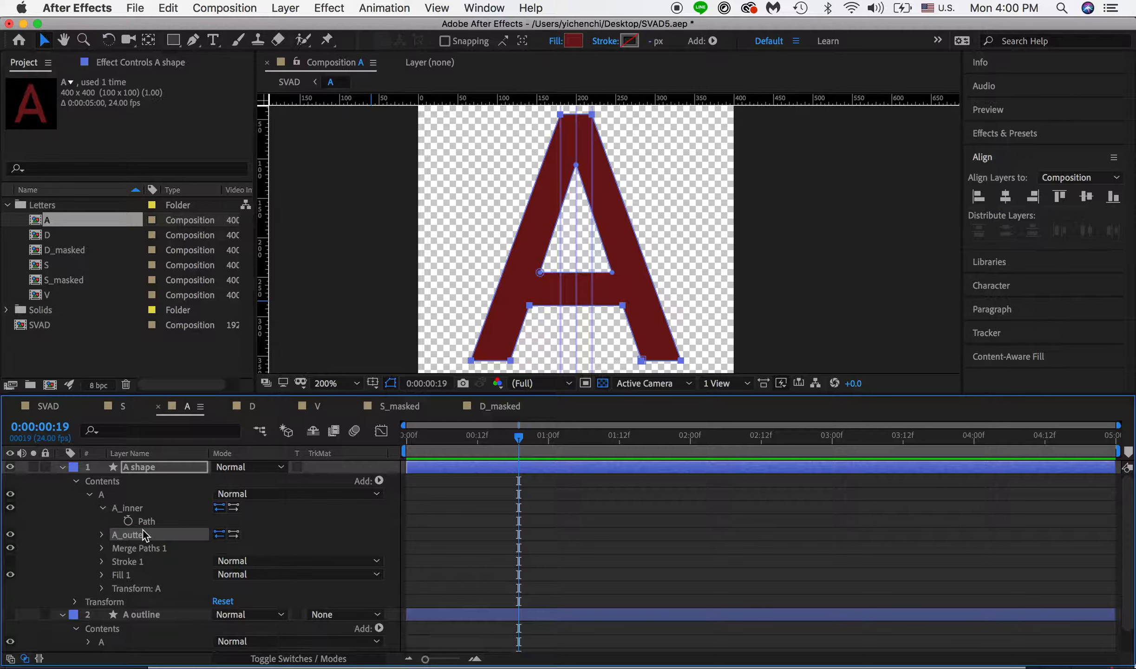
left_click(102, 535)
Step: Enable path keyframing on A_inner and move its keyframe to just past the one-second mark
left_click(145, 522)
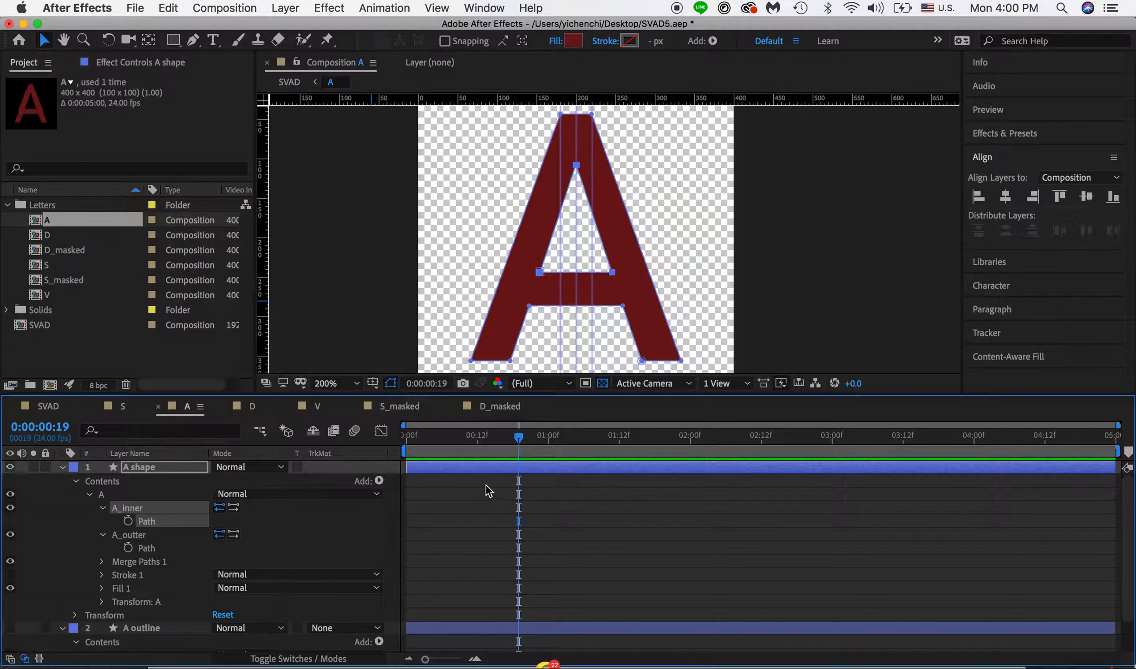
left_click(127, 522)
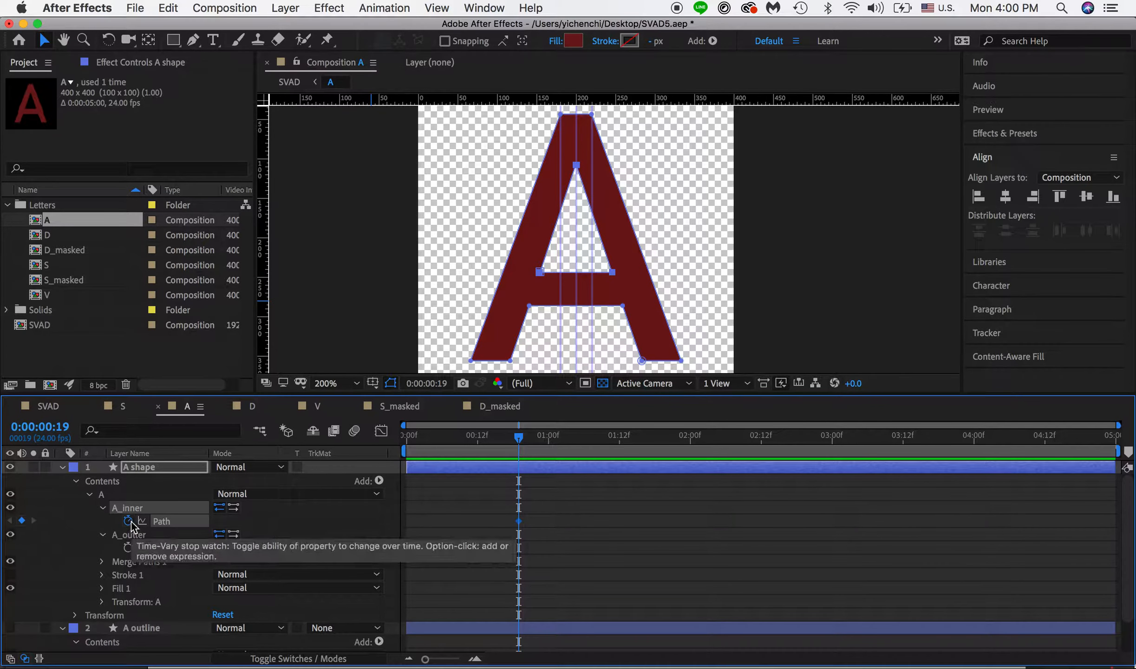
left_click_drag(519, 522, 554, 521)
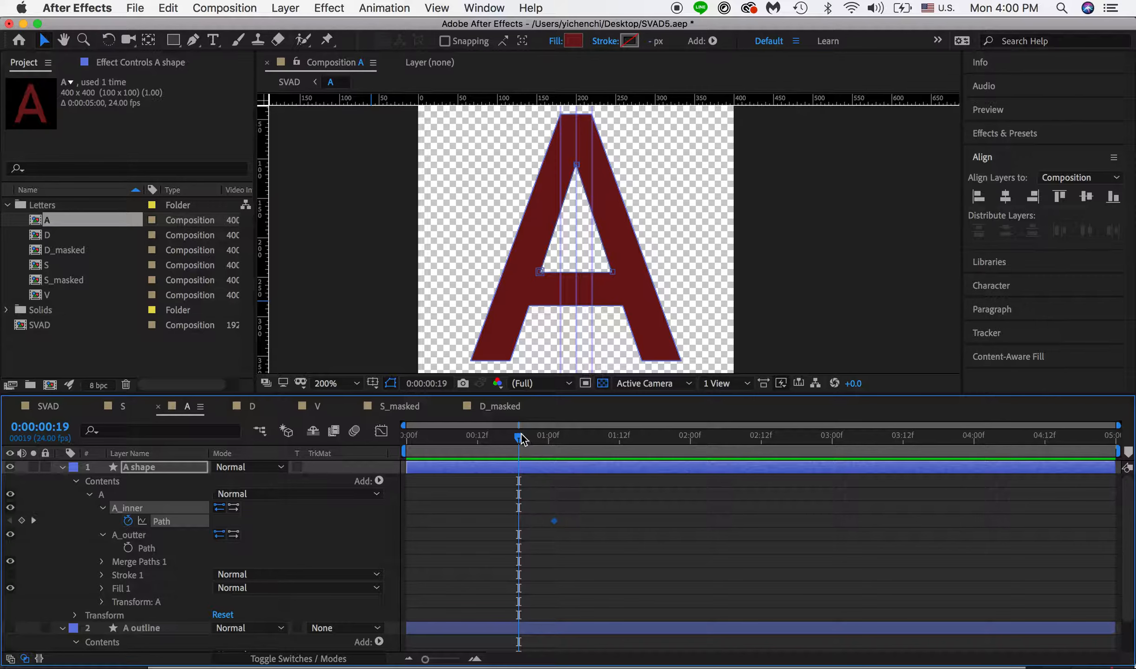
Step: At 0:00:00:11, move both lower corners of the inner triangle onto the middle guide to collapse the A's opening
left_click_drag(519, 435, 472, 434)
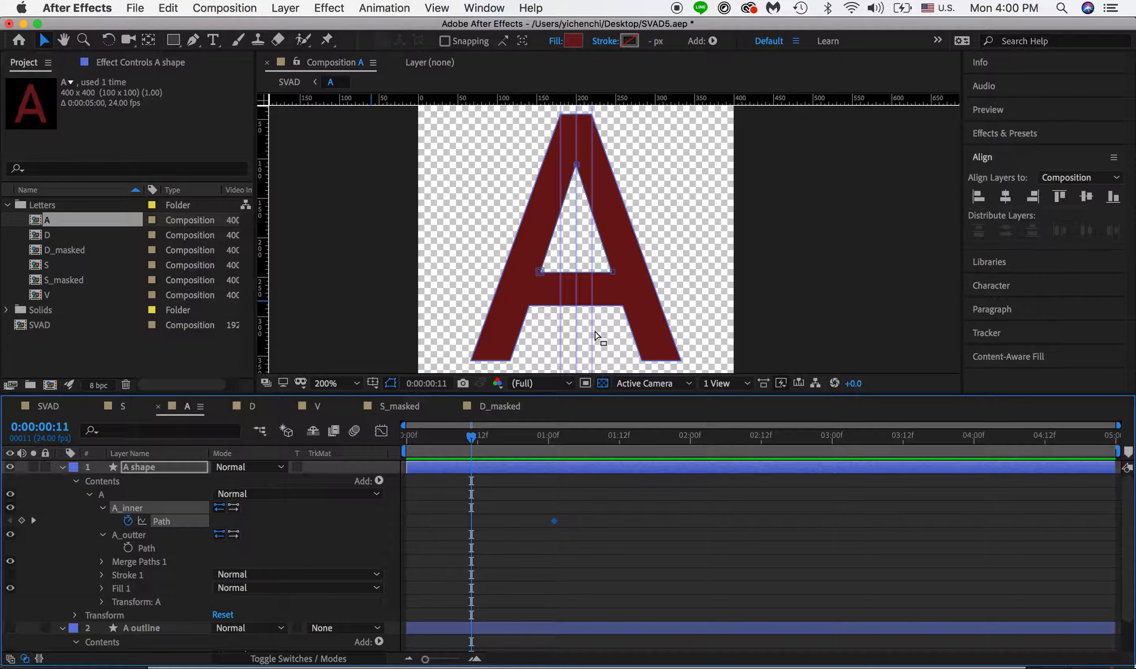
left_click(540, 273)
mouse_move(540, 273)
left_mouse_down()
mouse_move(571, 273)
mouse_move(545, 246)
mouse_move(587, 228)
mouse_move(553, 257)
mouse_move(562, 271)
left_mouse_up()
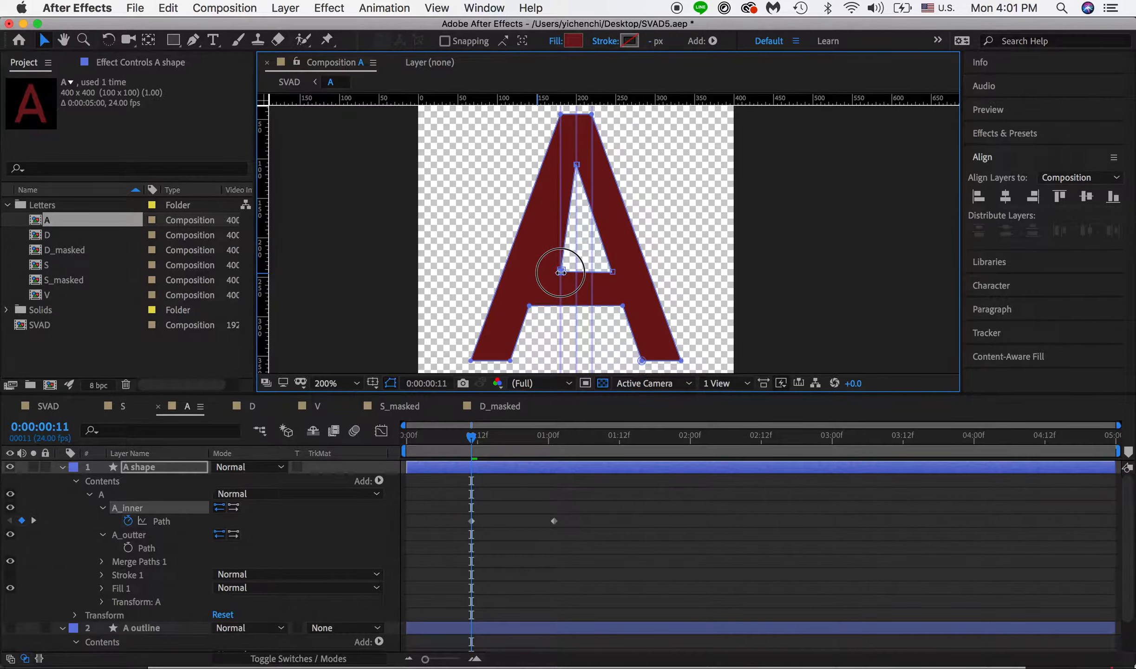
mouse_move(561, 272)
left_mouse_down()
mouse_move(544, 263)
mouse_move(507, 272)
mouse_move(553, 263)
mouse_move(537, 275)
mouse_move(562, 274)
mouse_move(535, 273)
mouse_move(583, 275)
left_mouse_up()
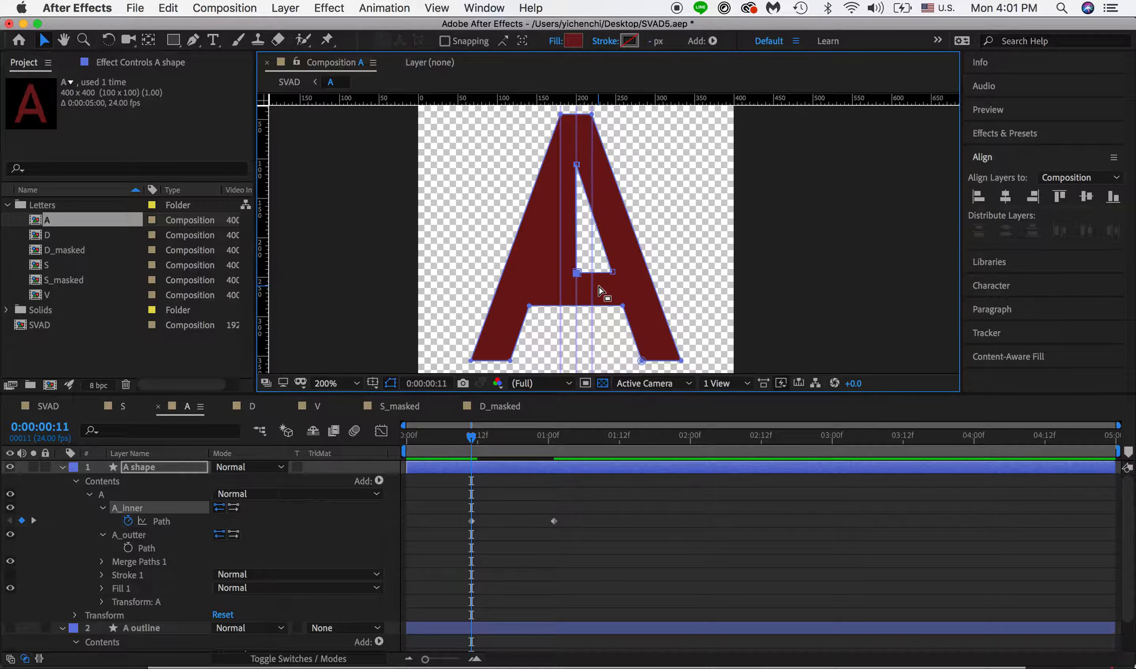
left_click(614, 273)
left_click_drag(613, 273, 581, 275)
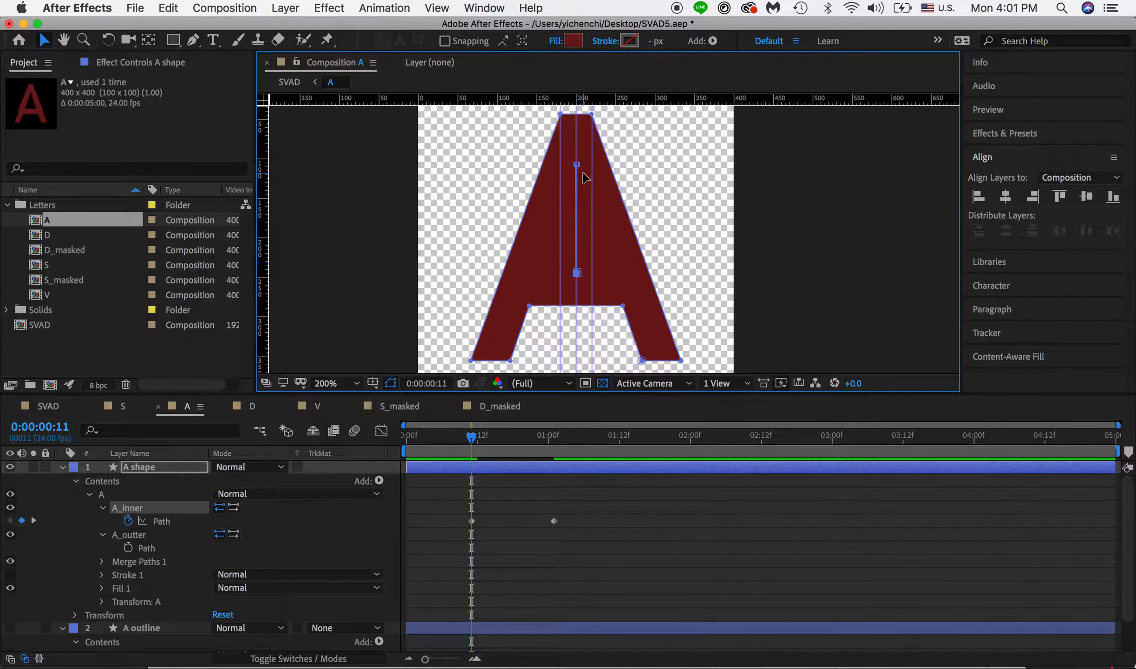
Step: Merge the collapsed inner path's apex points precisely on the middle guide
key("period")
key("period")
key("h")
left_click_drag(570, 157, 697, 213)
key("period")
key("period")
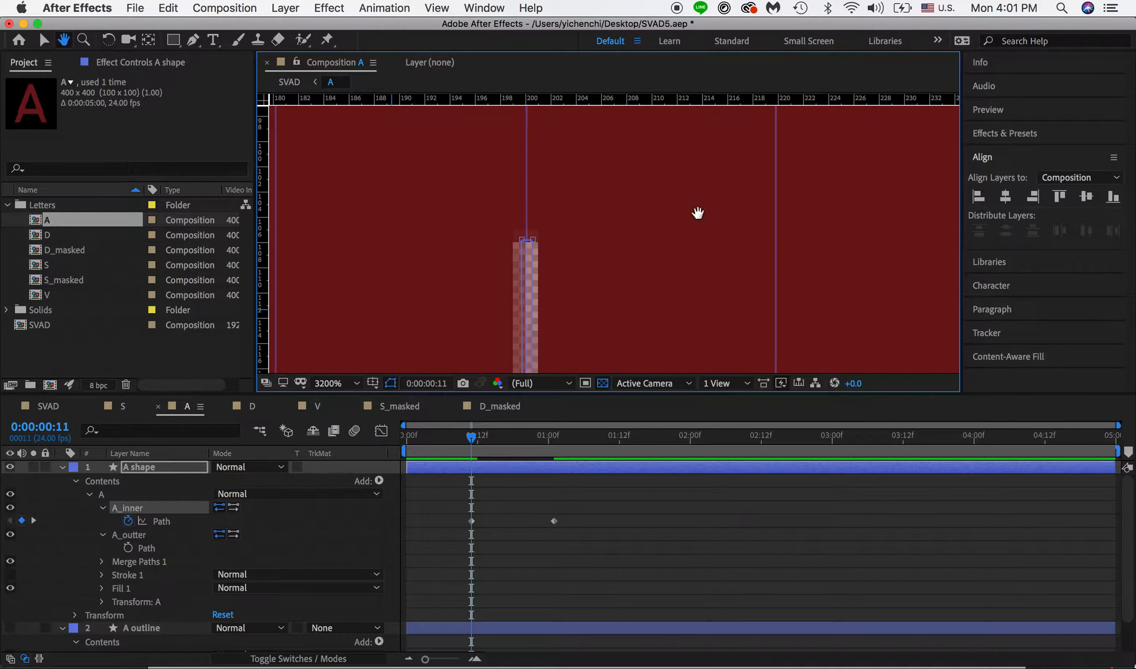
key("v")
left_click_drag(522, 239, 527, 240)
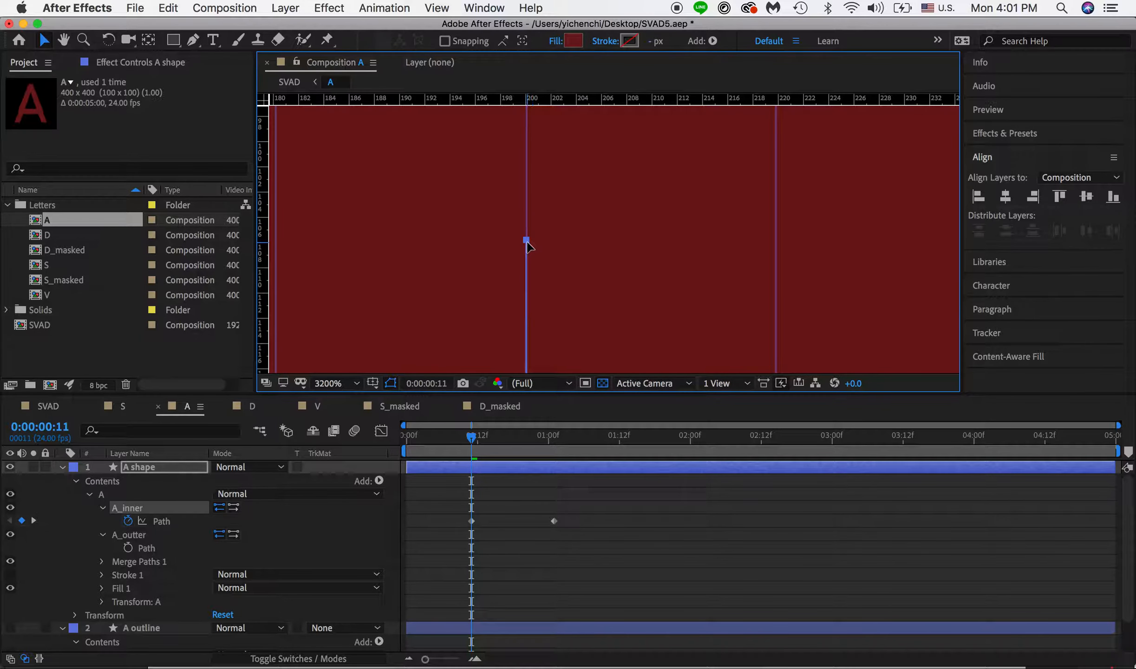
key("comma")
key("comma")
key("comma")
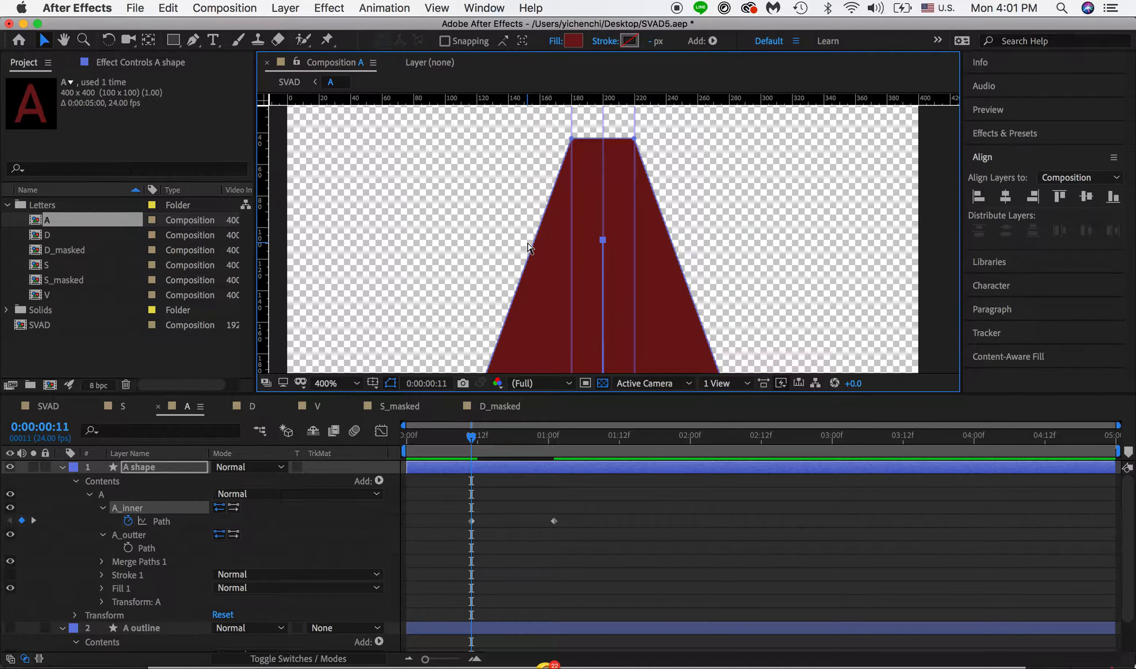
key("comma")
key("space")
left_click_drag(643, 295, 593, 237)
Step: Try to move the A_outter path's left corner beneath the crossbar at 0:00:00:00, undoing the trial move
left_click_drag(469, 439, 405, 432)
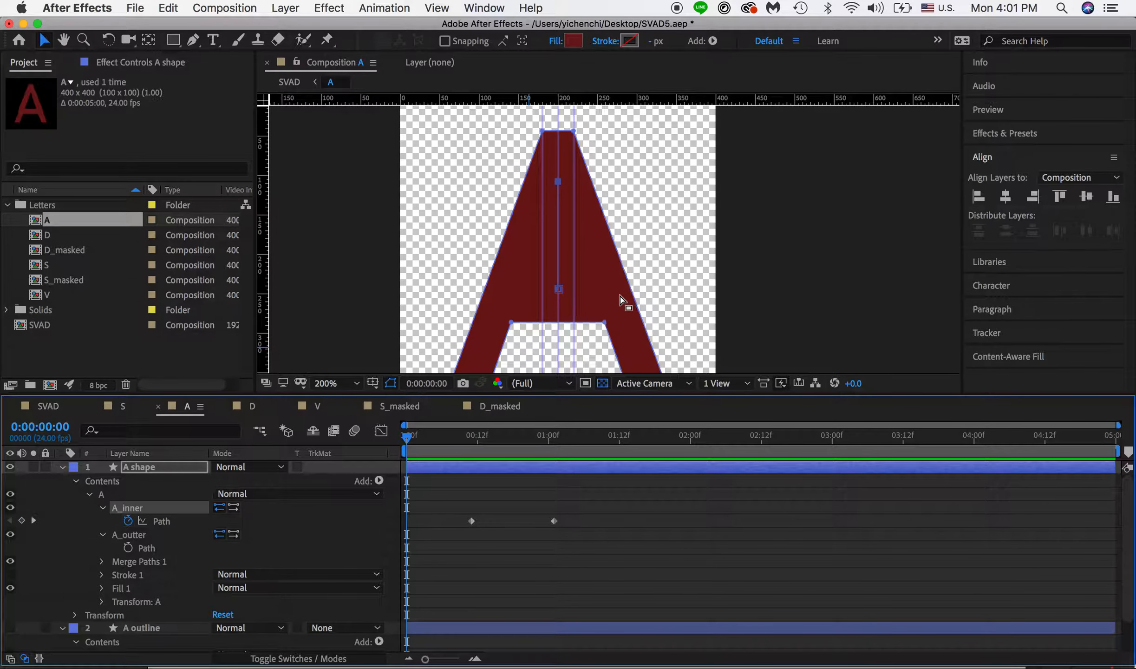
left_click_drag(620, 299, 608, 280)
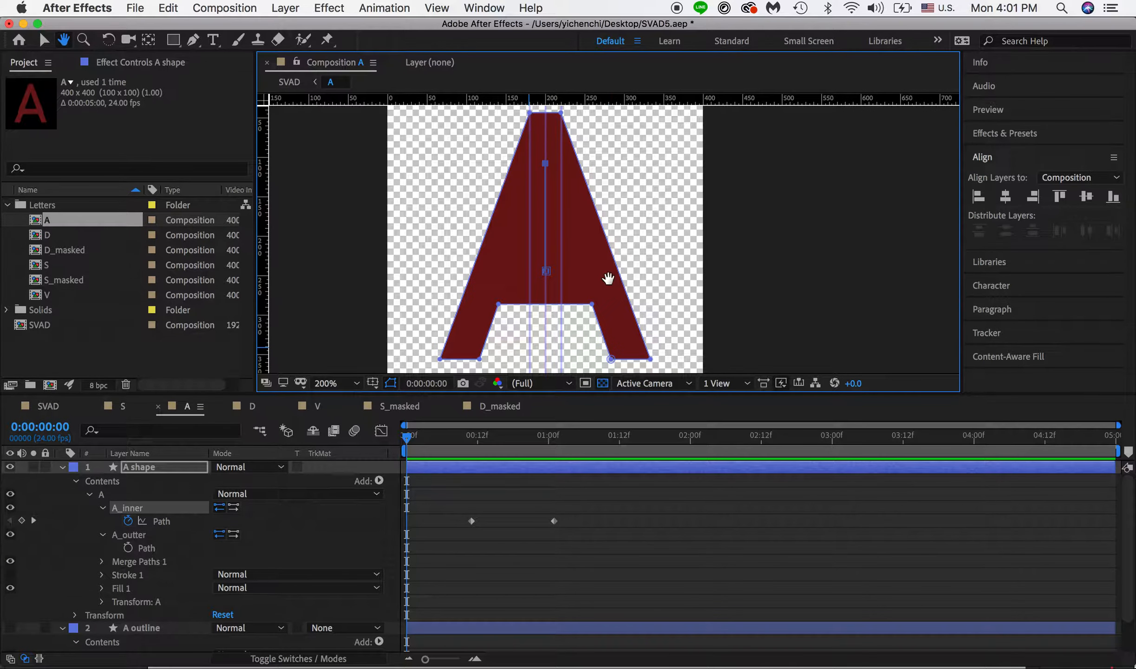
left_click(146, 549)
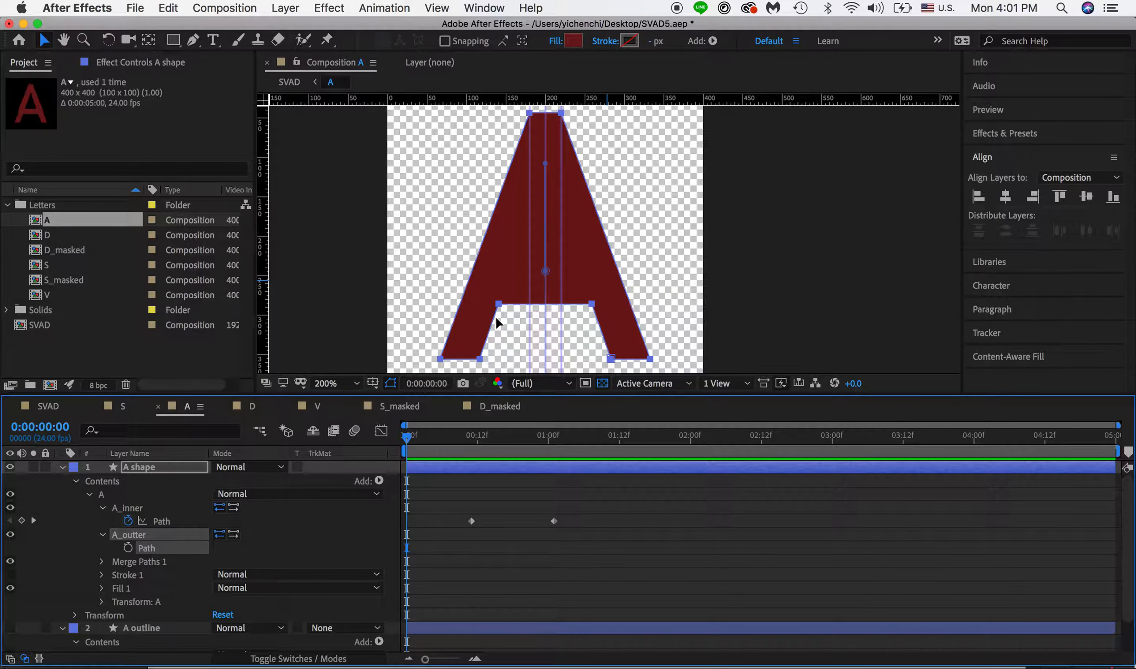
left_click(499, 303)
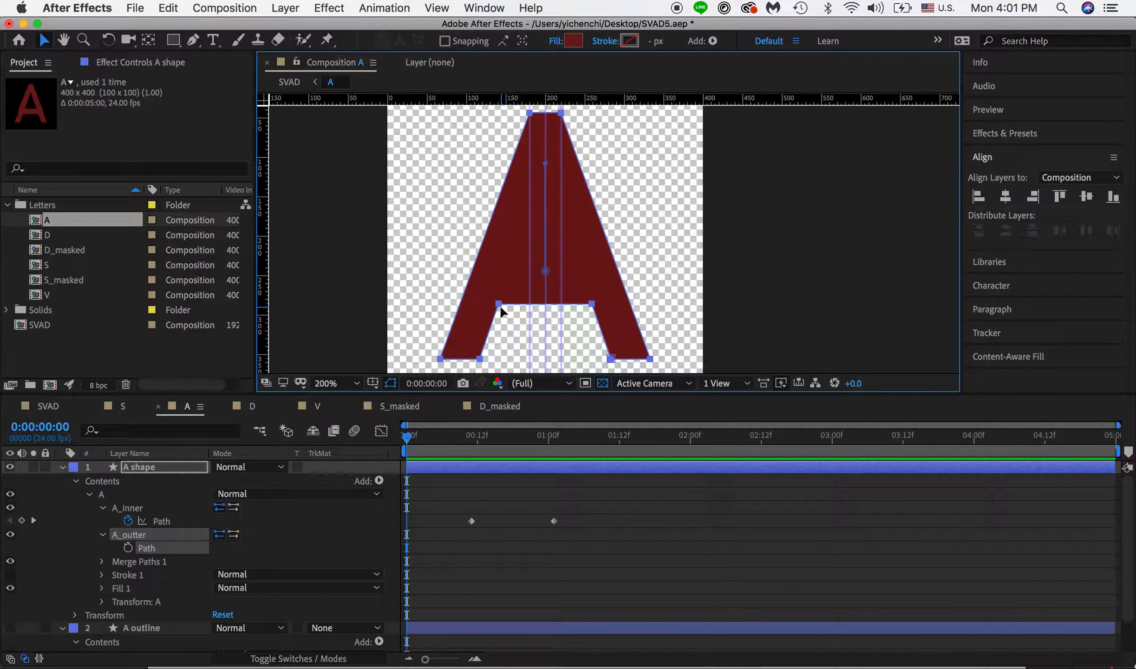
left_click(513, 321)
left_click(498, 303)
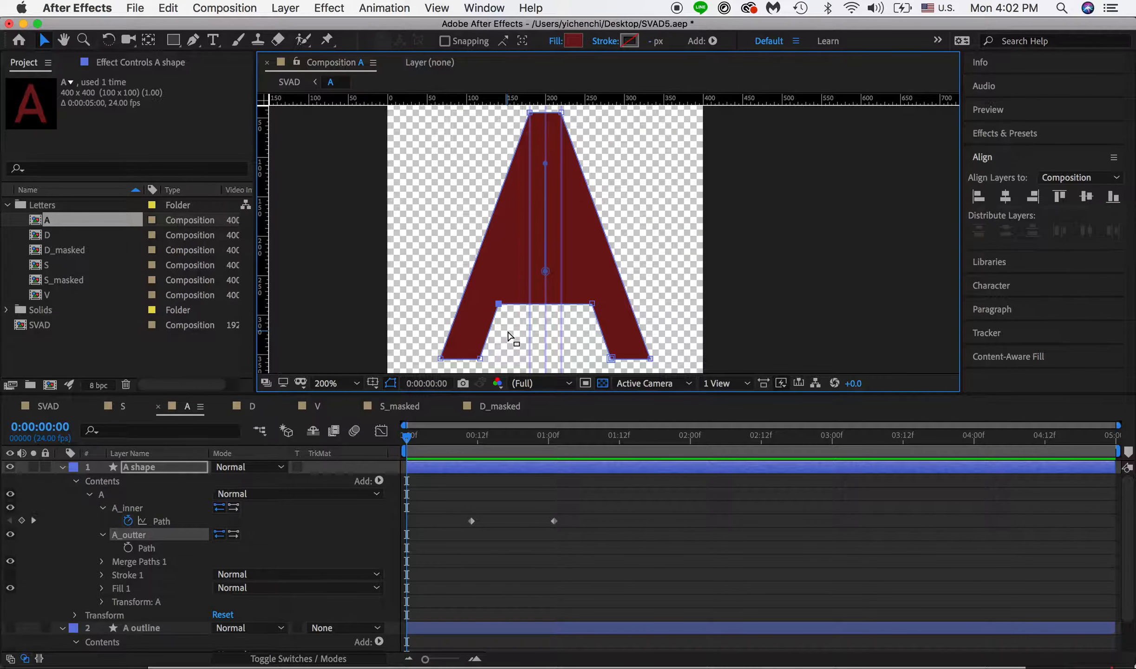
left_click(155, 549)
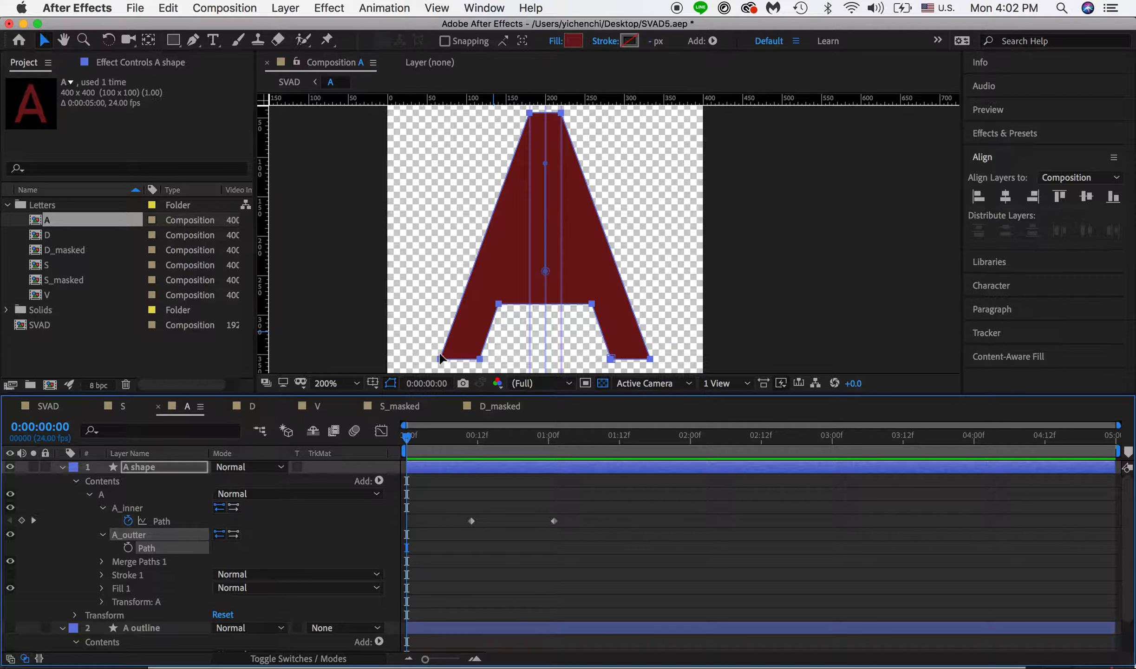
left_click(500, 306)
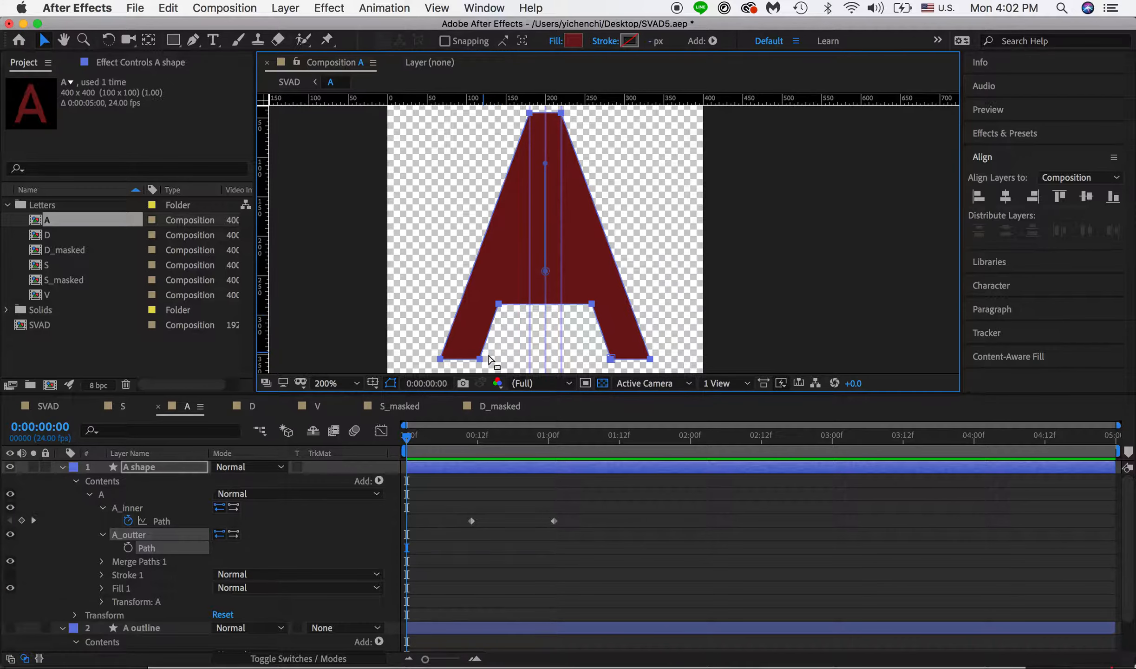
left_click_drag(499, 305, 512, 310)
key("super+z")
left_click(512, 332)
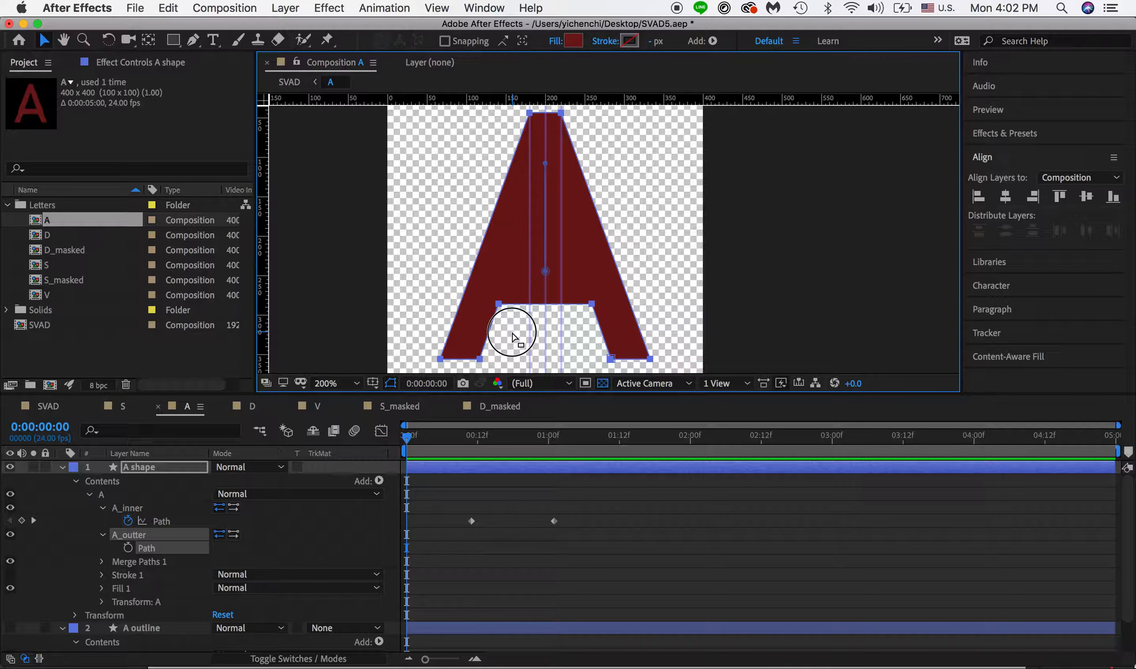
left_click(499, 306)
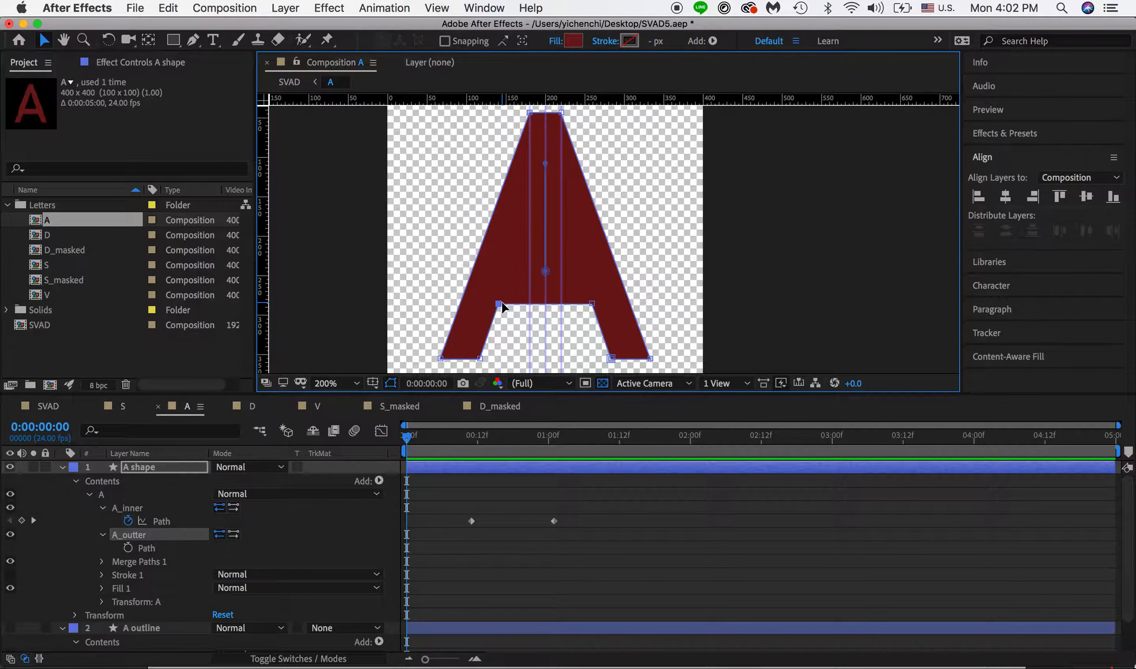
Step: Try moving the A_outter path's left corner beneath the crossbar onto the middle guide with the Pen tool, and undo it
left_click(193, 40)
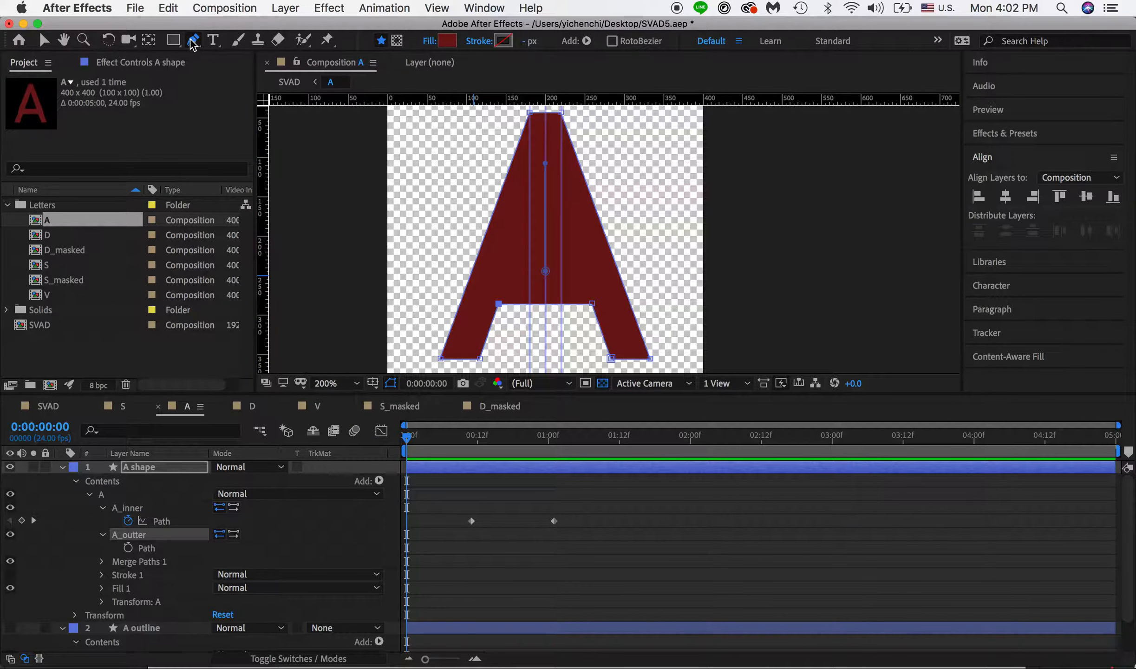
left_click(480, 357)
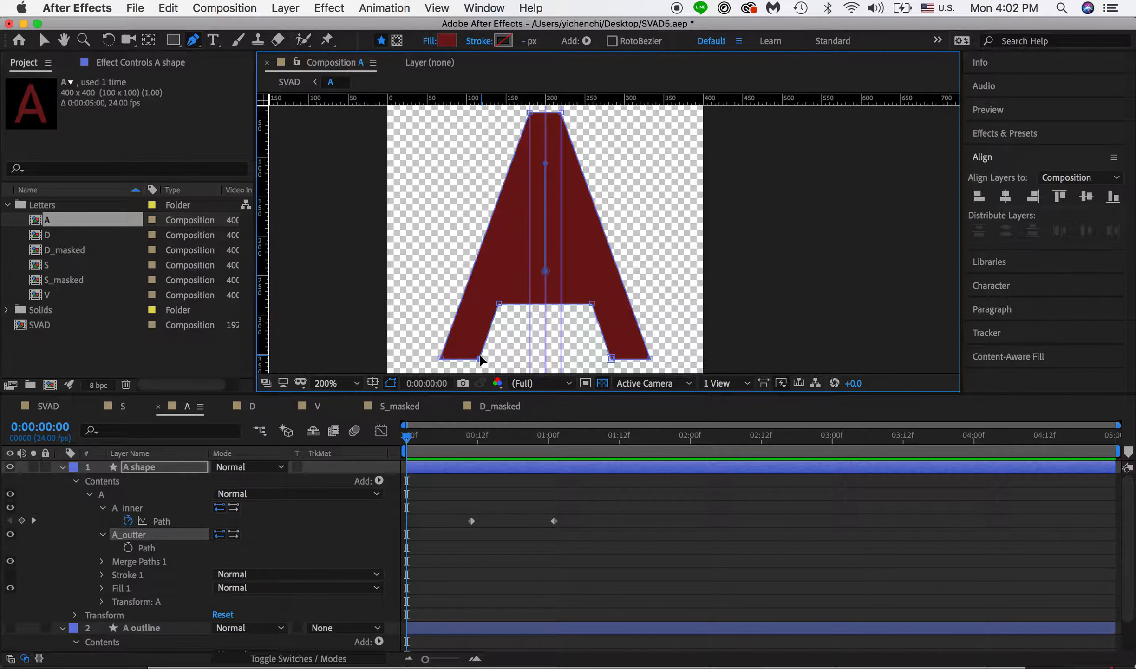
left_click(611, 359)
left_click_drag(499, 303, 546, 304)
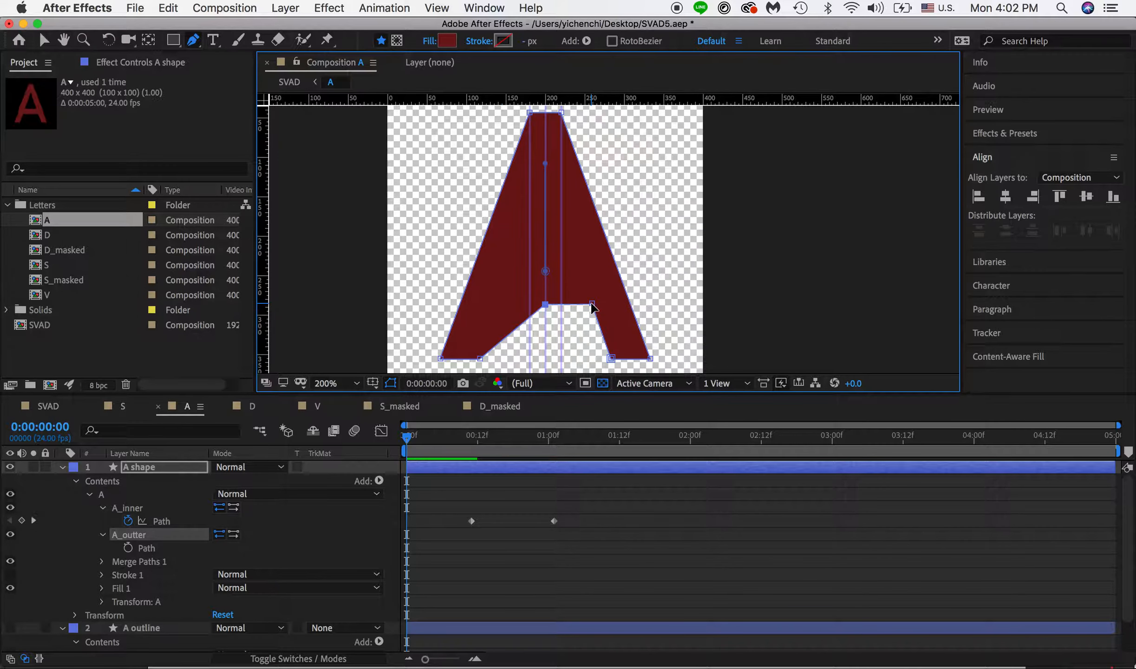
key("super+z")
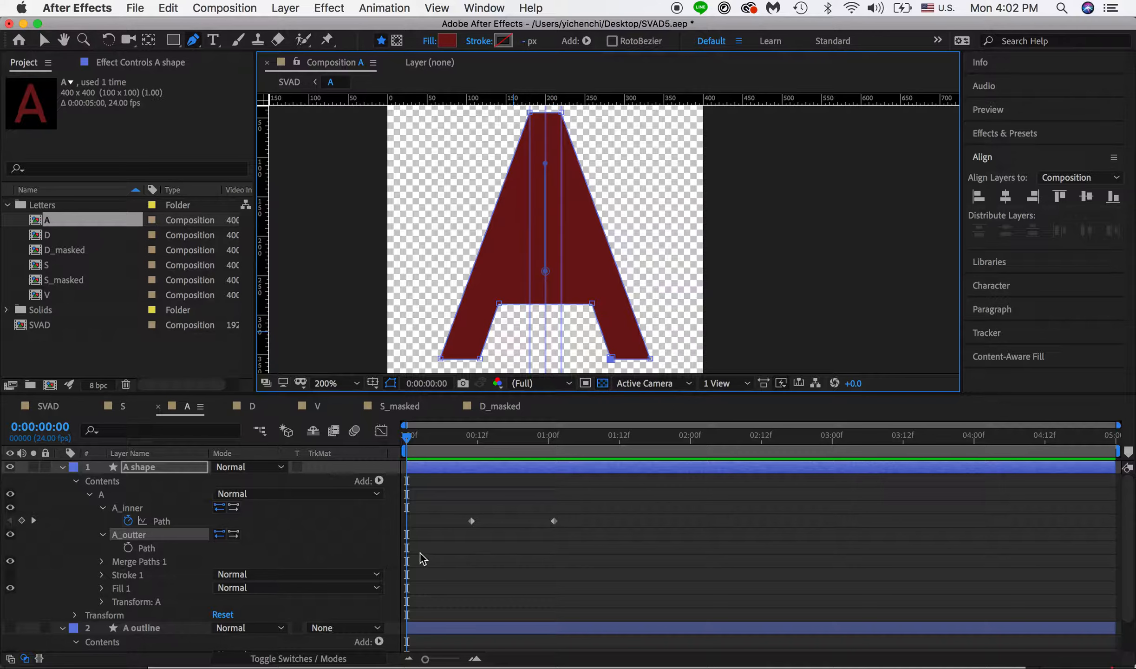
Step: Add a path keyframe to A_outter at 0:00:00:18 and move the current time to 0:00:00:06
left_click(511, 442)
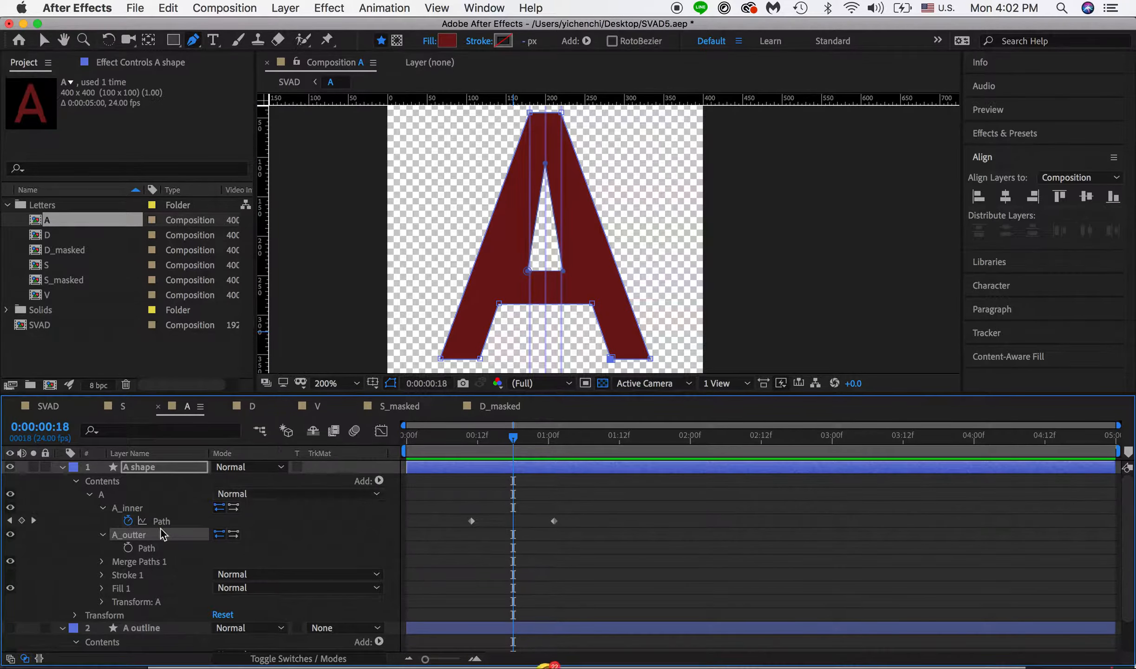
left_click(128, 548)
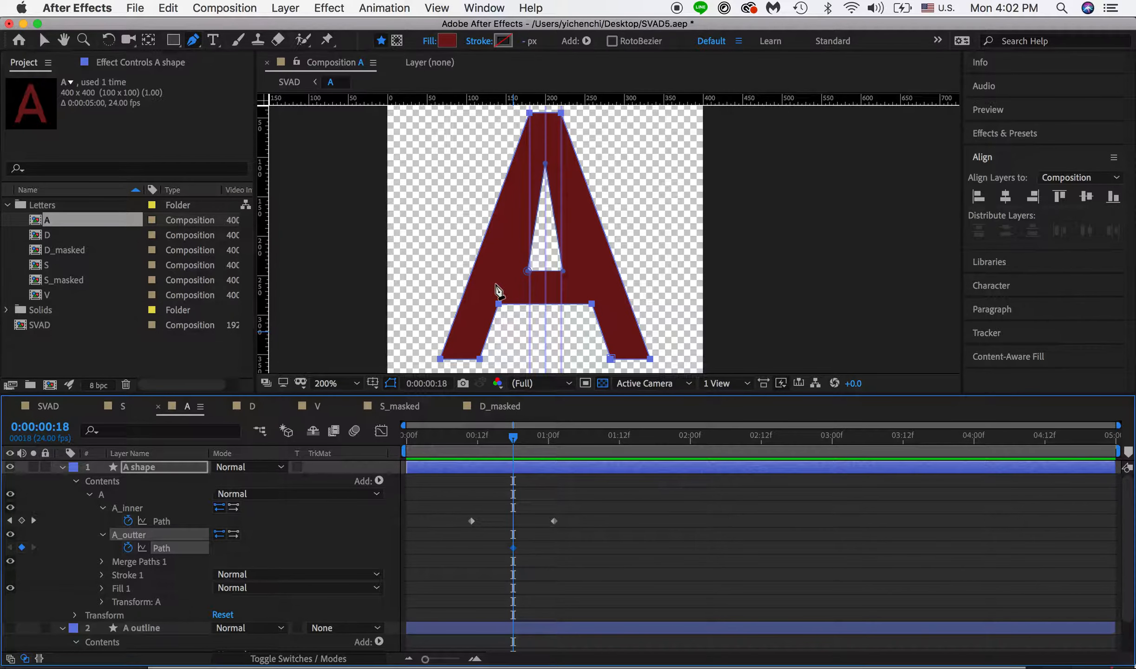
left_click(460, 443)
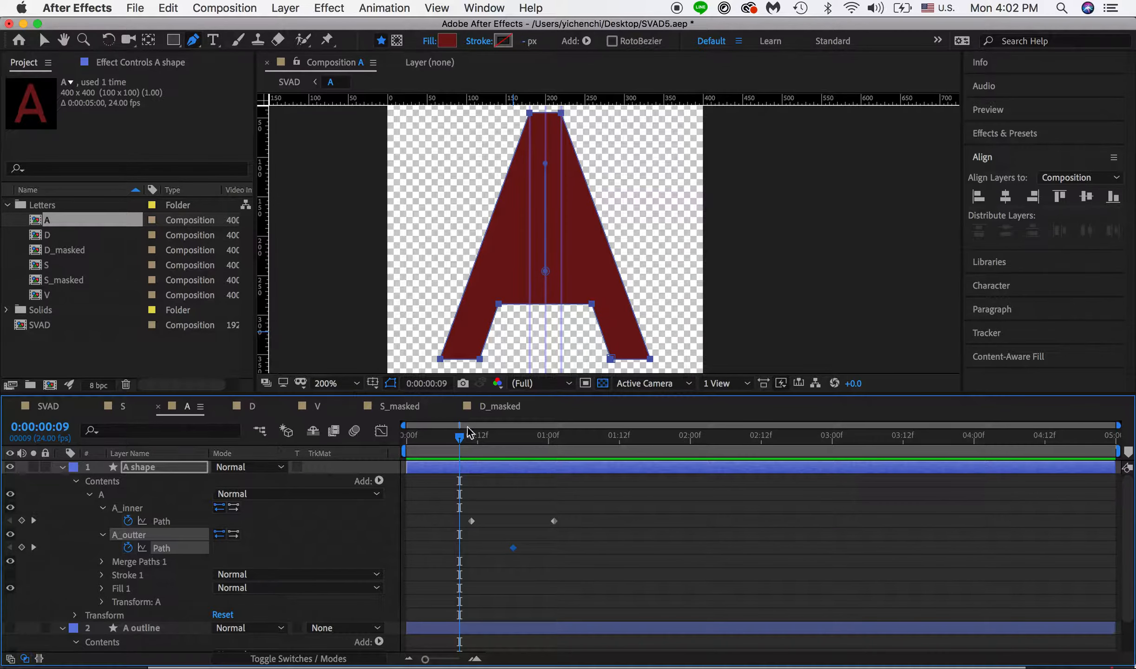
left_click_drag(459, 437, 442, 436)
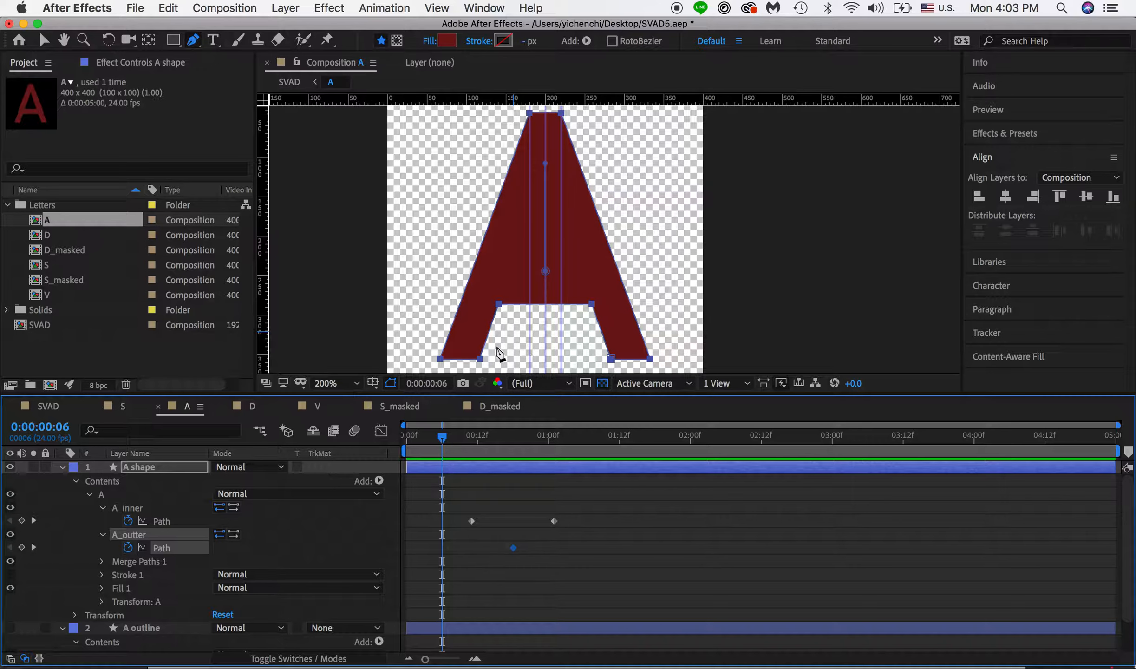
Step: Try to edit A_outter's left corner beneath the crossbar at 0:00:00:06, undo the trial edits and reselect its path
left_click_drag(499, 304, 518, 304)
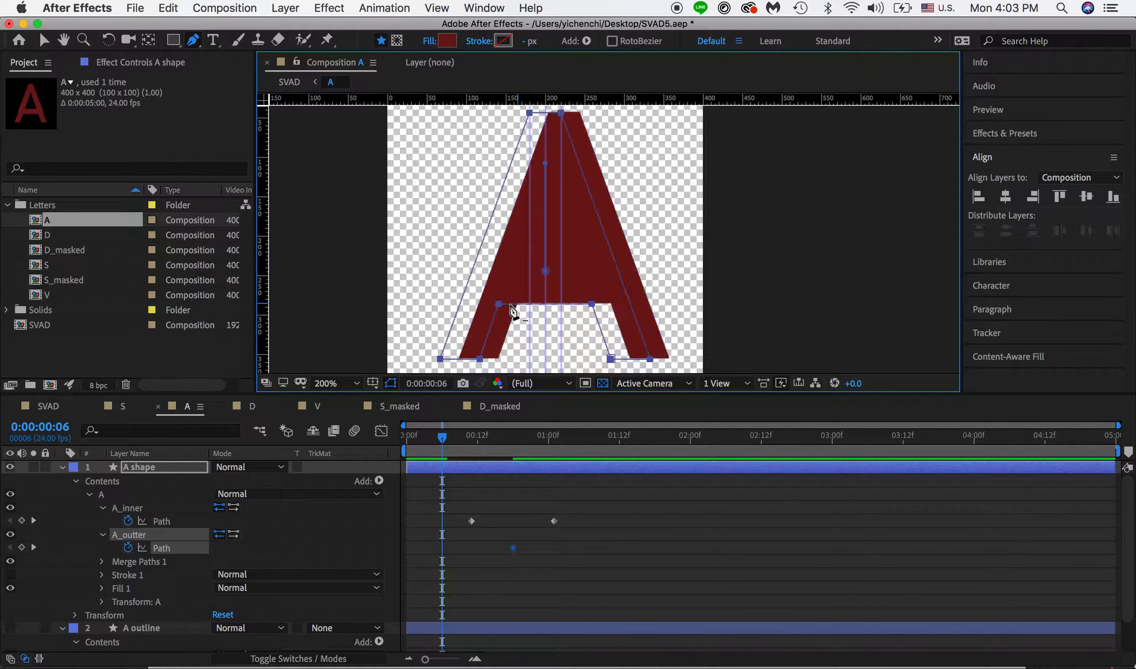
key("super+z")
left_click(499, 340)
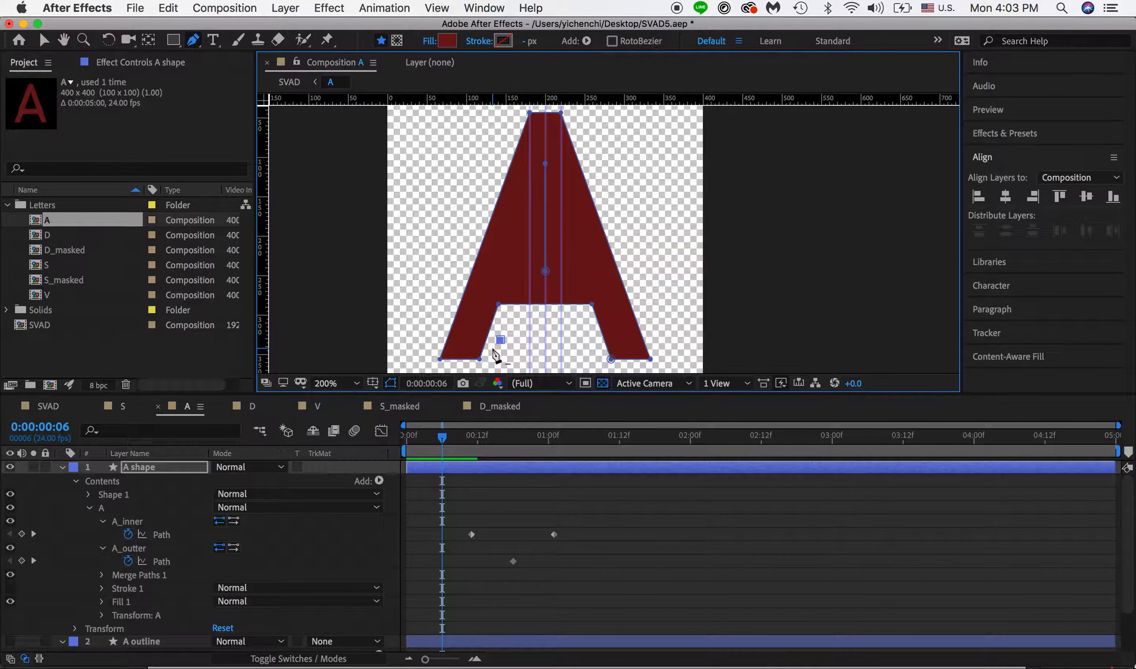
key("super+z")
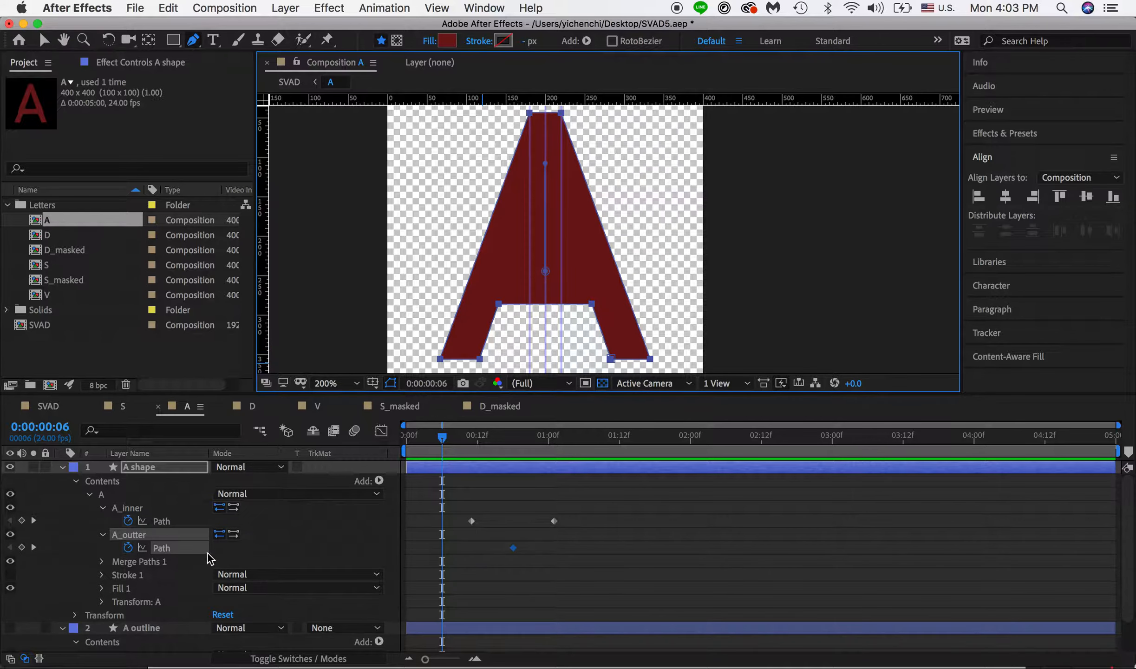
left_click(179, 547)
left_click(174, 523)
left_click(166, 550)
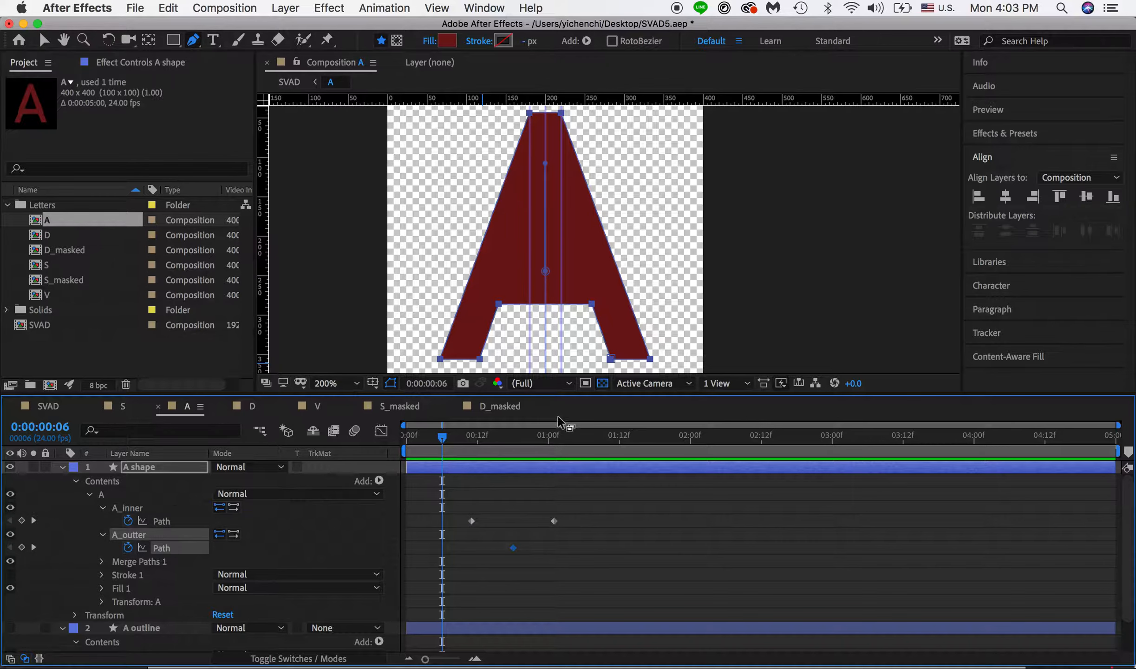
Step: At 0:00:00:06, use the Selection tool to move A_outter's four inner corners beneath the crossbar onto the middle guide
left_click(481, 364)
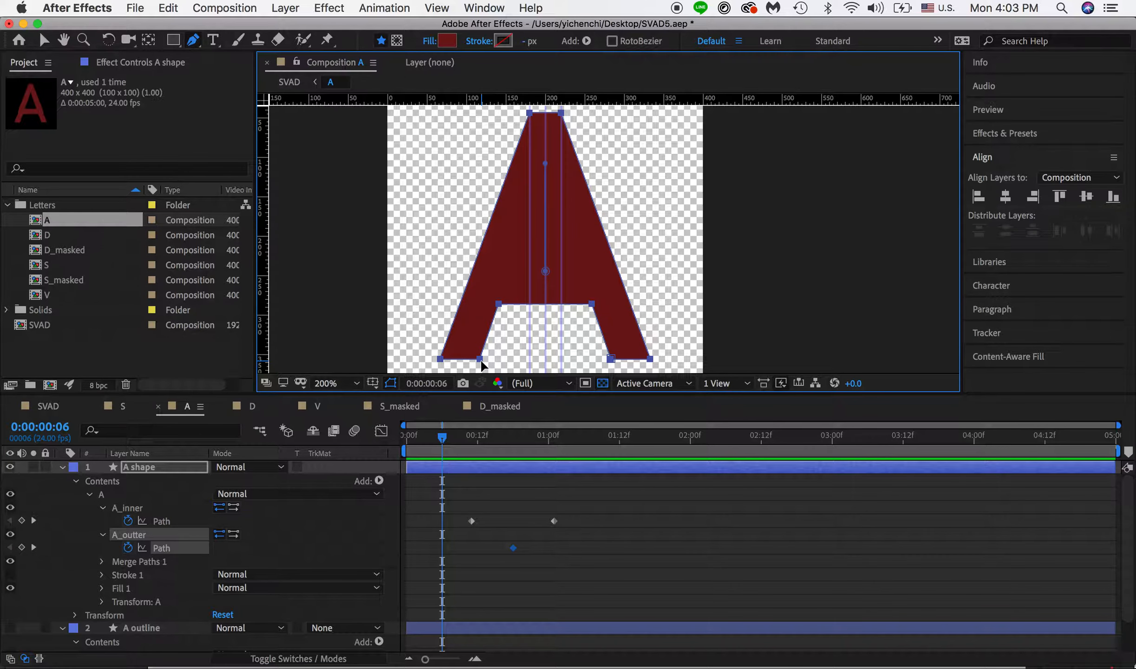
left_click(43, 40)
left_click(488, 357)
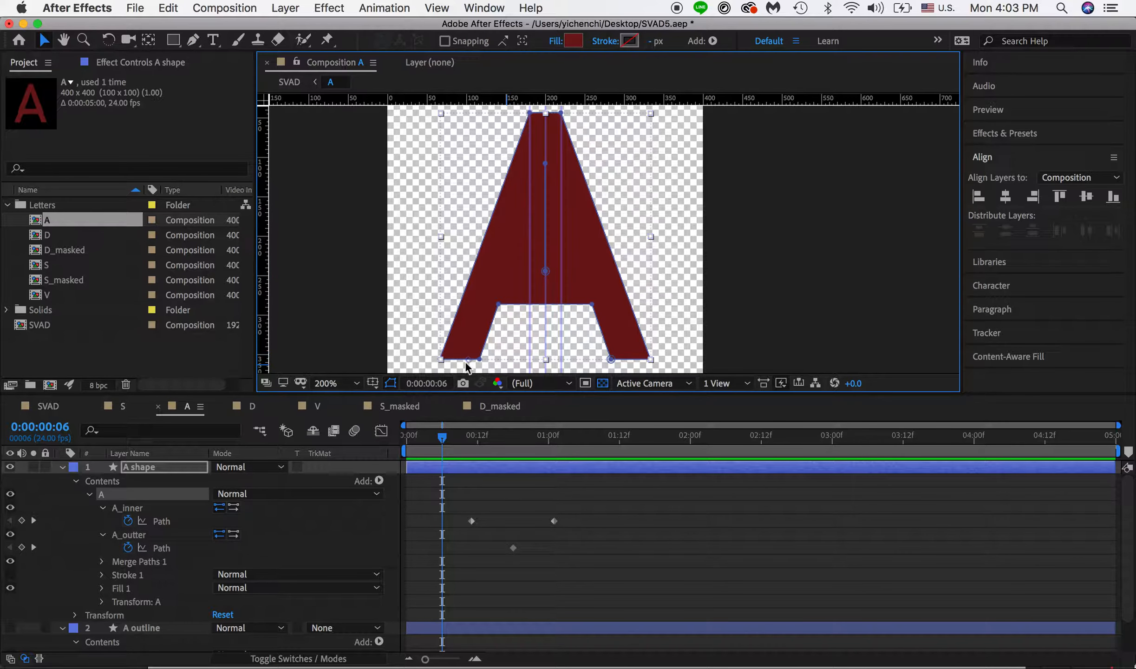
left_click(499, 303)
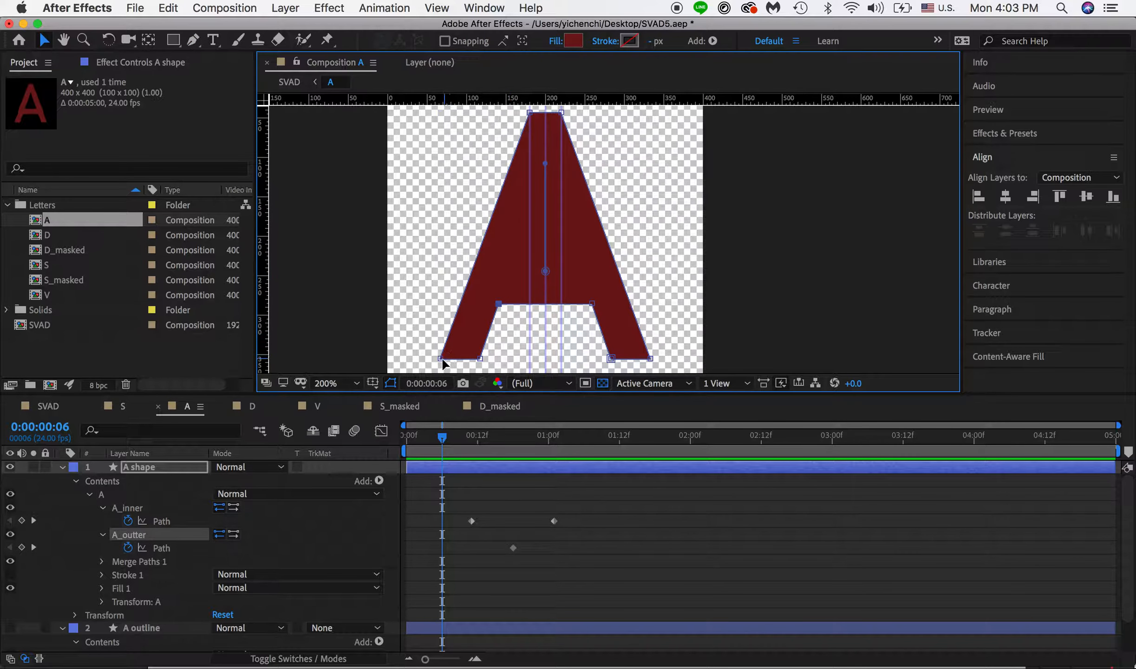
left_click_drag(498, 304, 546, 305)
left_click_drag(480, 358, 547, 359)
left_click(611, 359, "shift")
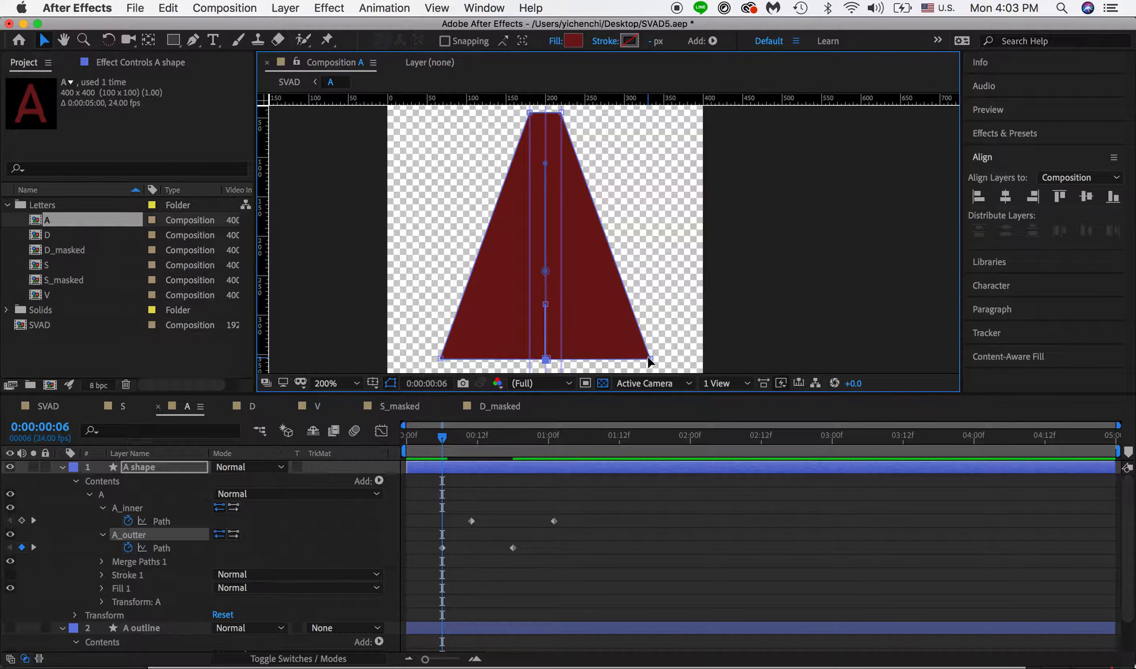
Step: Move A_outter's two outer bottom corners inward onto the outer guides, collapsing the letter into a vertical bar
left_click_drag(652, 355, 561, 360)
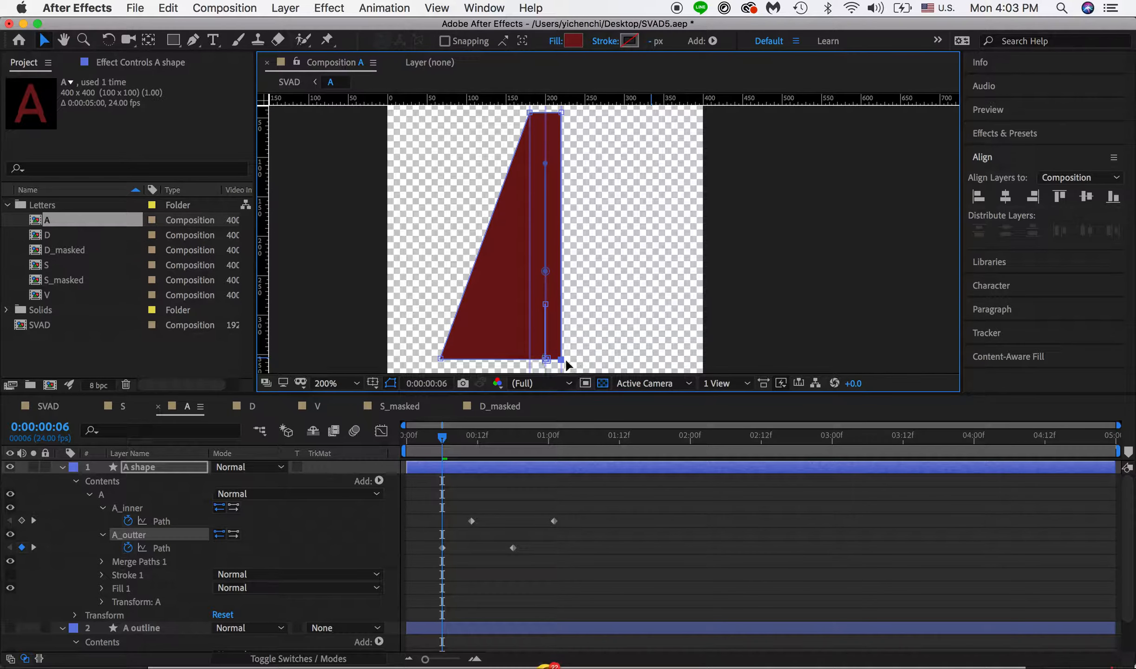
left_click(441, 359)
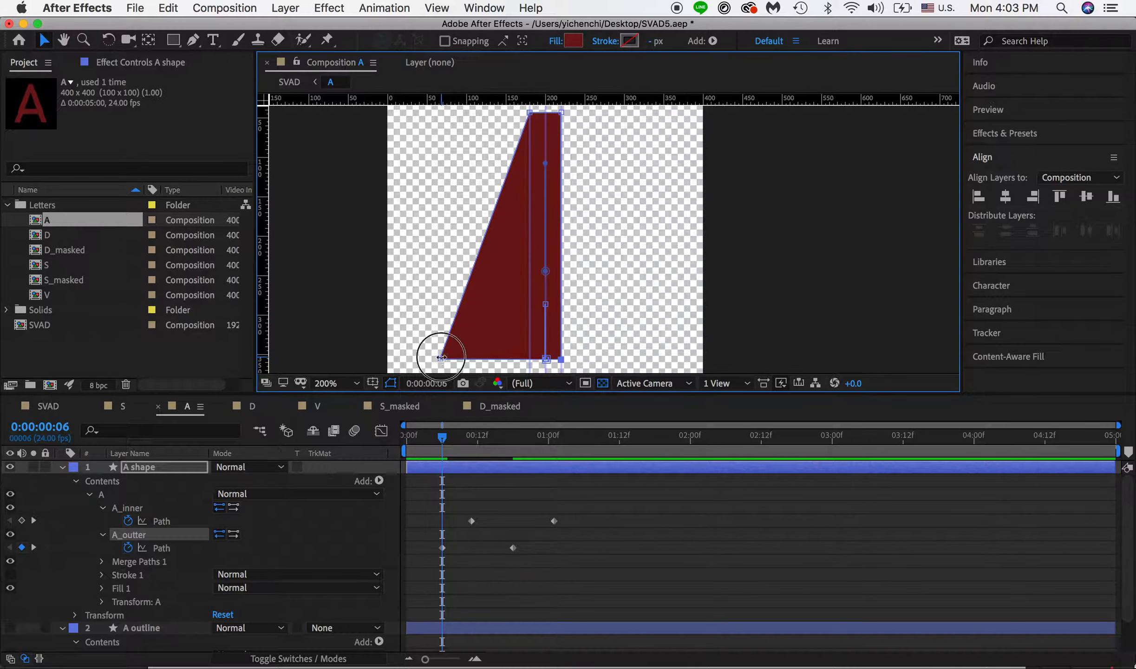
left_click_drag(442, 359, 529, 360)
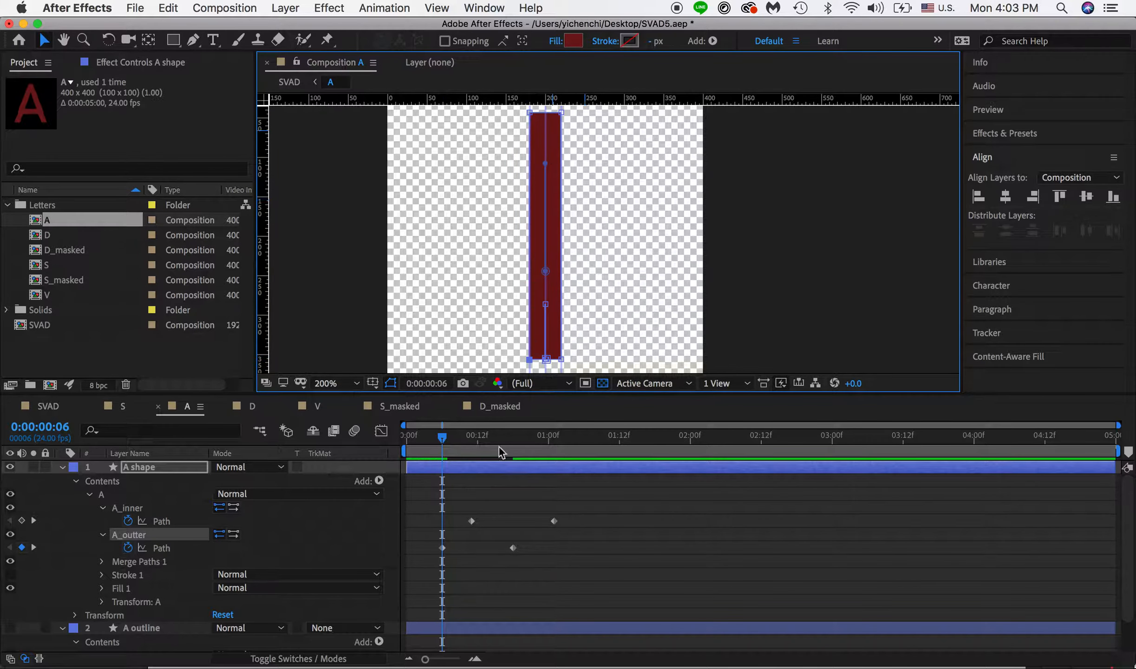
Step: At 0:00:00:13, keyframe A_outter with its four inner corners beneath the crossbar moved onto the middle guide
left_click_drag(444, 438, 405, 439)
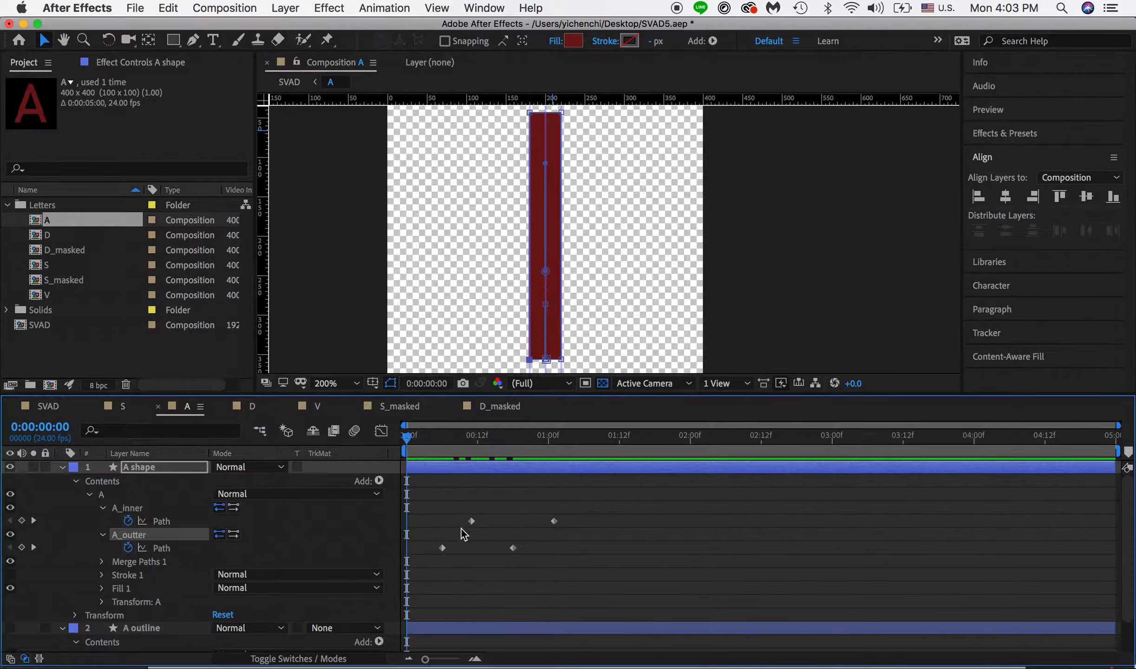
left_click_drag(422, 442, 483, 441)
left_click_drag(574, 306, 547, 304)
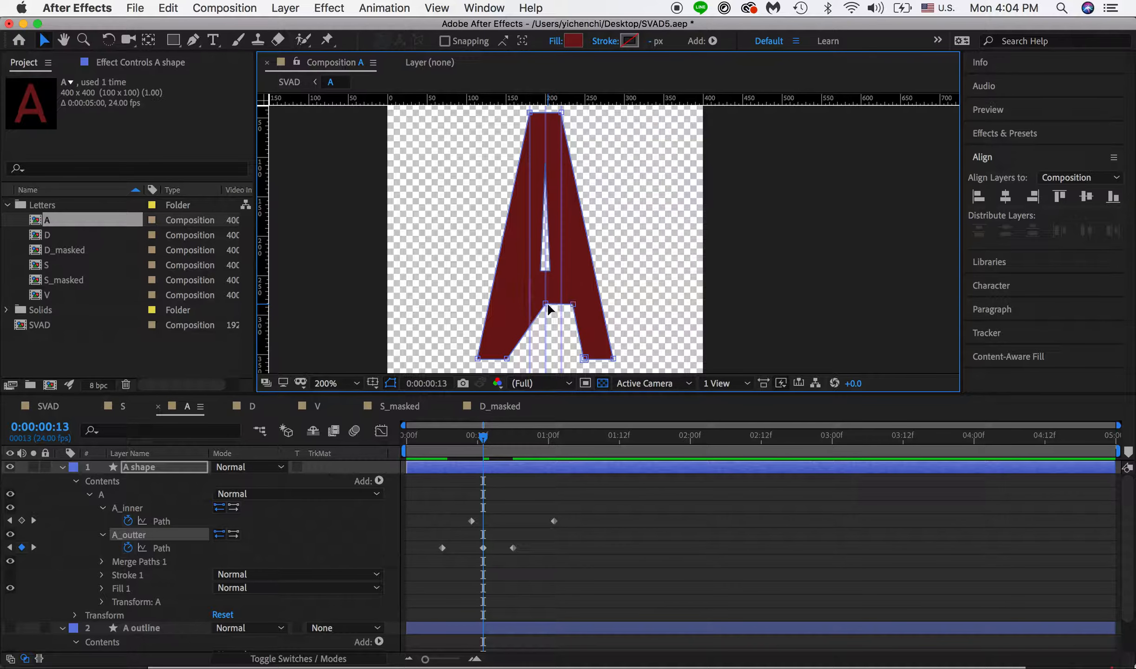
left_click(573, 305)
left_click_drag(573, 307, 546, 305)
left_click(507, 359)
left_click_drag(507, 359, 545, 359)
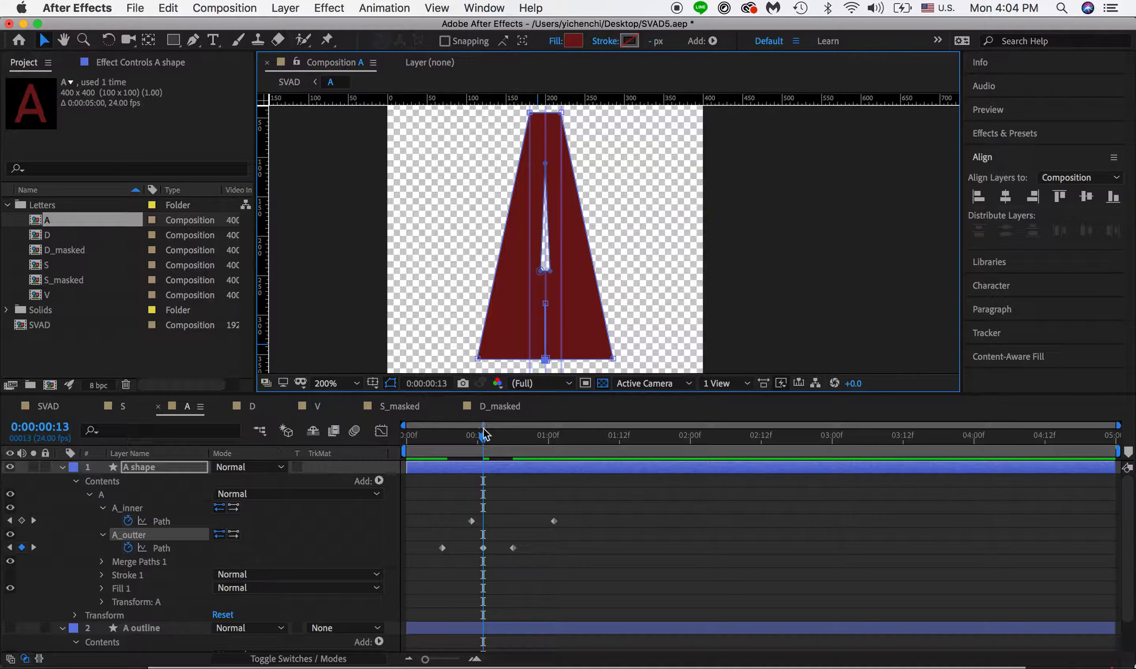
Step: Move A_outter's last path keyframe to about 0:00:00:20 and preview the animation
mouse_move(483, 436)
left_mouse_down()
mouse_move(410, 437)
mouse_move(501, 438)
left_mouse_up()
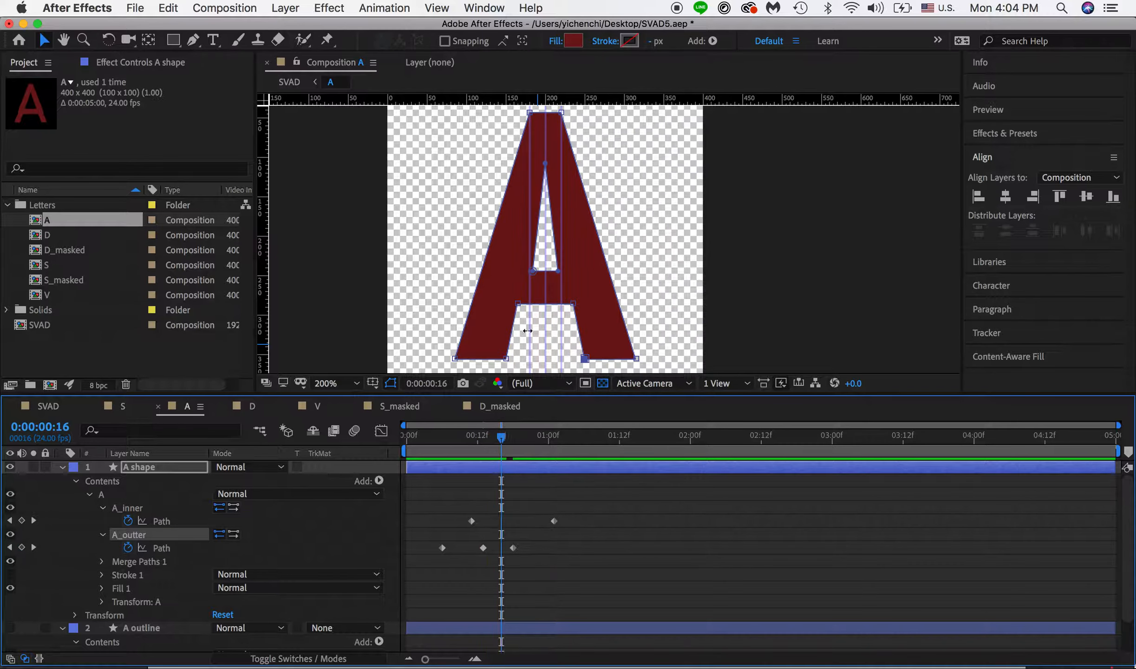
left_click_drag(514, 548, 529, 547)
key("space")
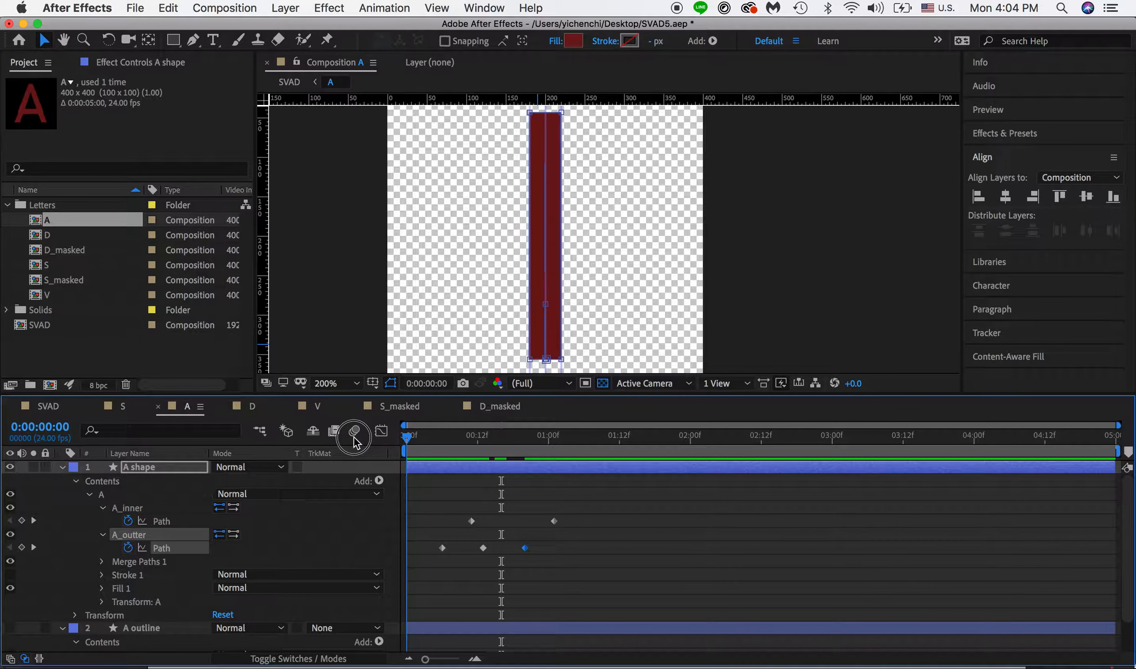
Step: Move A_outter's first path keyframe to 0:00:00:04 and preview the start of the animation
mouse_move(436, 438)
left_mouse_down()
mouse_move(424, 439)
mouse_move(454, 439)
left_mouse_up()
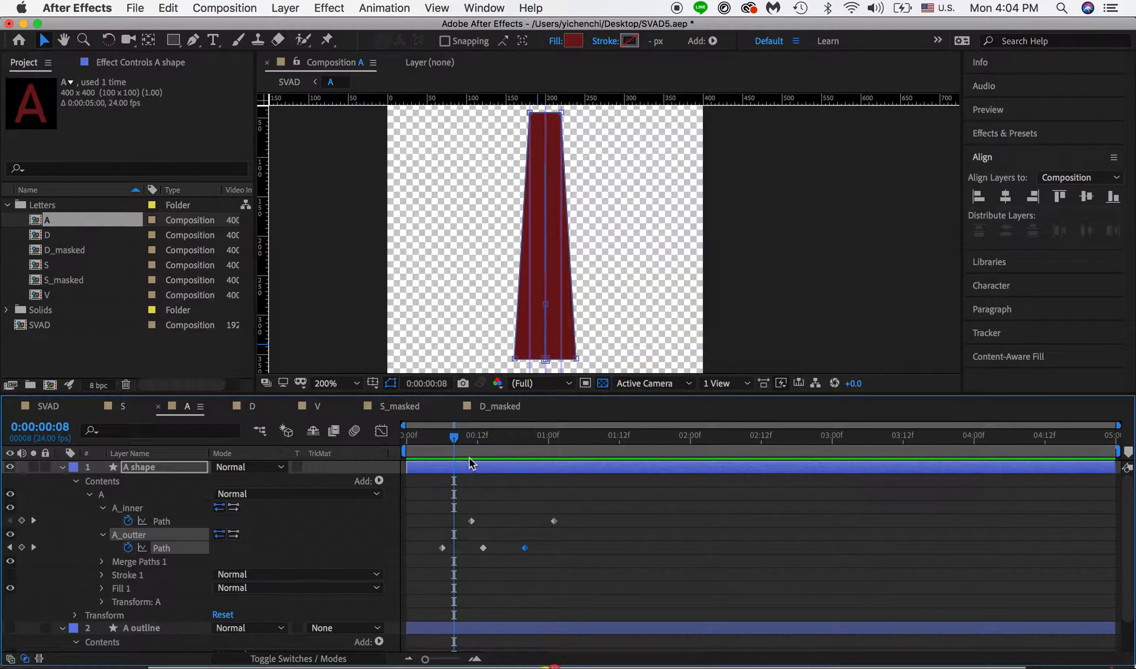
left_click(442, 548)
left_click_drag(442, 549, 432, 550)
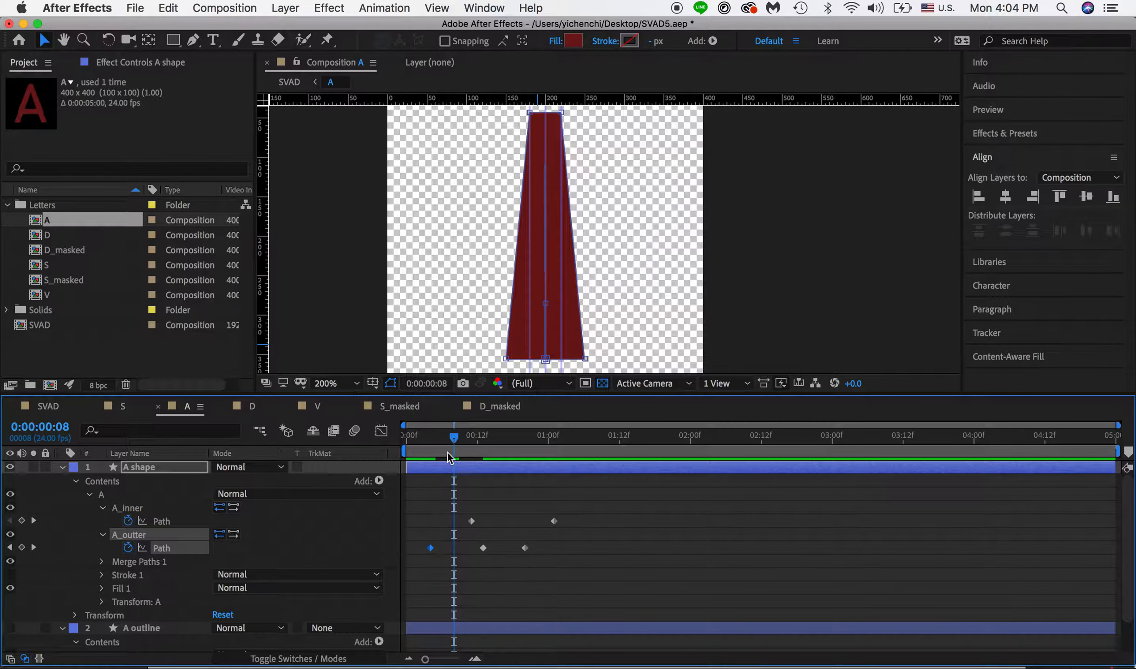
left_click_drag(454, 438, 436, 439)
left_click(410, 442)
key("space")
mouse_move(435, 444)
left_mouse_down()
mouse_move(411, 441)
mouse_move(469, 436)
mouse_move(417, 437)
left_mouse_up()
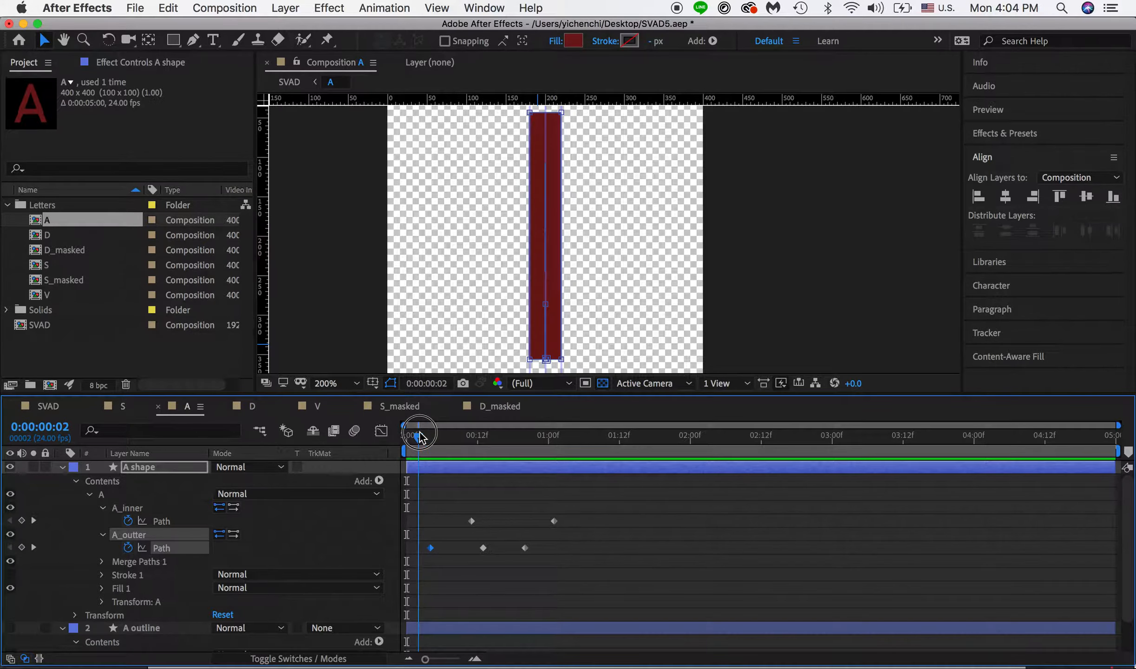
Step: Apply Easy Ease to A_inner's last path keyframe in the Graph Editor, lengthen its incoming handle and check the motion at 0:00:00:16
left_click_drag(570, 534, 458, 522)
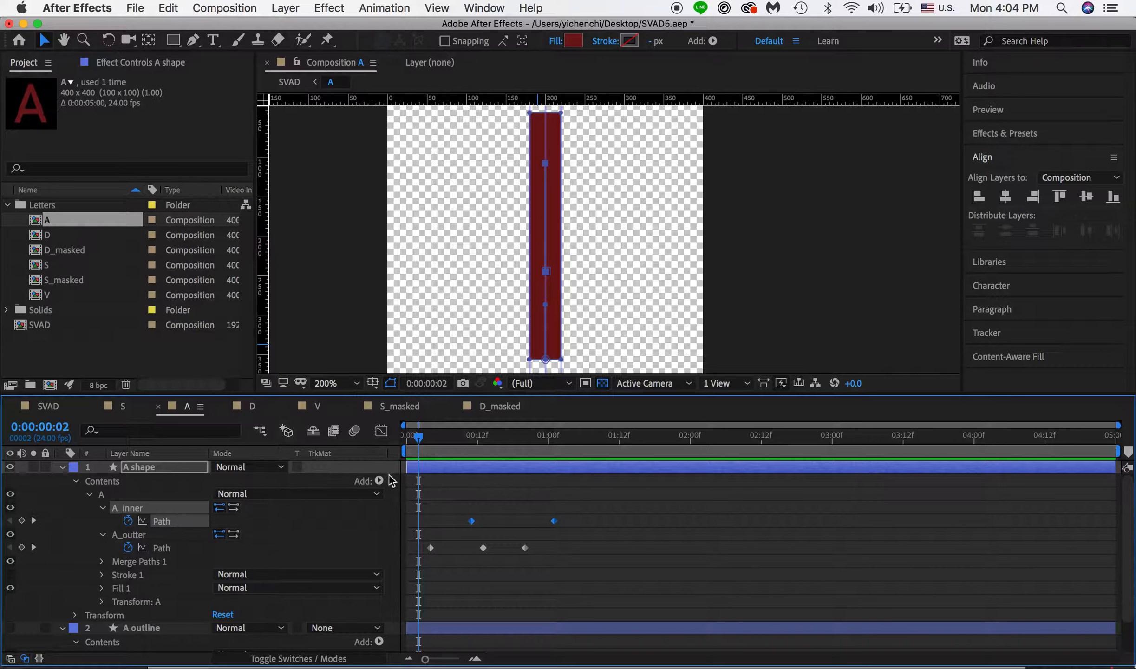
left_click(382, 431)
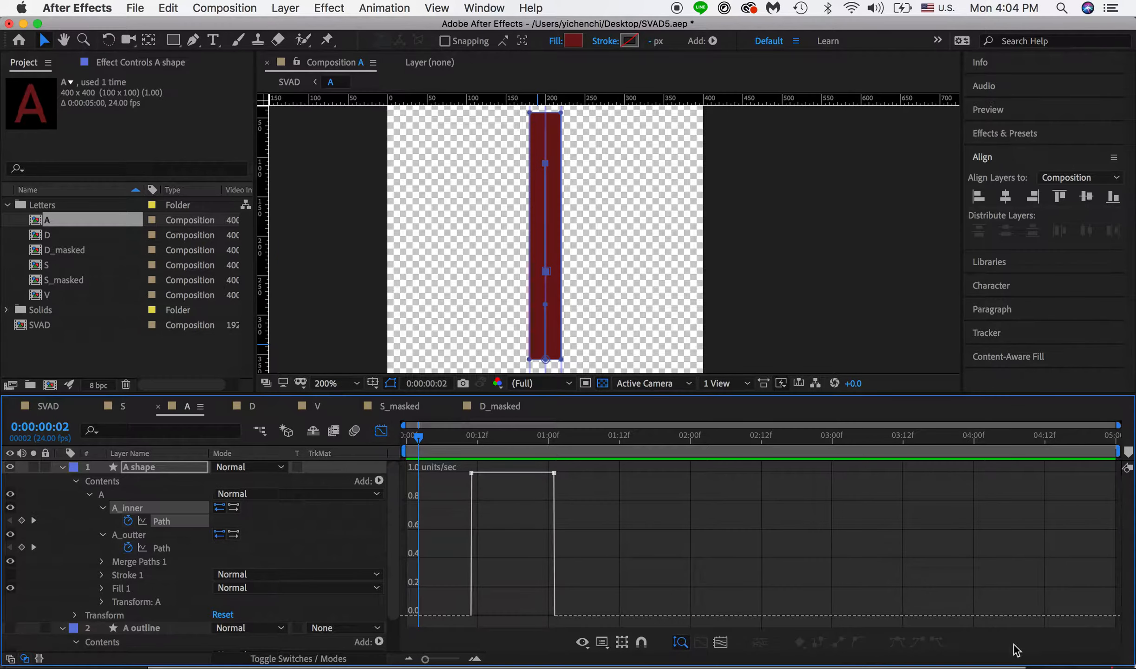
left_click(555, 474)
left_click(898, 644)
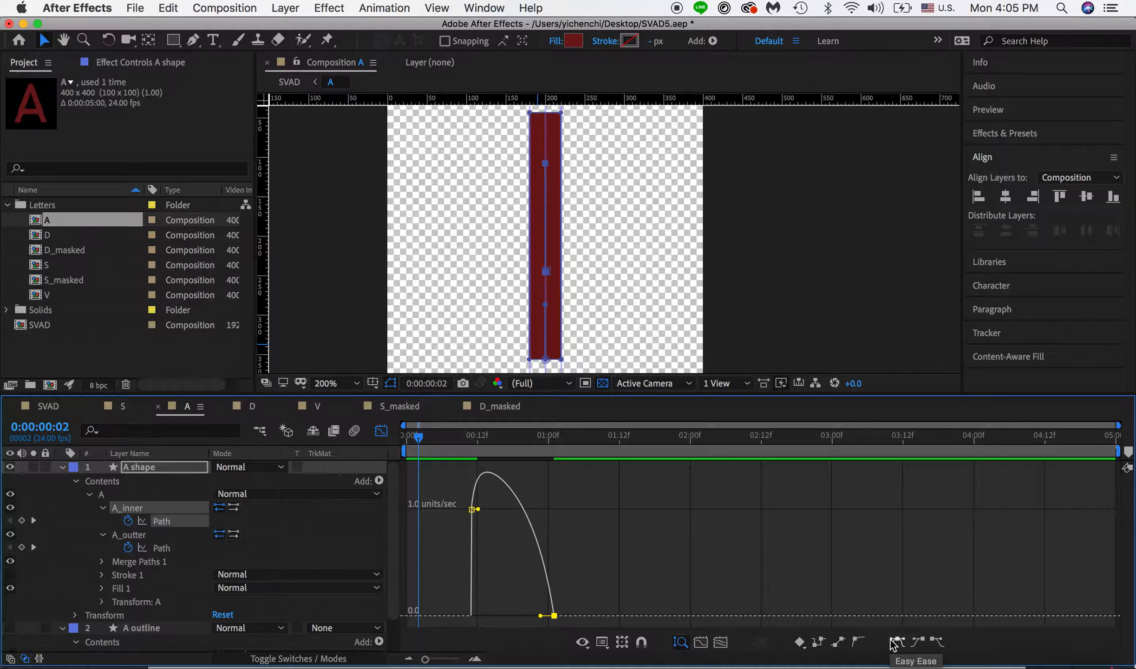
left_click_drag(540, 615, 507, 616)
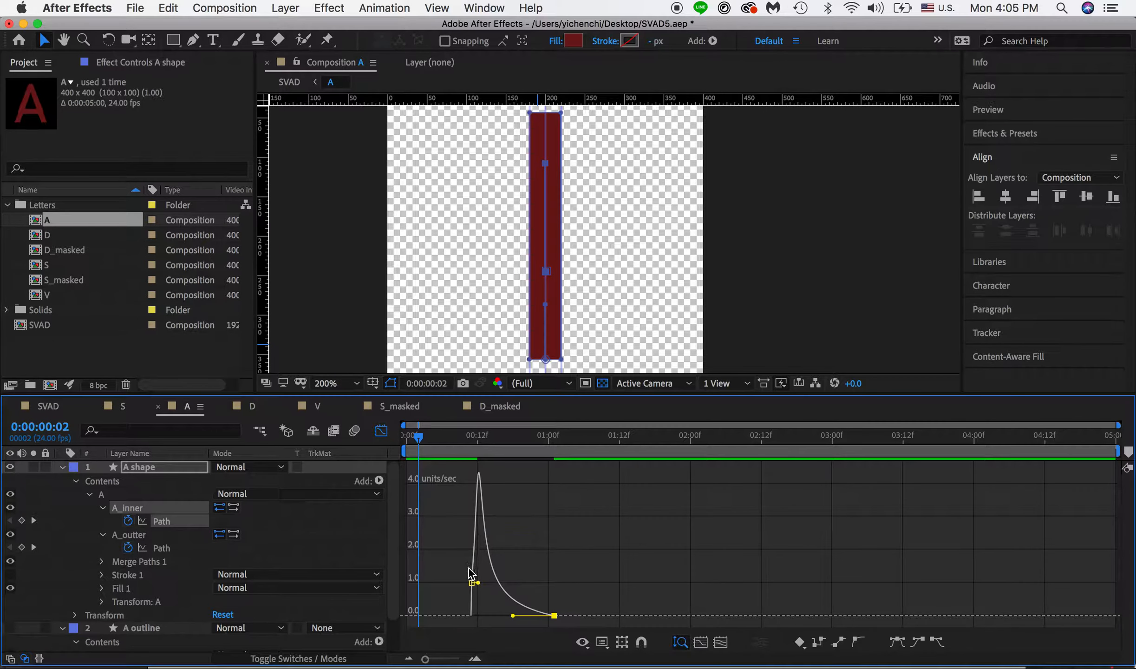
left_click_drag(460, 438, 501, 439)
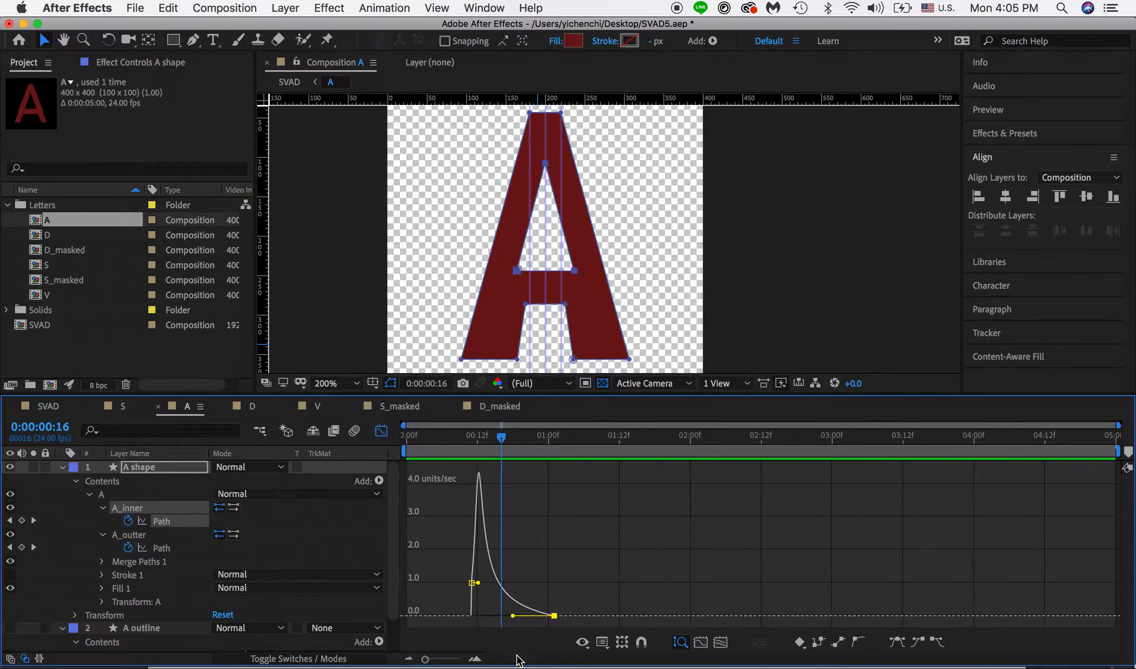
Step: Undo the trial change to A_inner's speed curve and slightly shorten the incoming ease handle of its last keyframe
left_click_drag(513, 617, 477, 439)
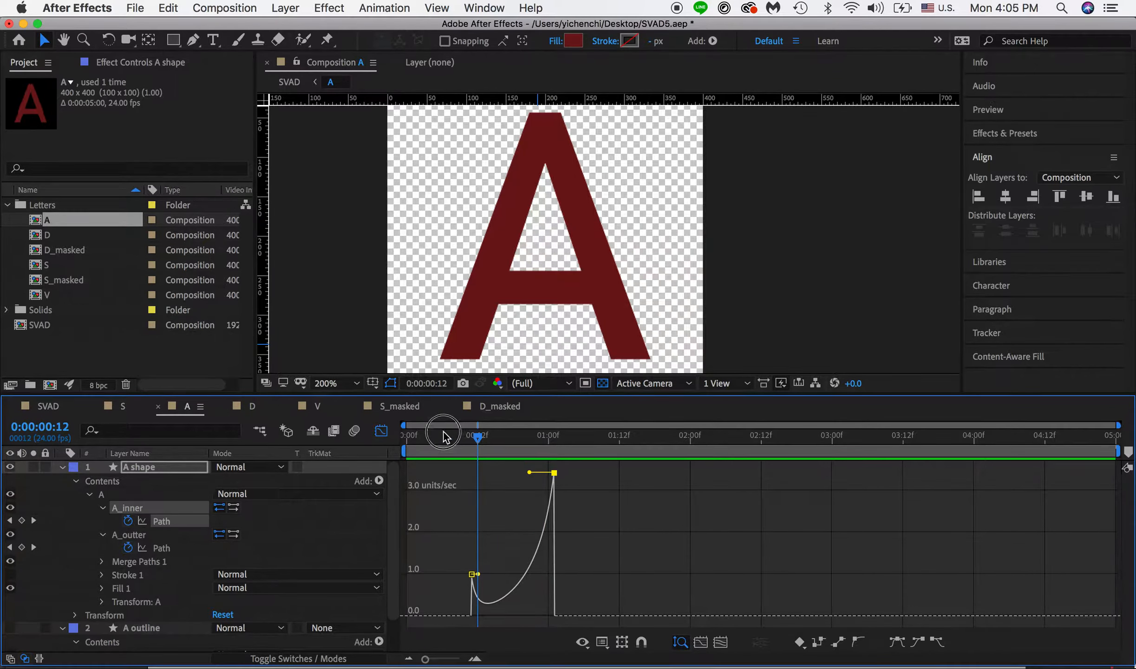
key("cmd+z")
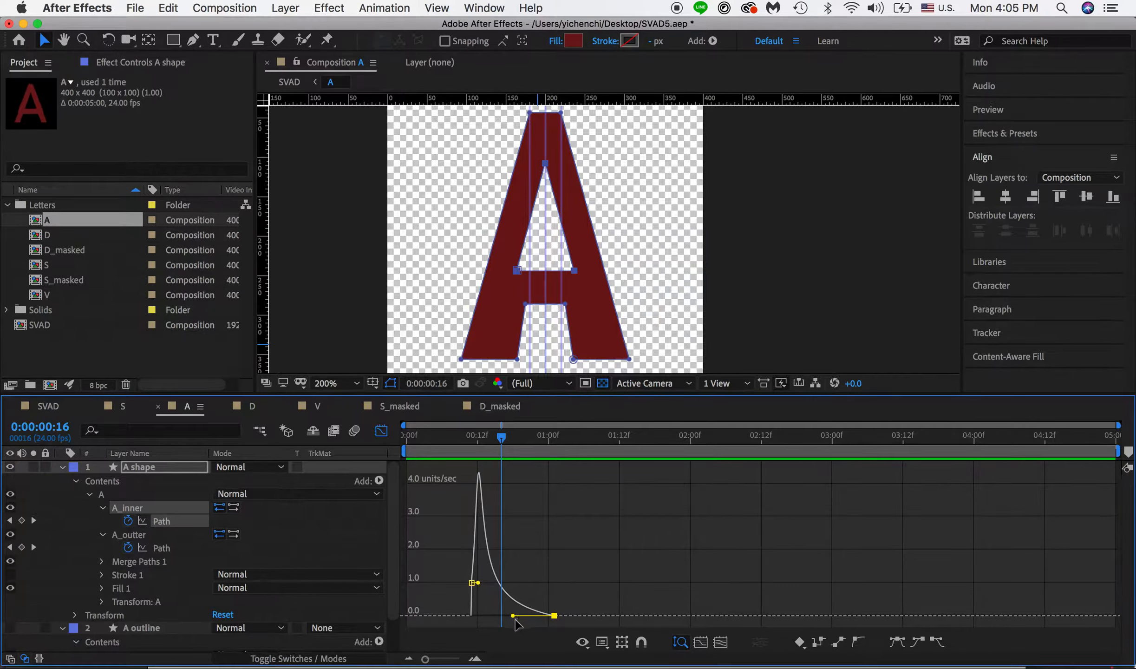
left_click(512, 618)
left_click_drag(512, 617, 518, 618)
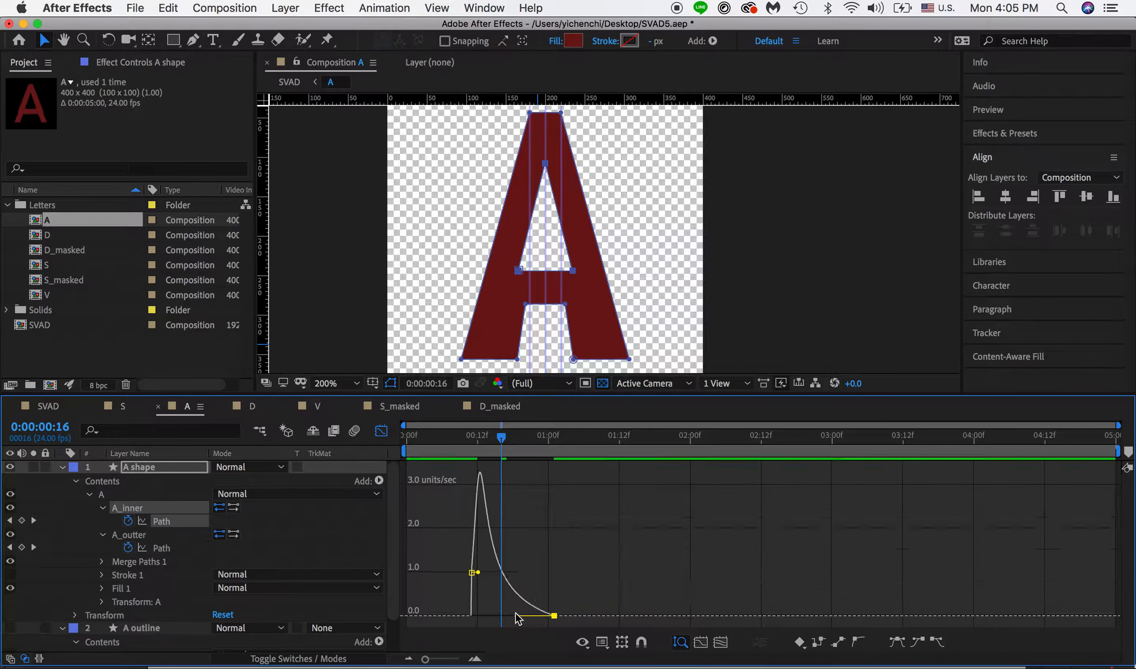
Step: Apply Easy Ease to A_outter's middle path keyframe and lengthen the incoming ease handles of its middle and last keyframes
left_click(380, 431)
left_click_drag(541, 558, 411, 541)
left_click(381, 431)
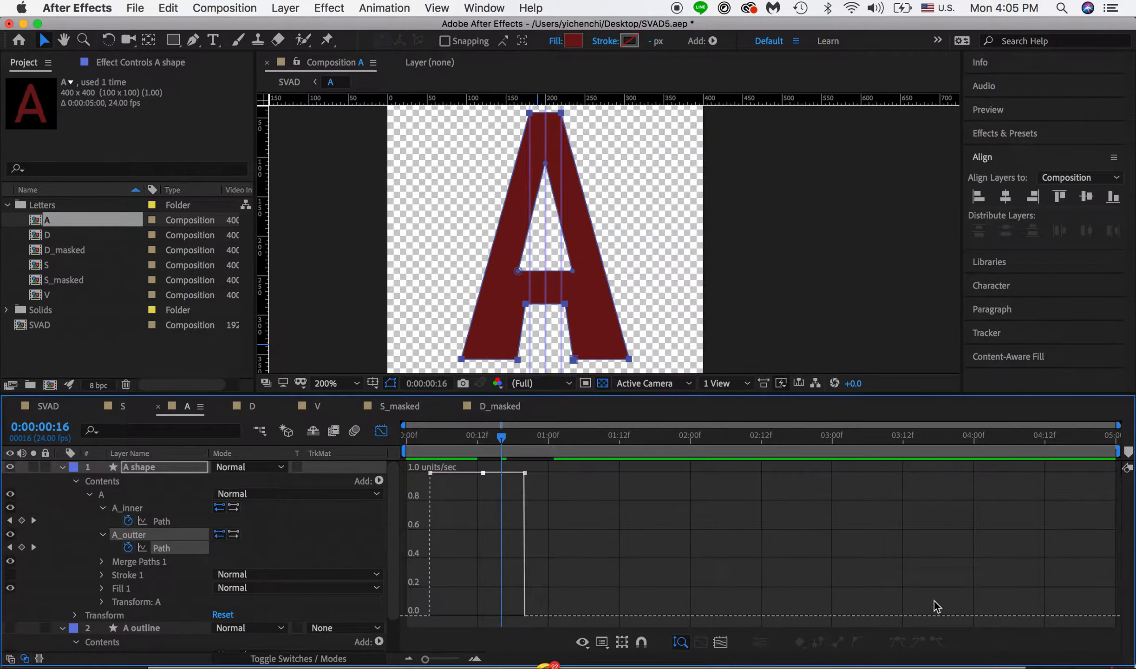
left_click(485, 473)
left_click(896, 641)
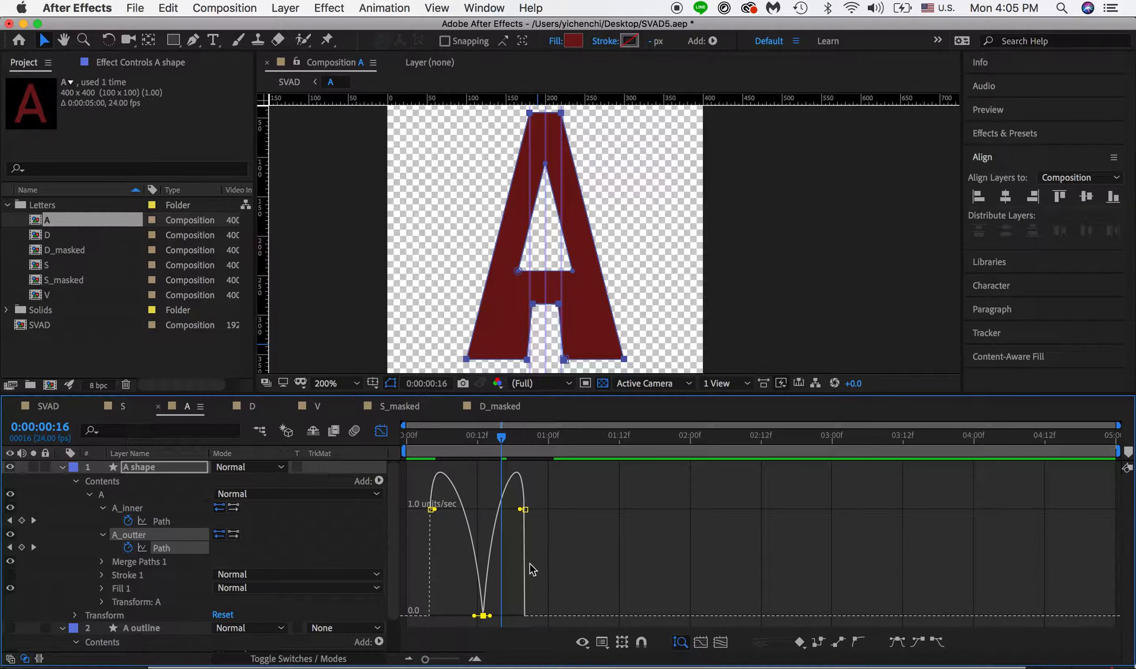
left_click_drag(474, 616, 456, 617)
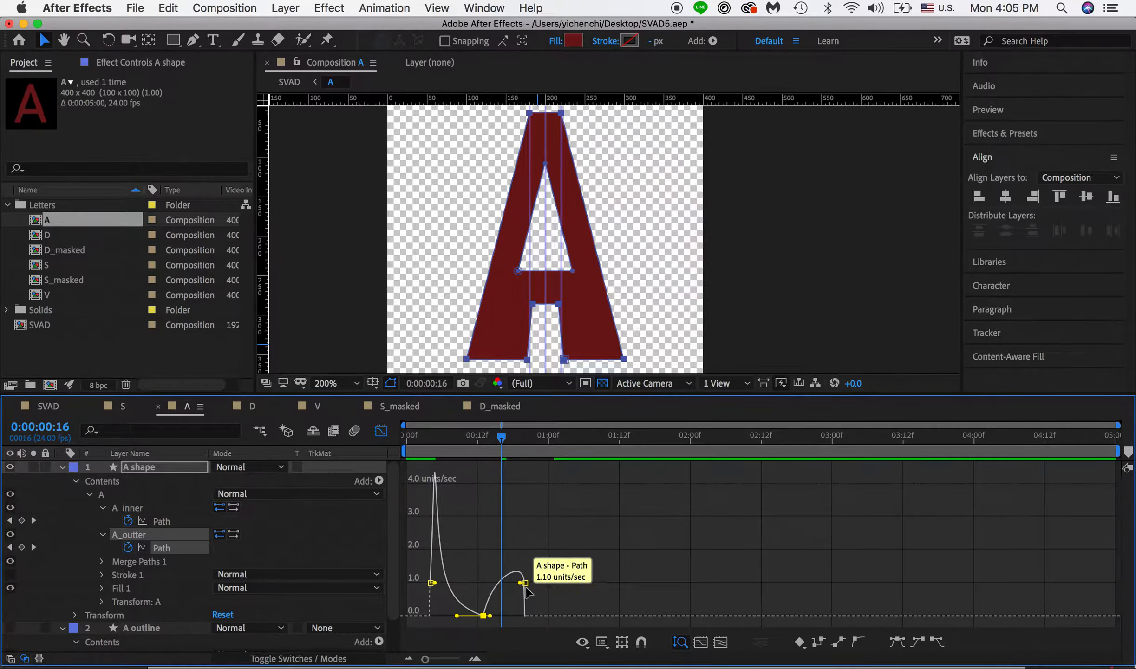
left_click_drag(523, 588, 468, 594)
Step: Preview the eased letter animation from the start and check its opening frames up to 0:00:00:05
key("Home")
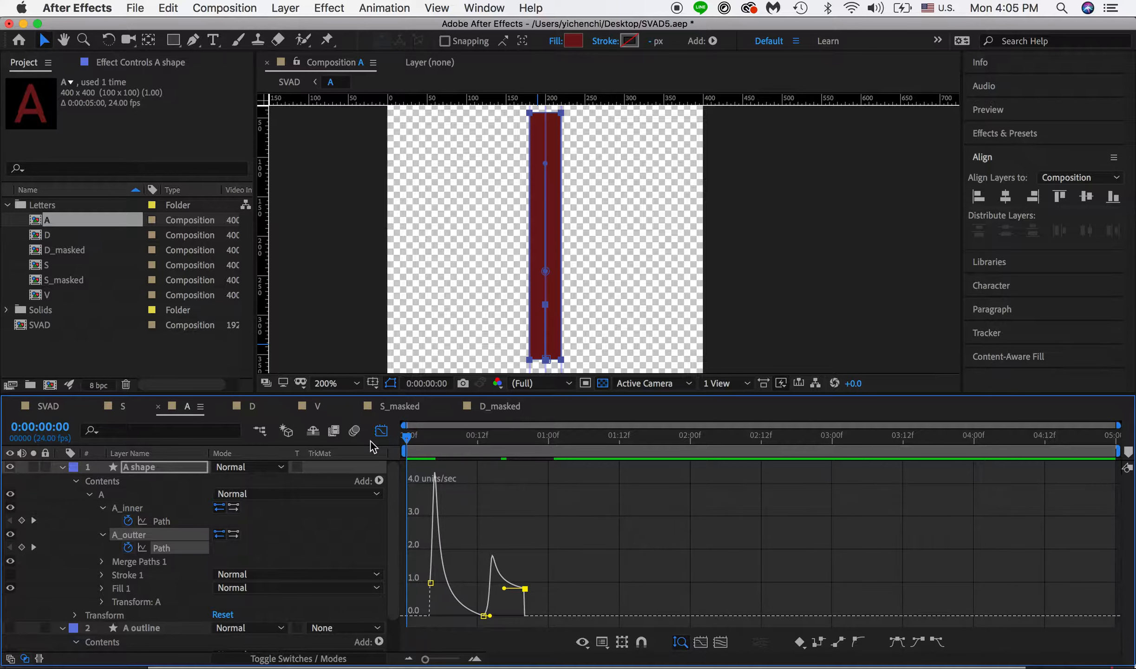
key("space")
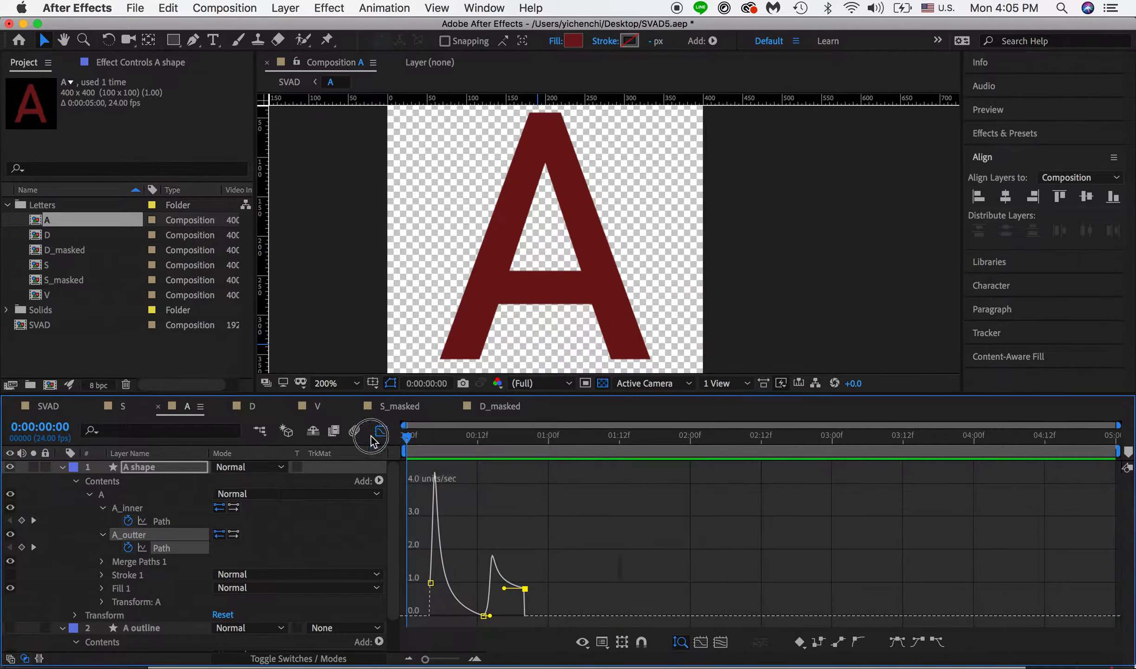
key("space")
key("space")
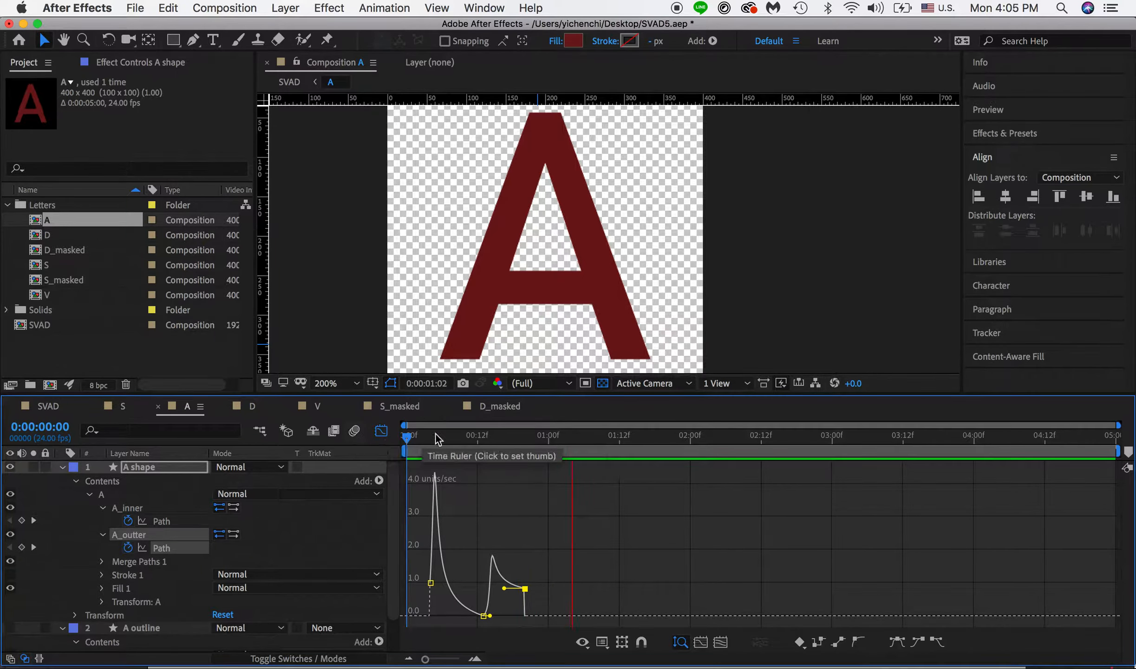
left_click(414, 439)
mouse_move(417, 441)
left_mouse_down()
mouse_move(404, 440)
mouse_move(439, 441)
left_mouse_up()
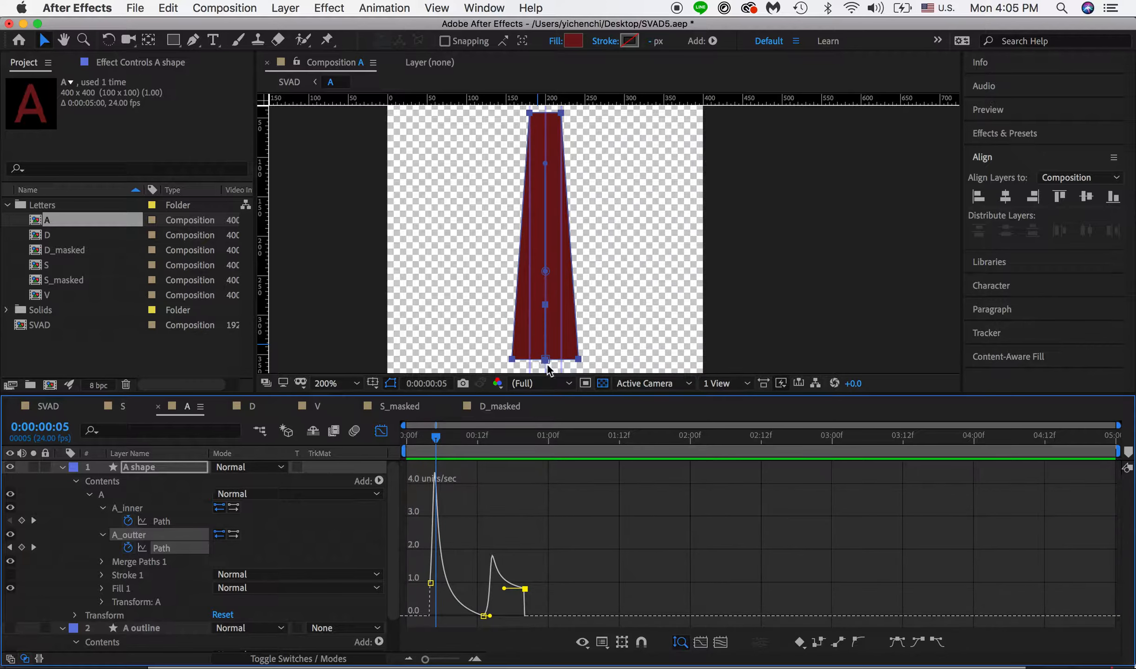
mouse_move(431, 444)
left_mouse_down()
mouse_move(409, 440)
mouse_move(435, 445)
left_mouse_up()
Step: Close the Graph Editor and go to A_outter's first path keyframe at 0:00:00:04 to inspect the shape's bottom edge
left_click(381, 430)
scroll(565, 302, "up", 2)
left_click_drag(597, 203, 607, 82)
left_click_drag(607, 214, 595, 177)
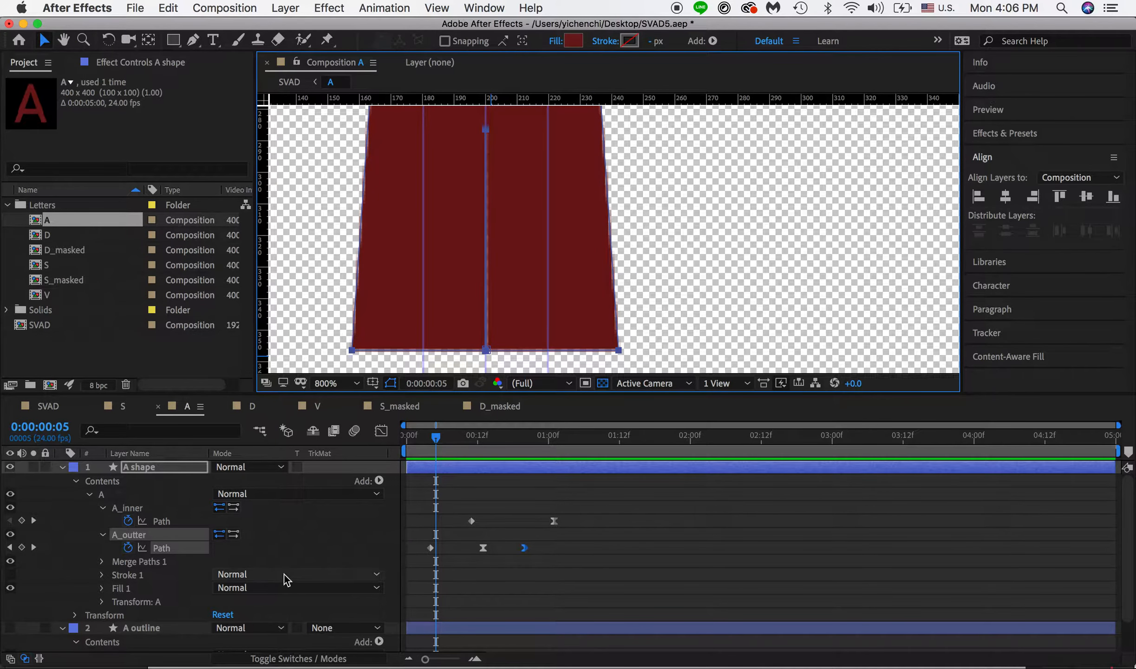
left_click(10, 547)
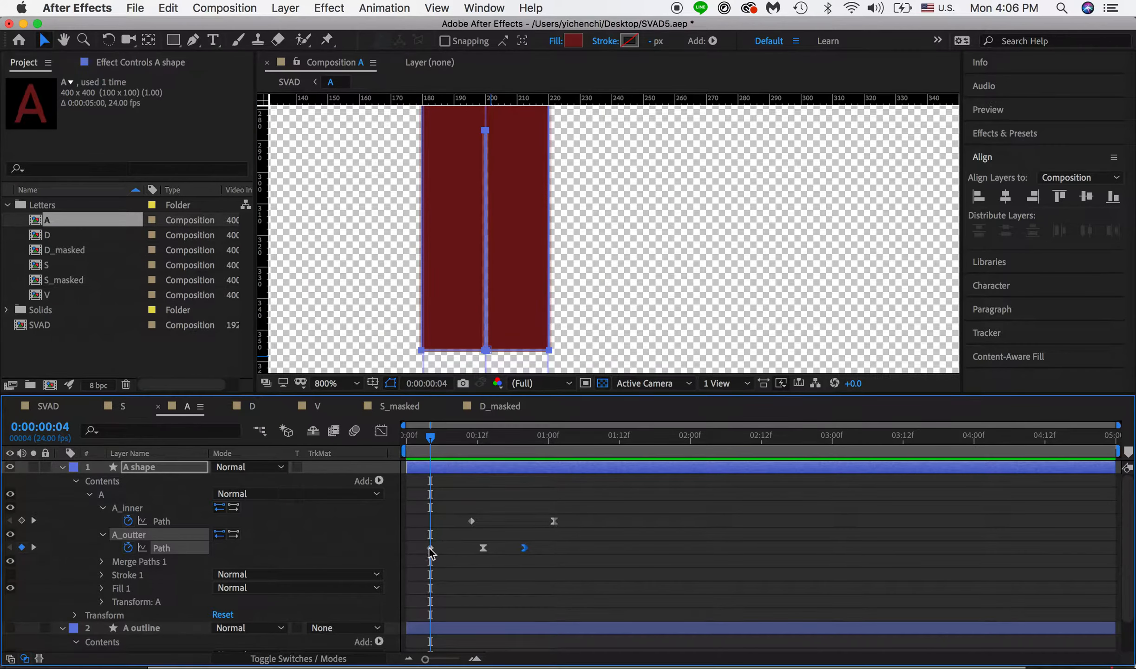
left_click(491, 352)
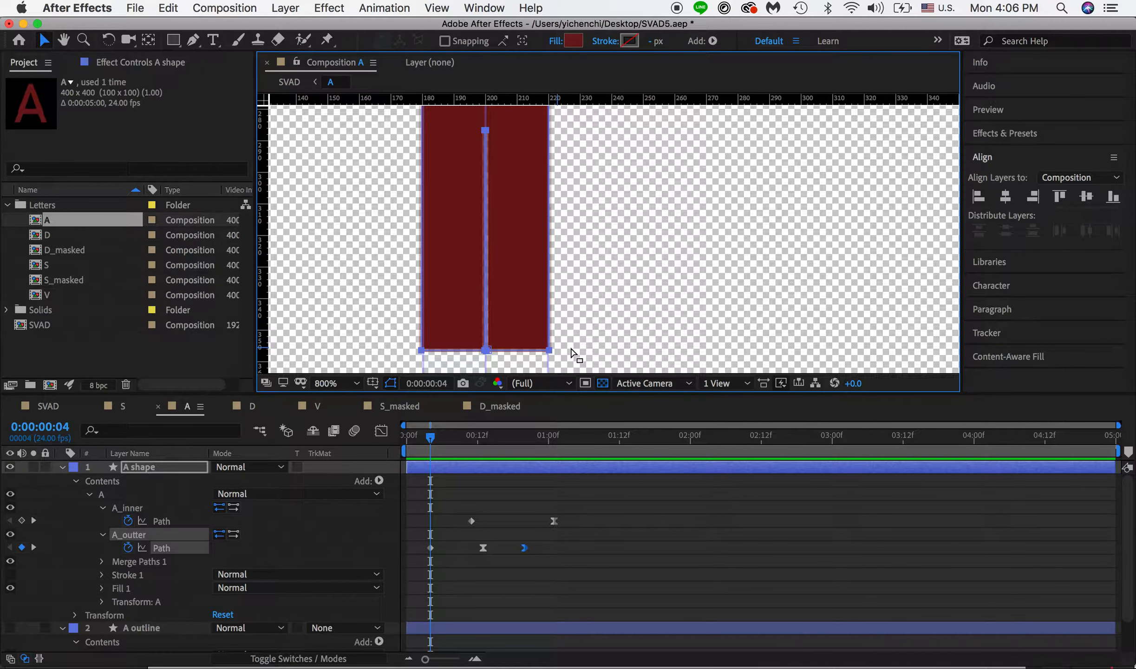
left_click(553, 354)
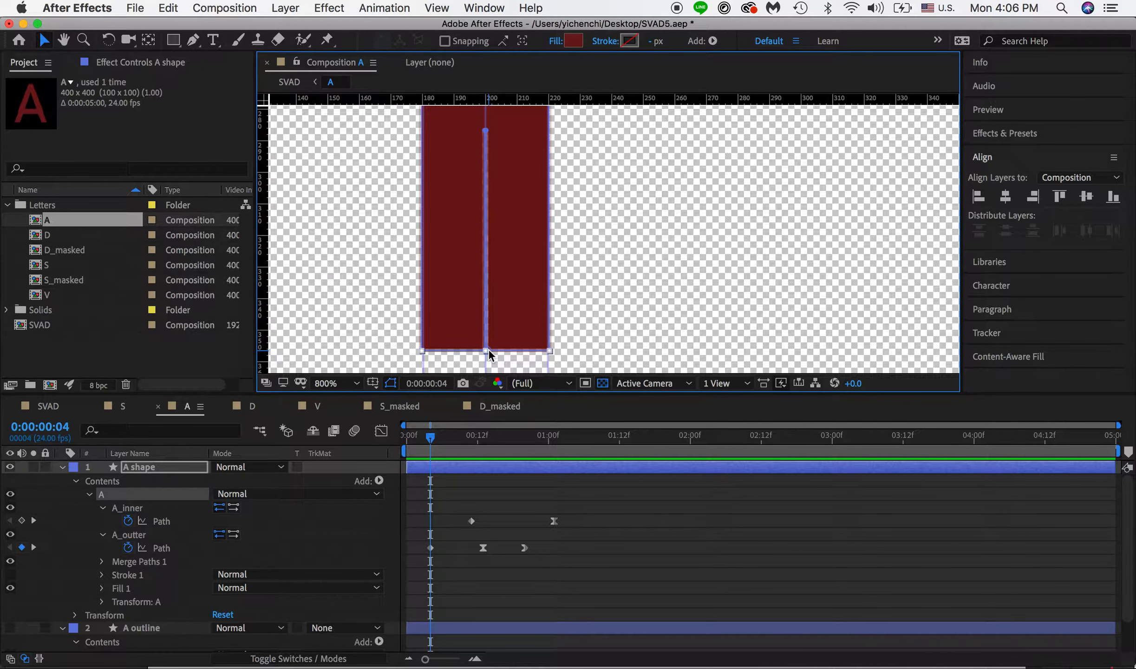
Step: Examine the shape's bottom vertices against the guides at 3200% magnification and select A_outter's Path property
scroll(488, 349, "up", 2)
key("space")
left_click_drag(447, 331, 789, 111)
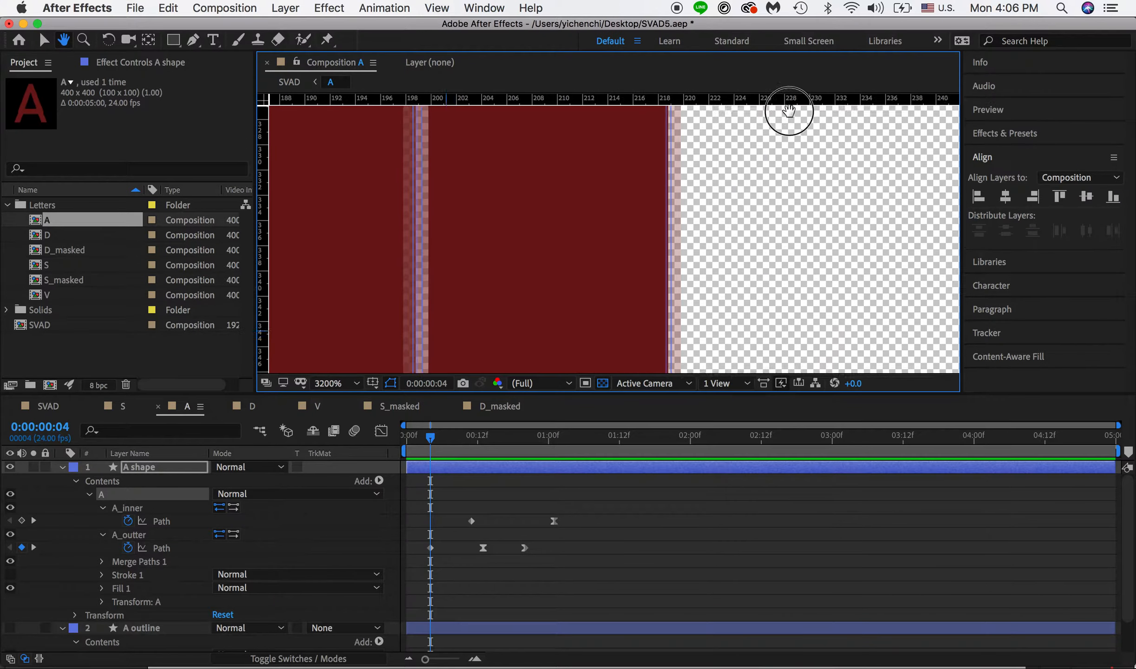
left_click_drag(593, 276, 651, 96)
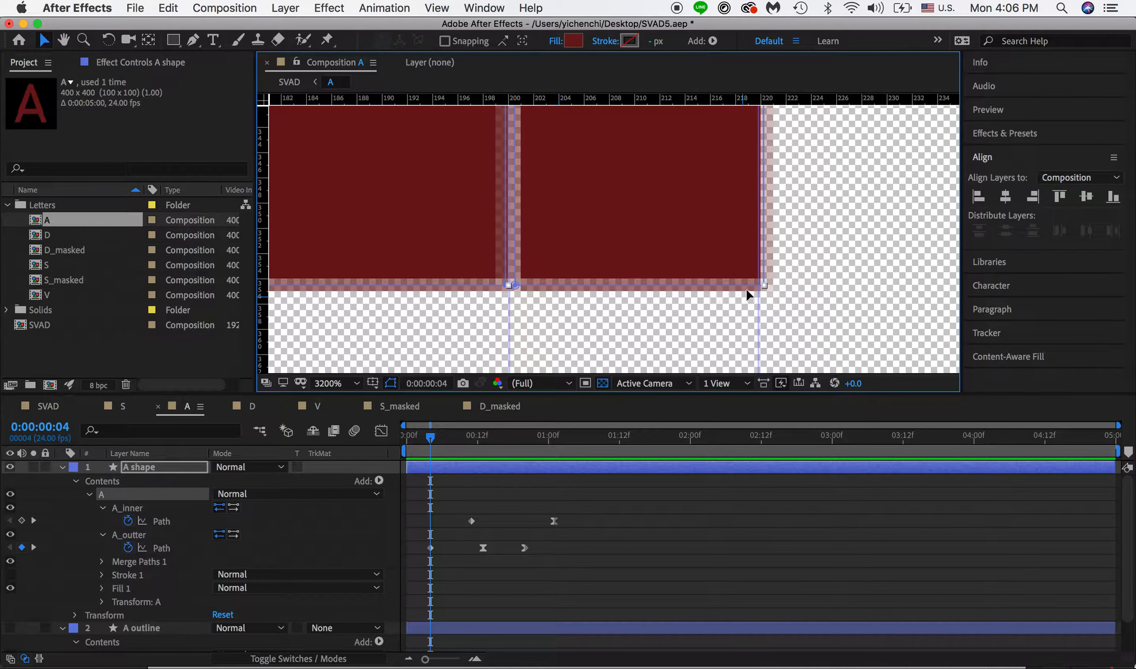
left_click(788, 294)
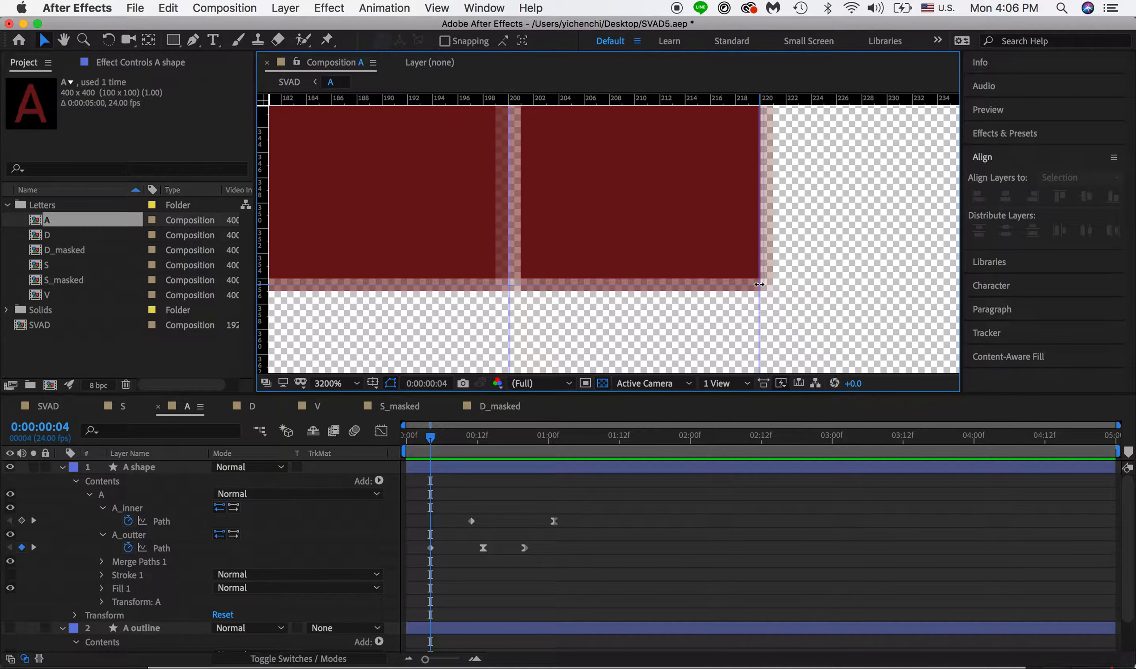
left_click(703, 258)
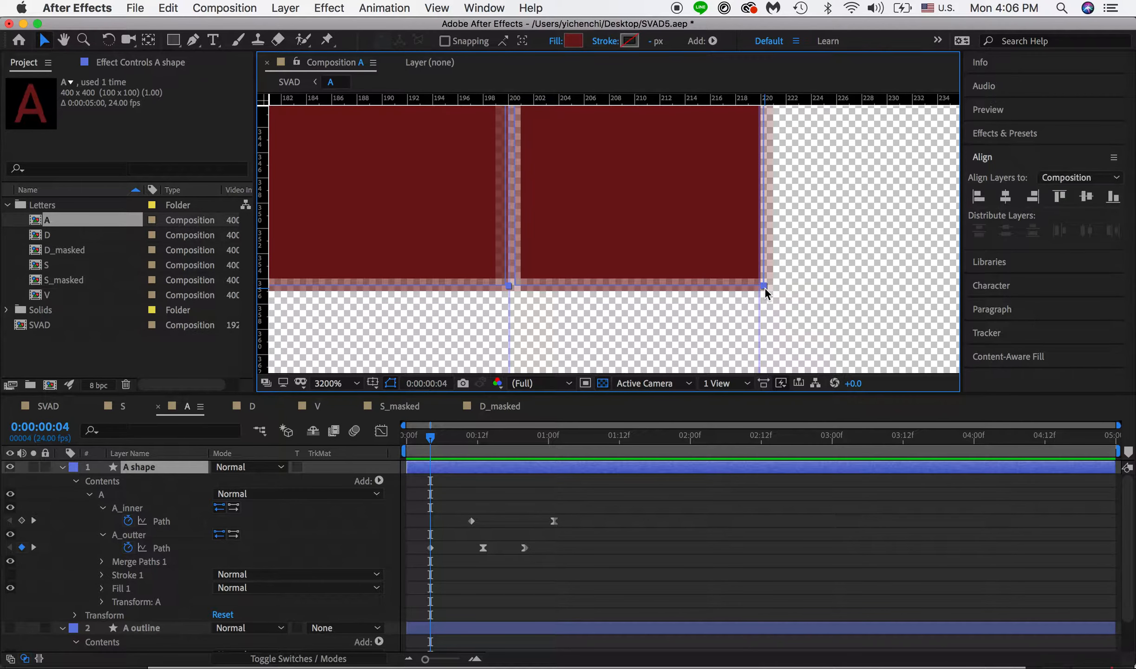
left_click(160, 549)
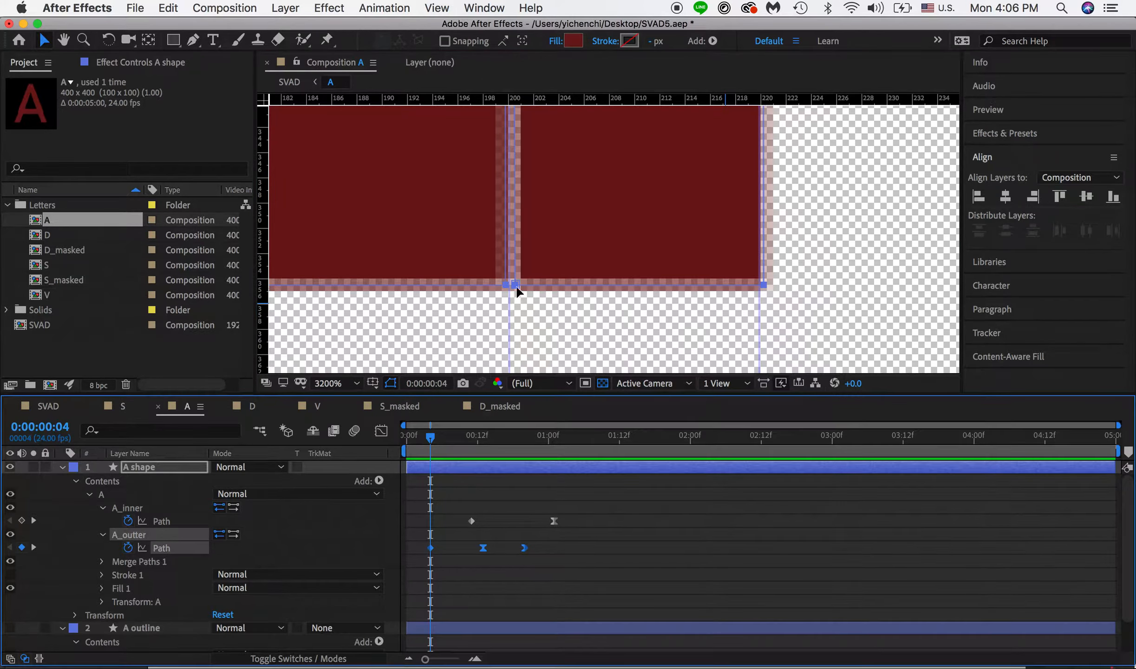
left_click(192, 41)
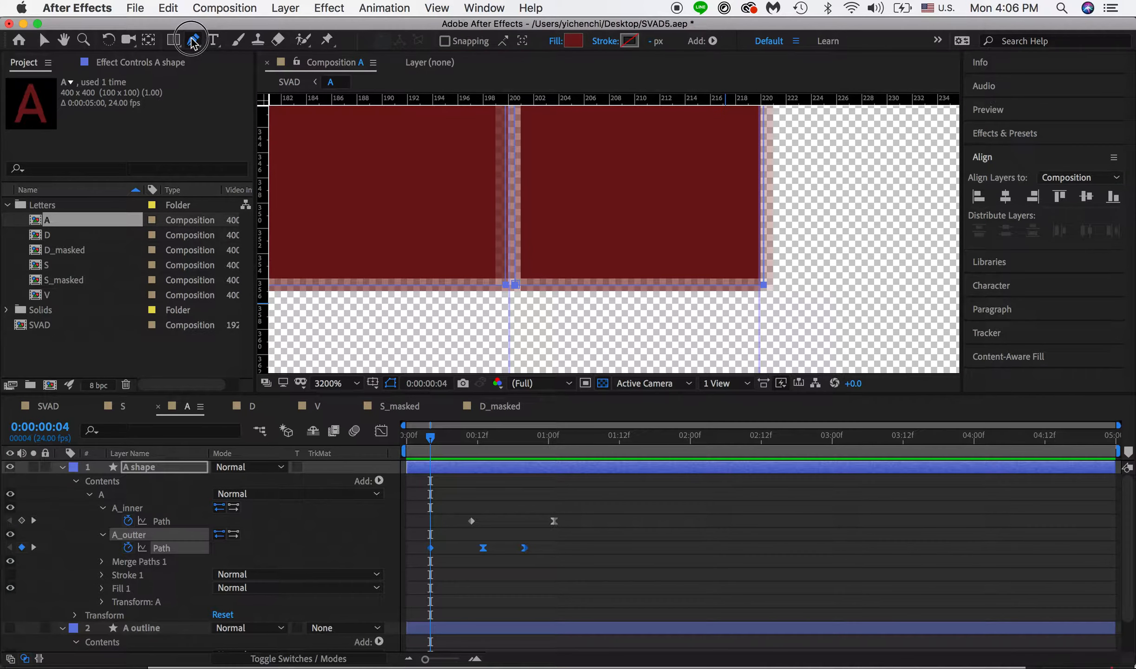
left_click(518, 287)
left_click(519, 284)
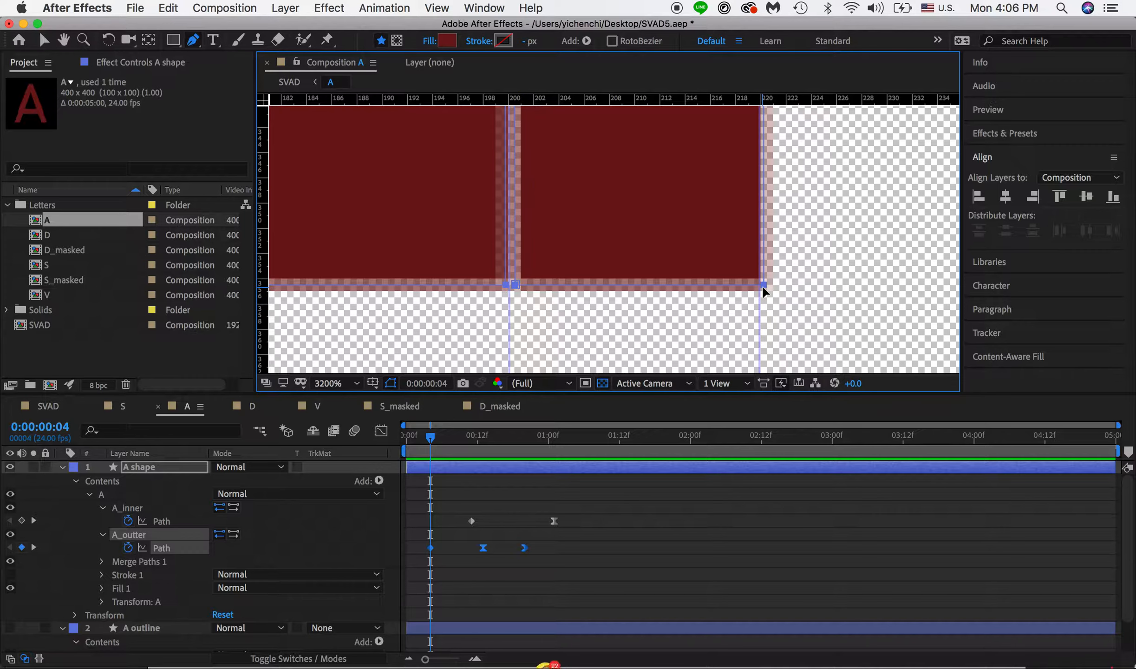
left_click_drag(799, 320, 826, 320)
key("super+z")
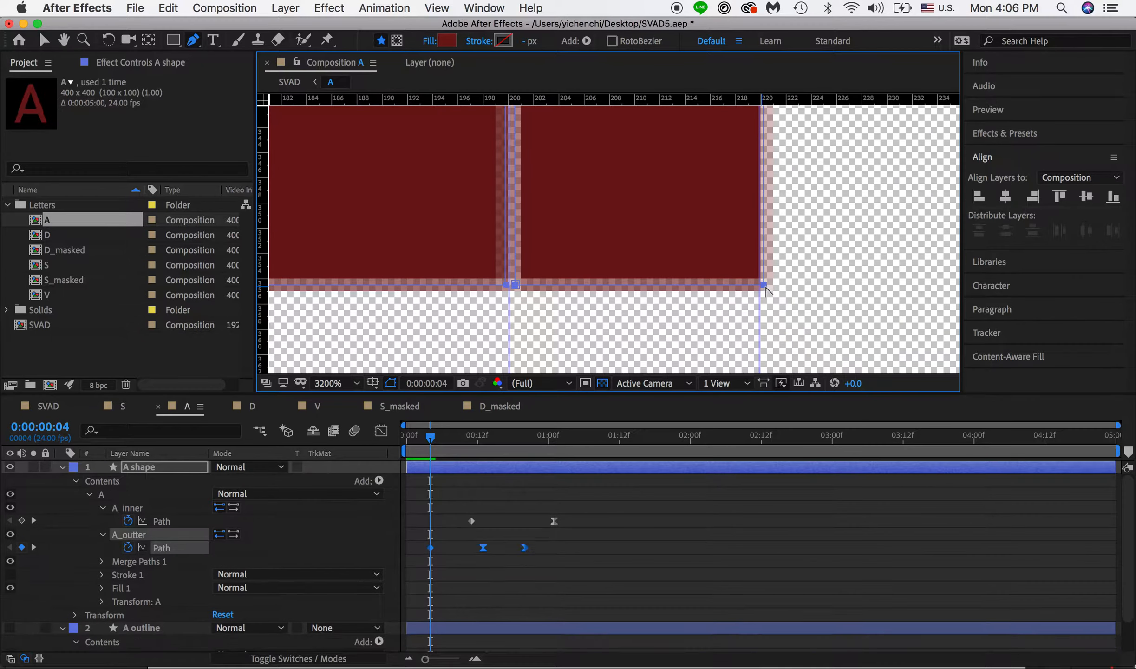
Step: Align A_outter's two bottom centre vertices with the central guide at the 0:00:00:04 keyframe
left_click(45, 37)
left_click(516, 285)
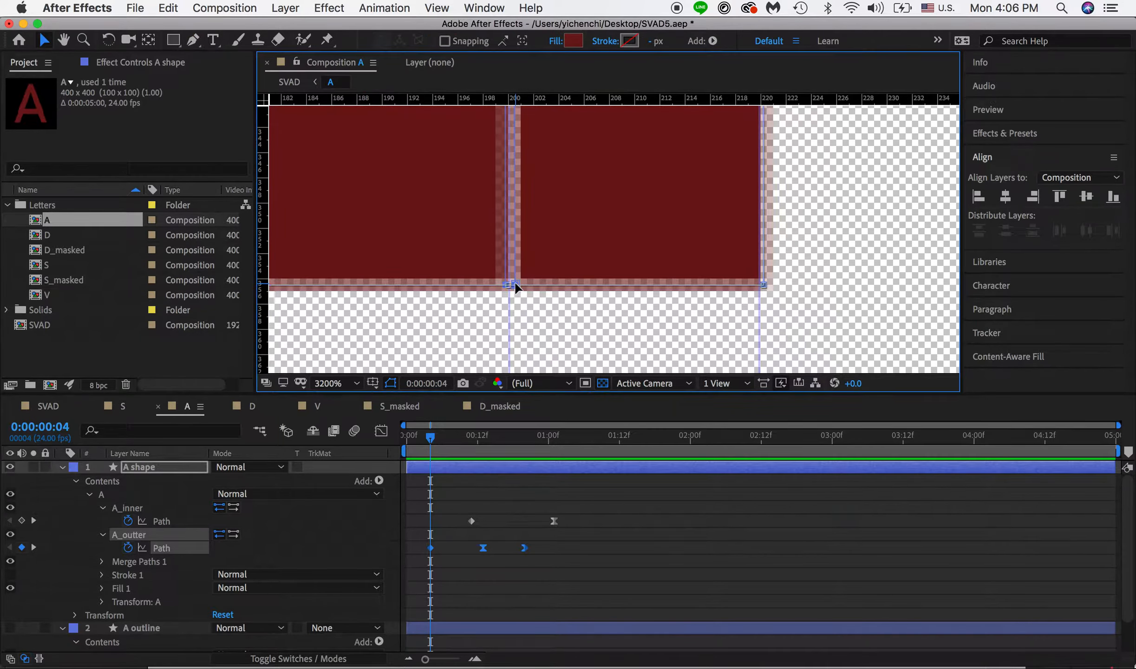
left_click(516, 285)
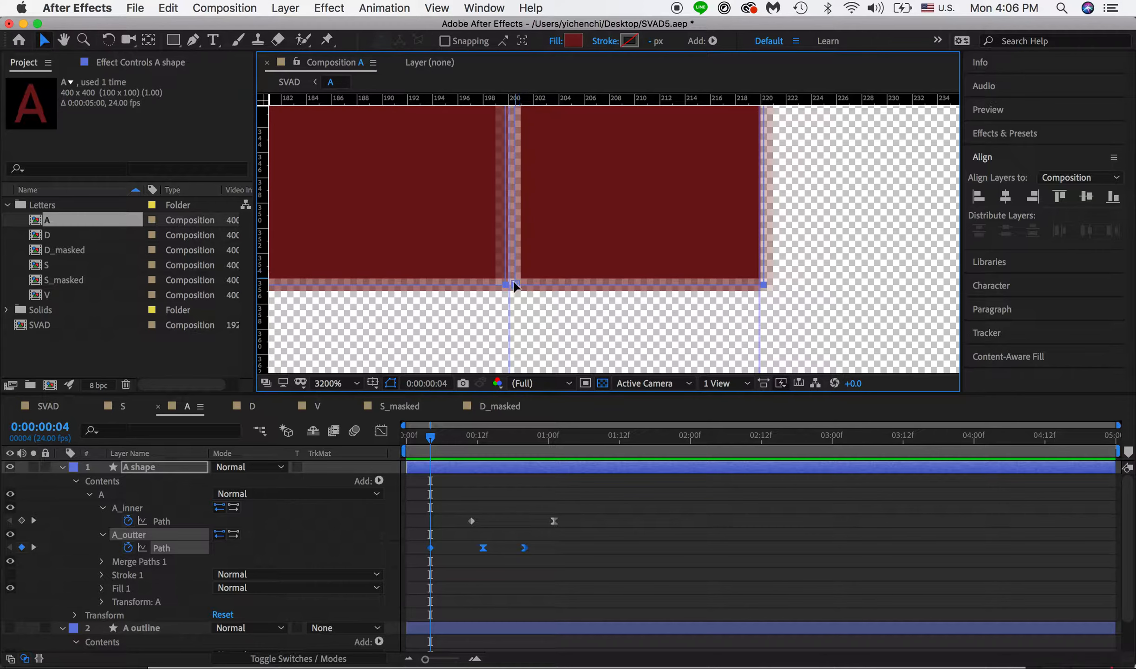
left_click(516, 286)
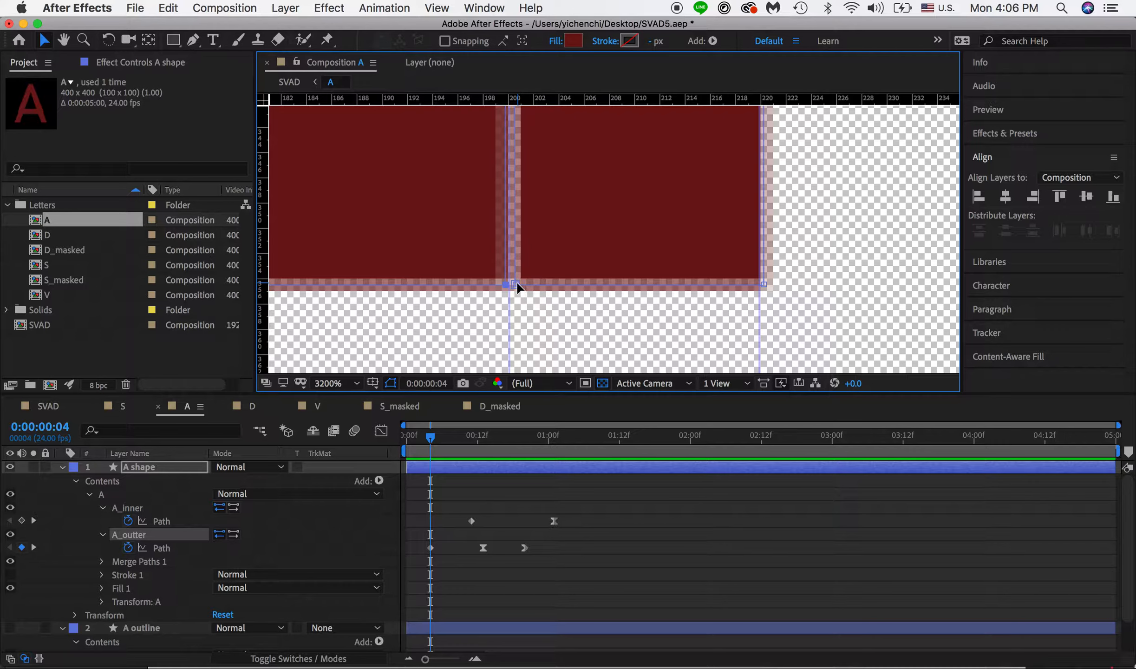
mouse_move(517, 285)
left_mouse_down()
mouse_move(500, 281)
mouse_move(508, 286)
left_mouse_up()
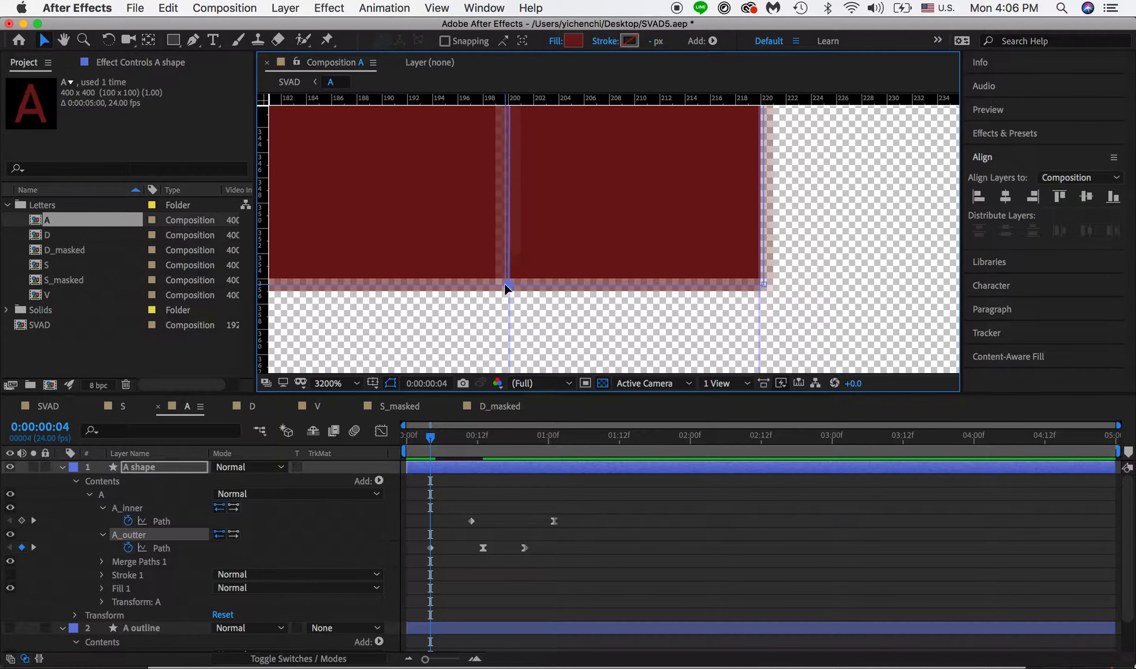
key("period")
key("period")
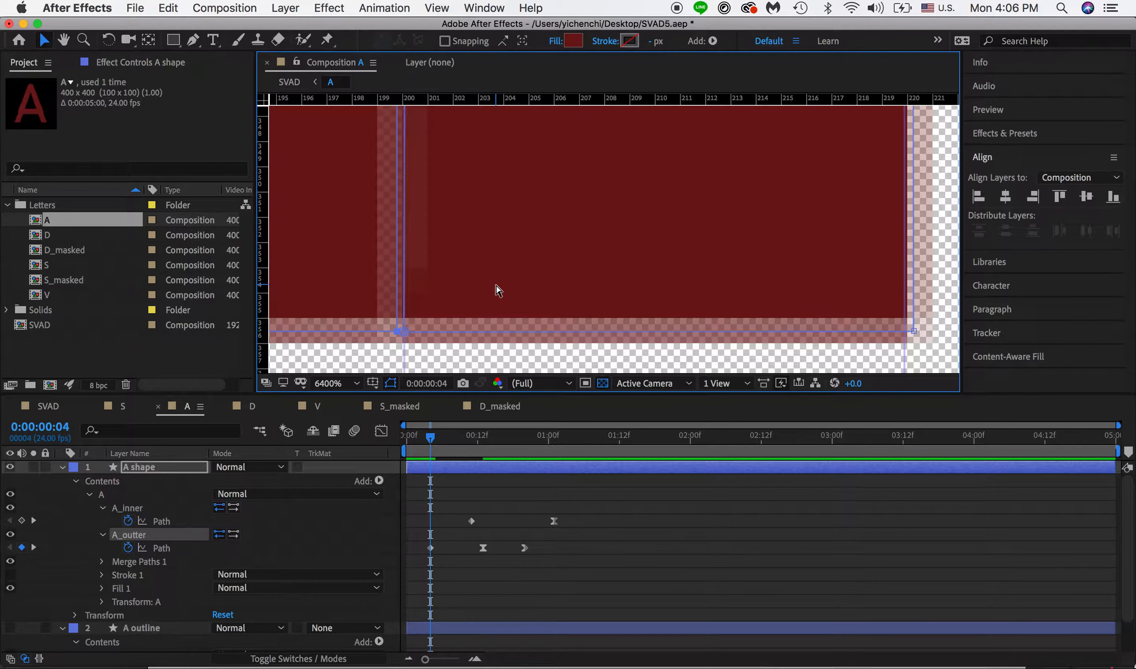
key("comma")
key("space")
left_click_drag(410, 311, 482, 283)
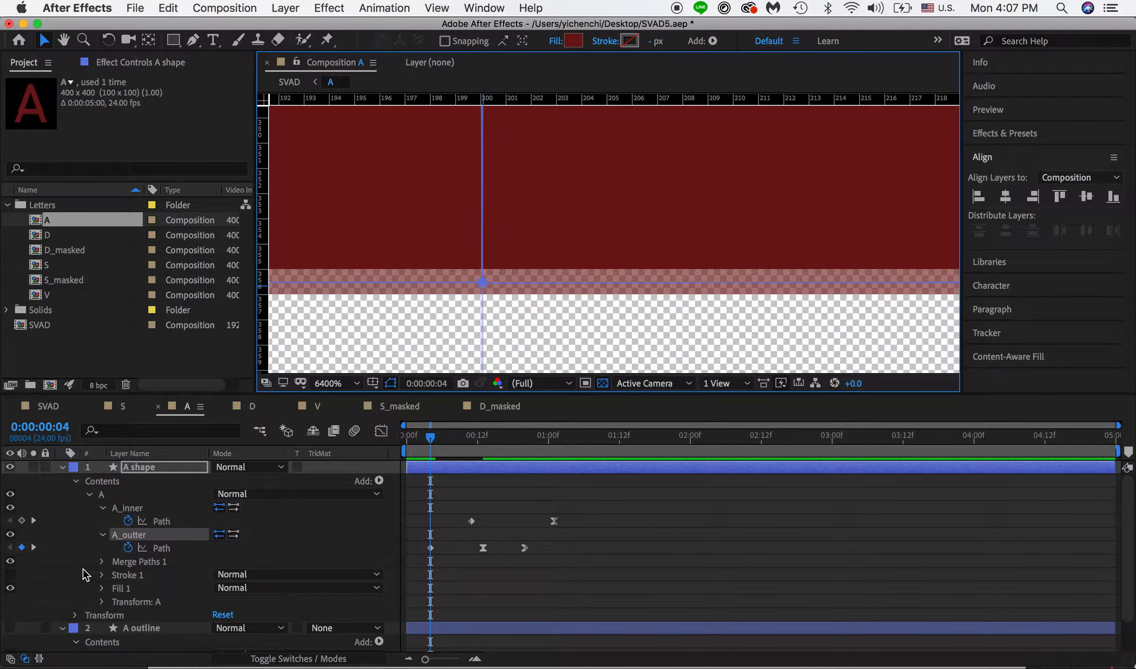
Step: Step through A_outter's path keyframes and compare the position of the bottom centre vertices at each one
left_click(34, 548)
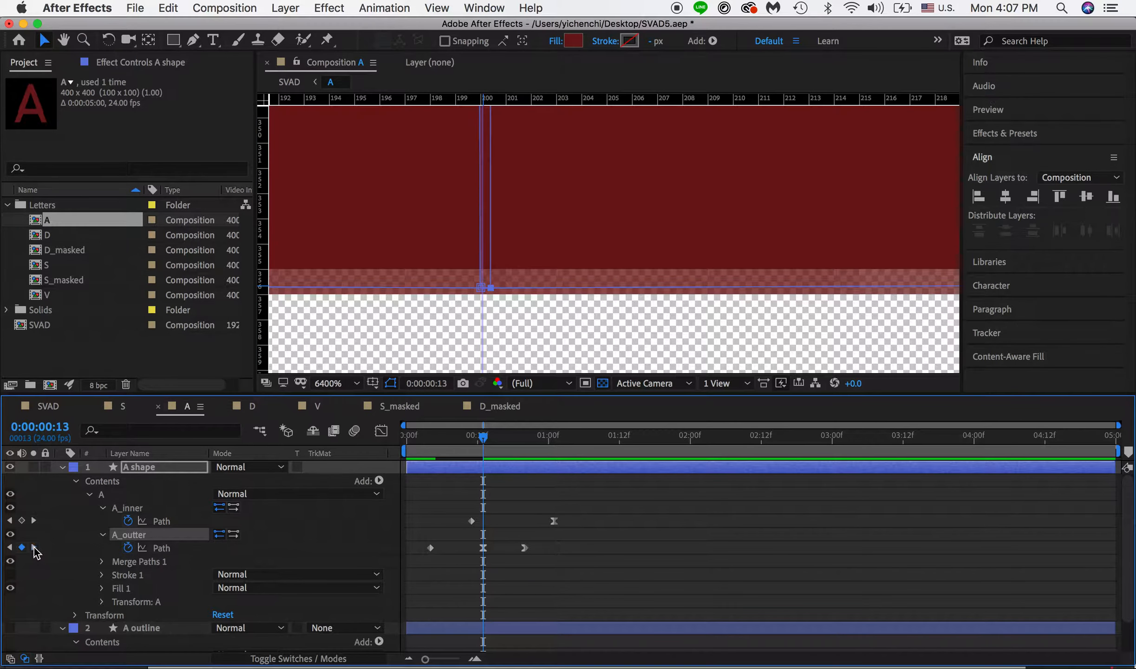
left_click(34, 548)
left_click(10, 547)
left_click(10, 547)
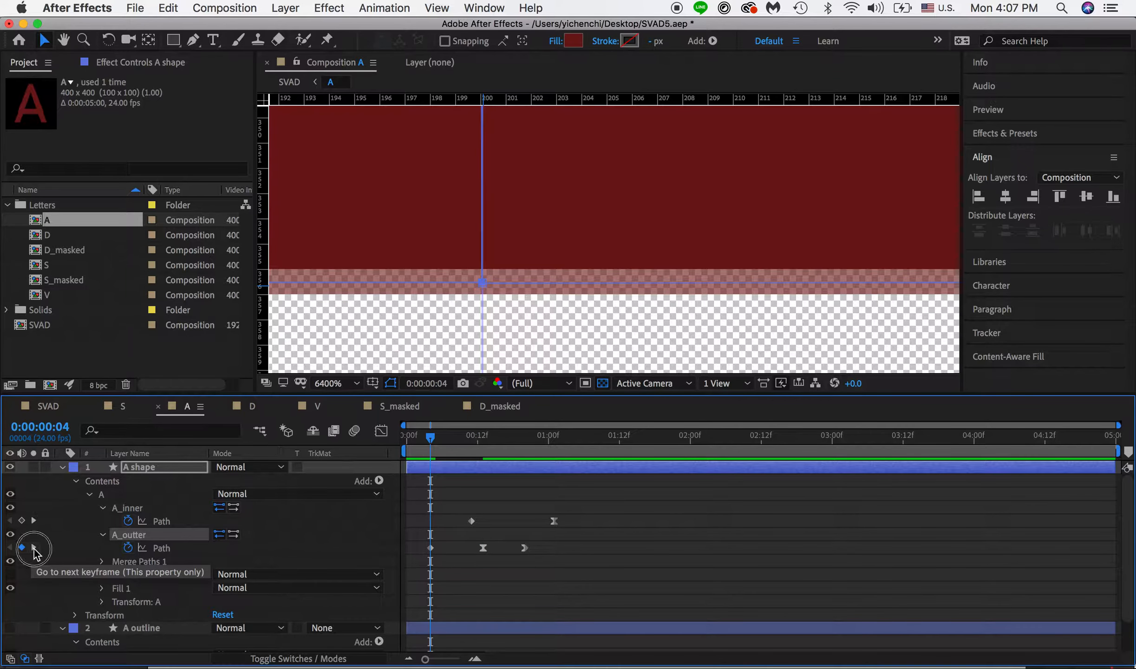
left_click(34, 548)
left_click(34, 548)
left_click_drag(484, 438, 435, 439)
left_click_drag(483, 282, 532, 274)
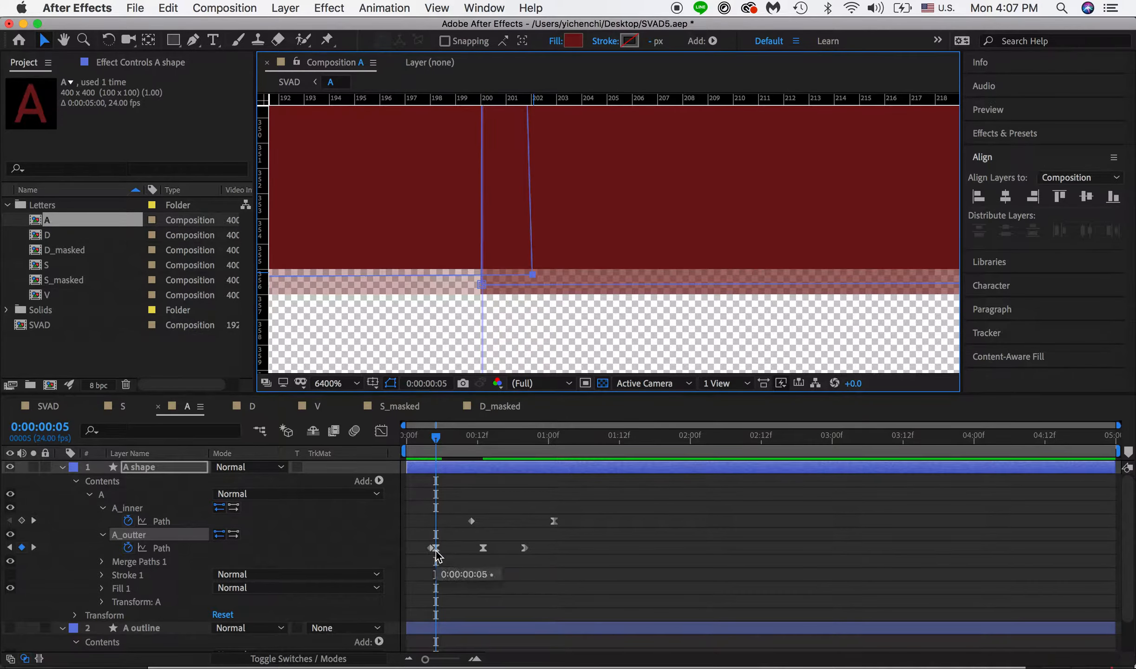
key("Delete")
key("Return")
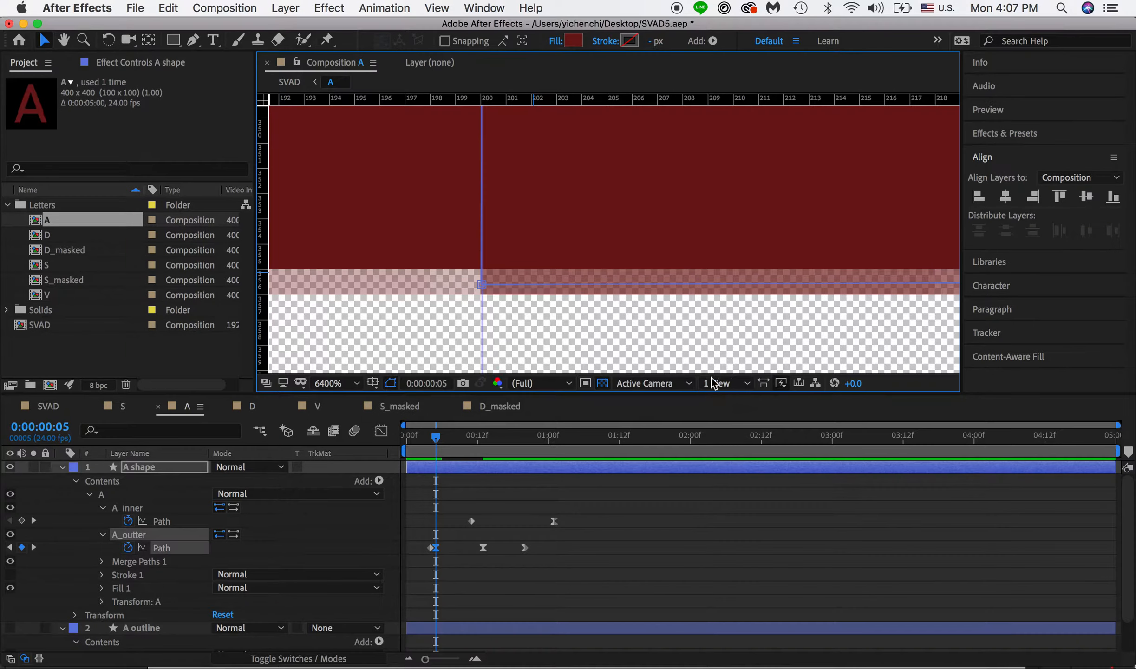
key("Delete")
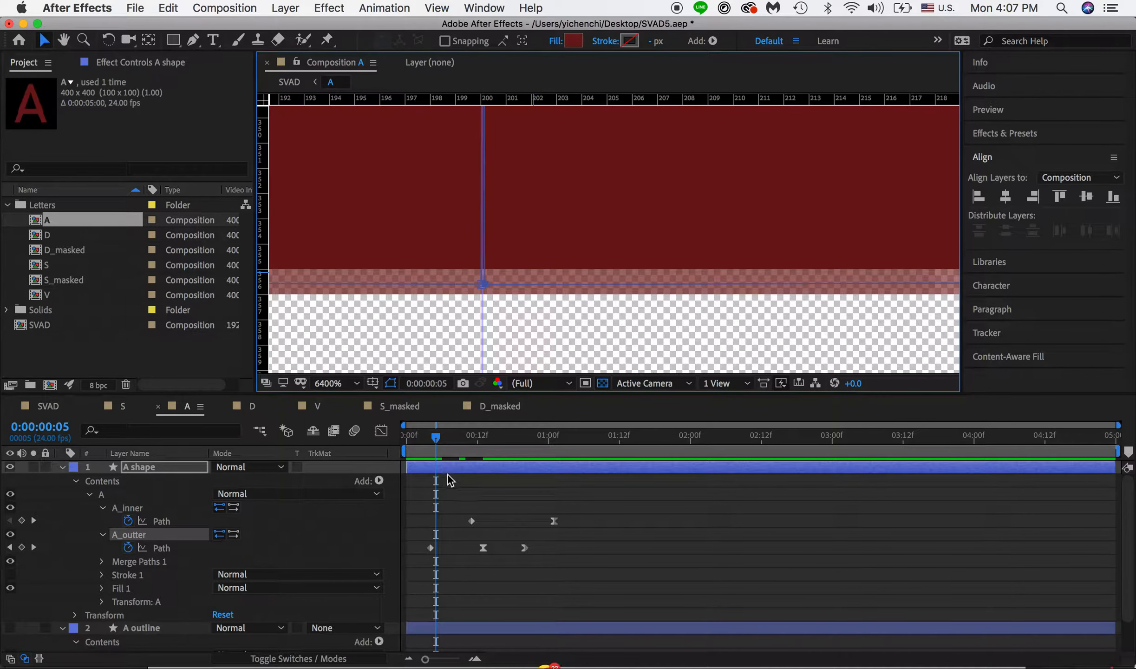
Step: Show the whole composition at 100% and preview the letter animation from the start
left_click_drag(436, 444, 378, 437)
key("comma")
key("comma")
key("comma")
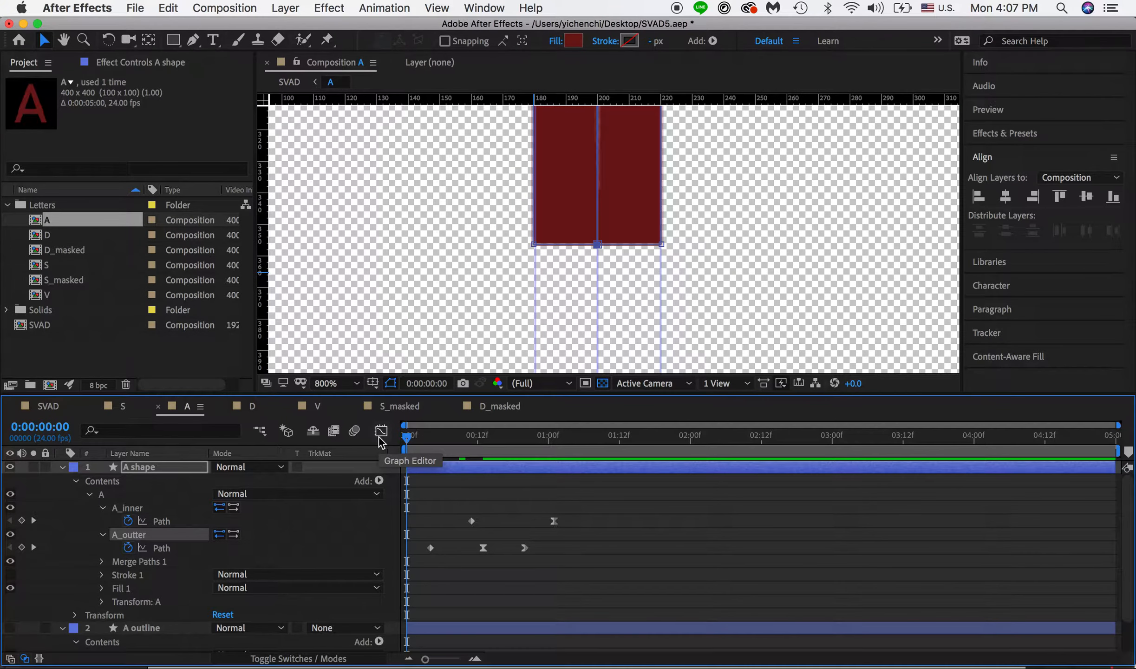
key("comma")
key("comma")
key("comma")
key("comma")
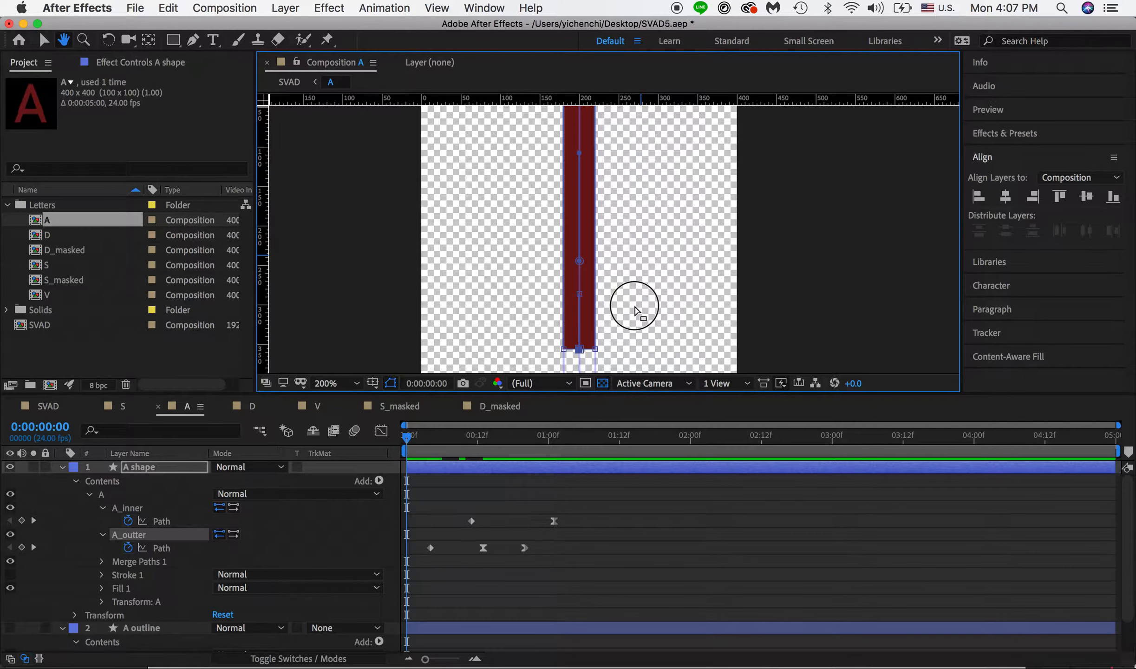
key("comma")
key("space")
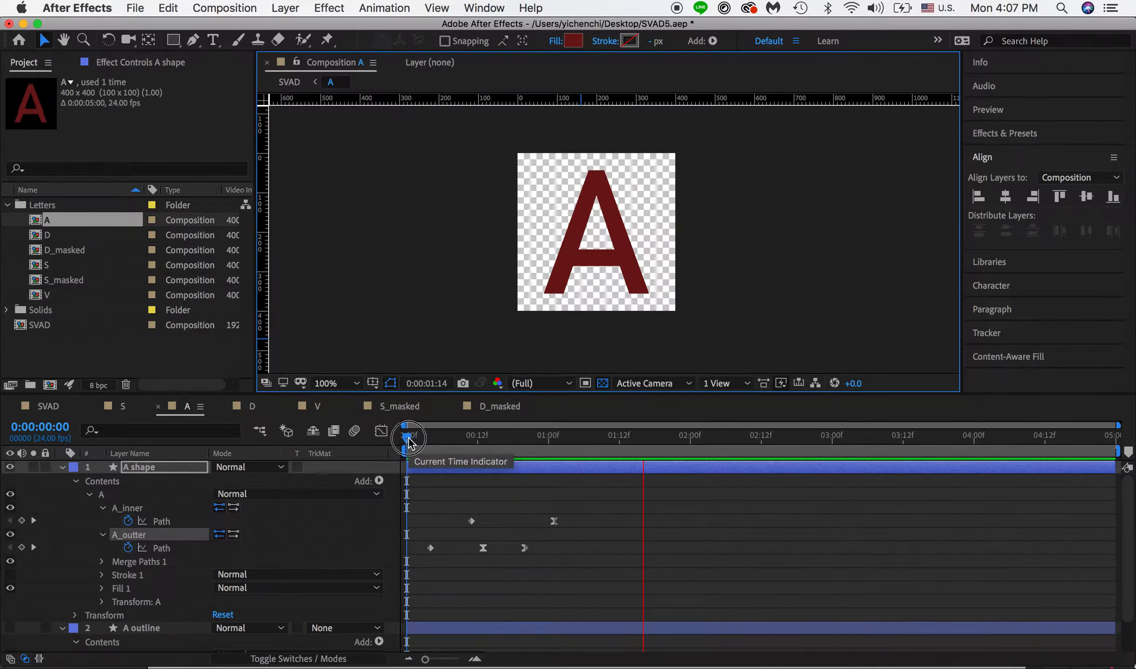
Step: Shorten the work area to end shortly after the last path keyframe, preview it and return to 0:00:00:00
left_click(408, 441)
left_click_drag(1116, 459, 590, 442)
key("space")
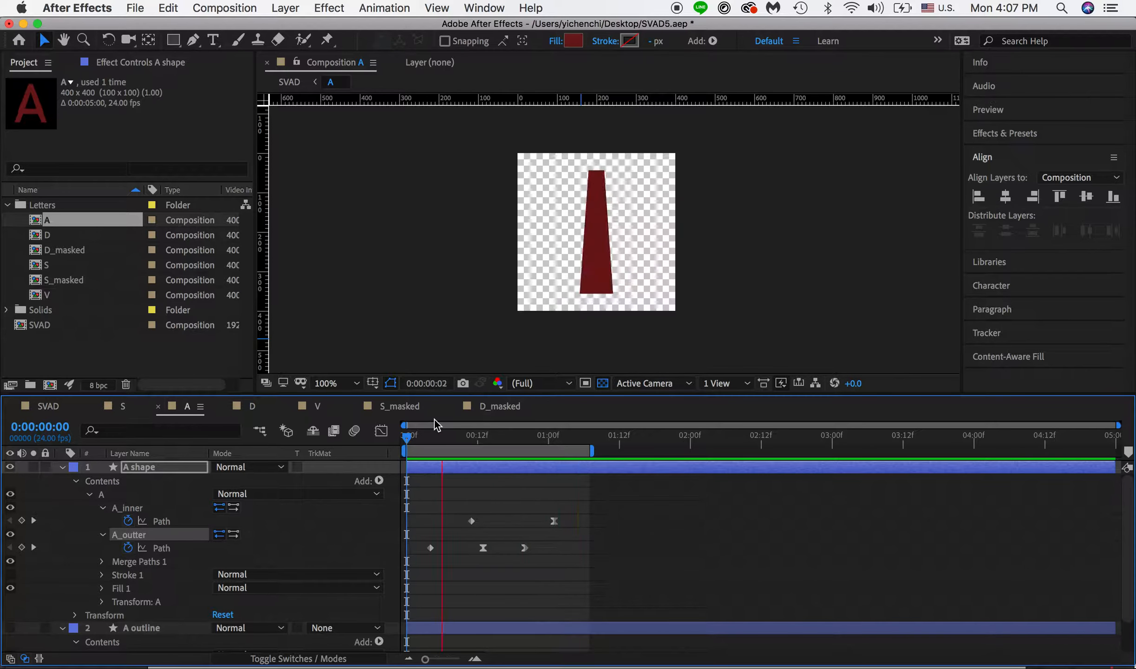
left_click(446, 442)
left_click_drag(446, 446, 406, 439)
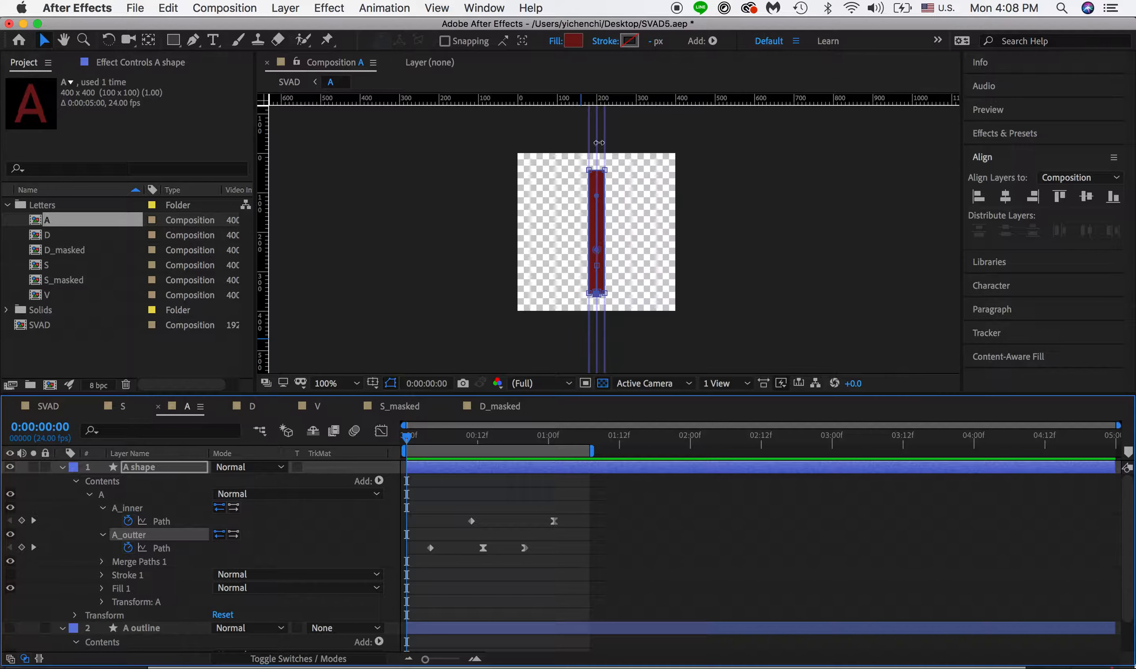
Step: Shift all A_inner and A_outter path keyframes together so that A_outter's first one falls at about 0:00:00:16
left_click_drag(584, 563, 406, 509)
left_click_drag(472, 526, 525, 524)
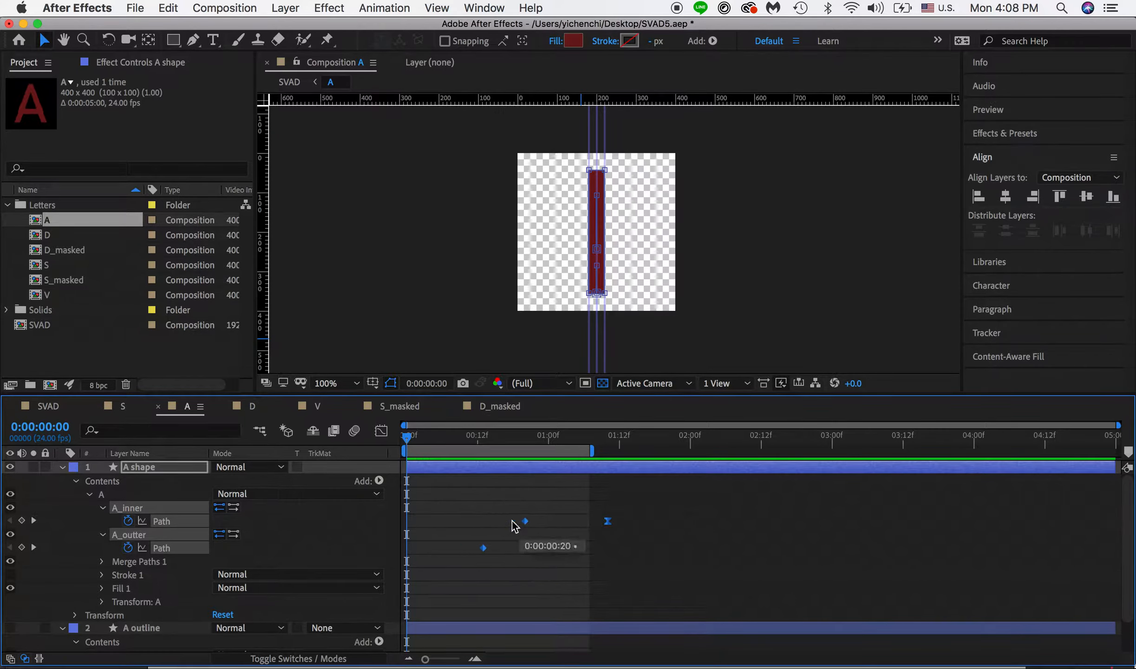
left_click_drag(441, 500, 653, 573)
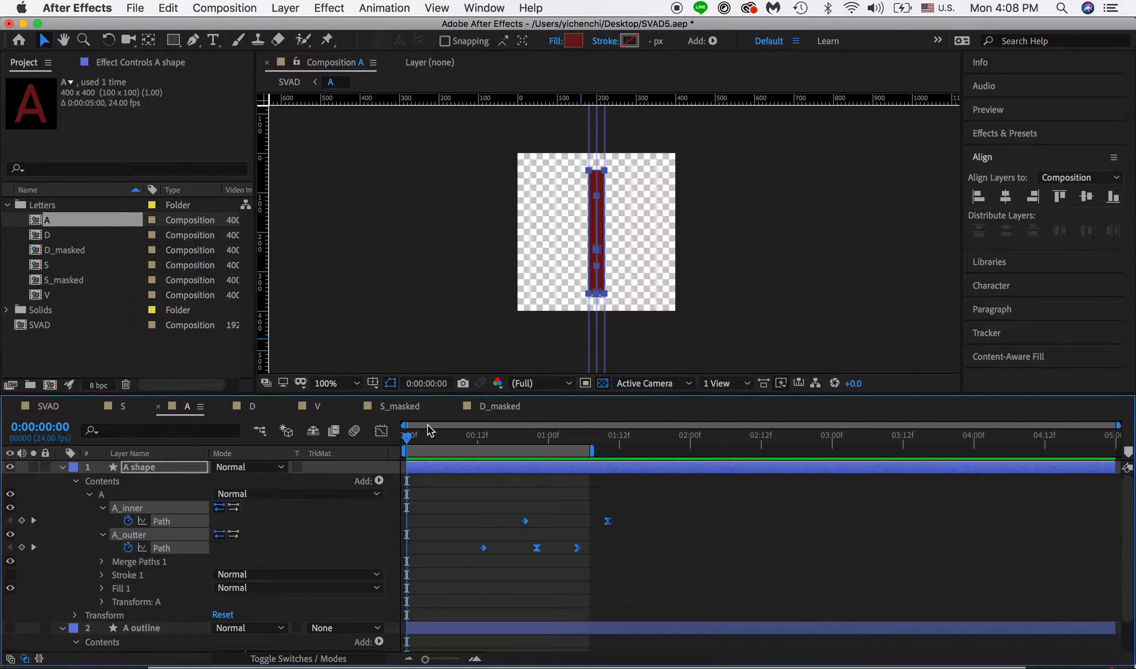
left_click_drag(483, 548, 501, 532)
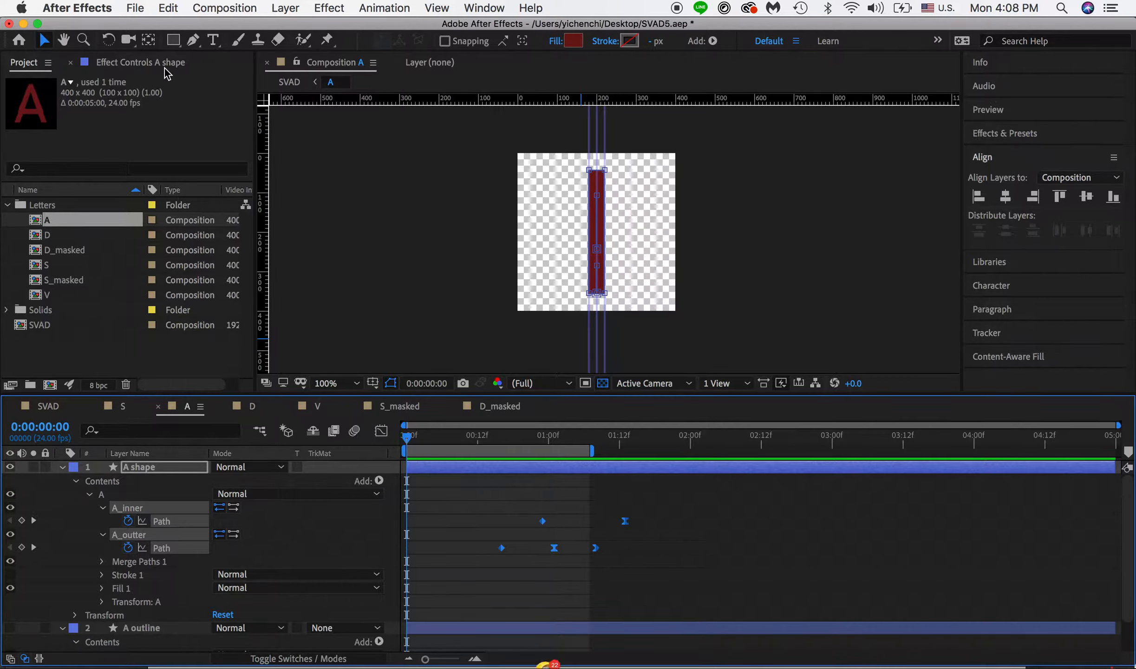
Step: Clear all guides from composition A, return to the Selection tool and deselect the path keyframes
left_click(194, 41)
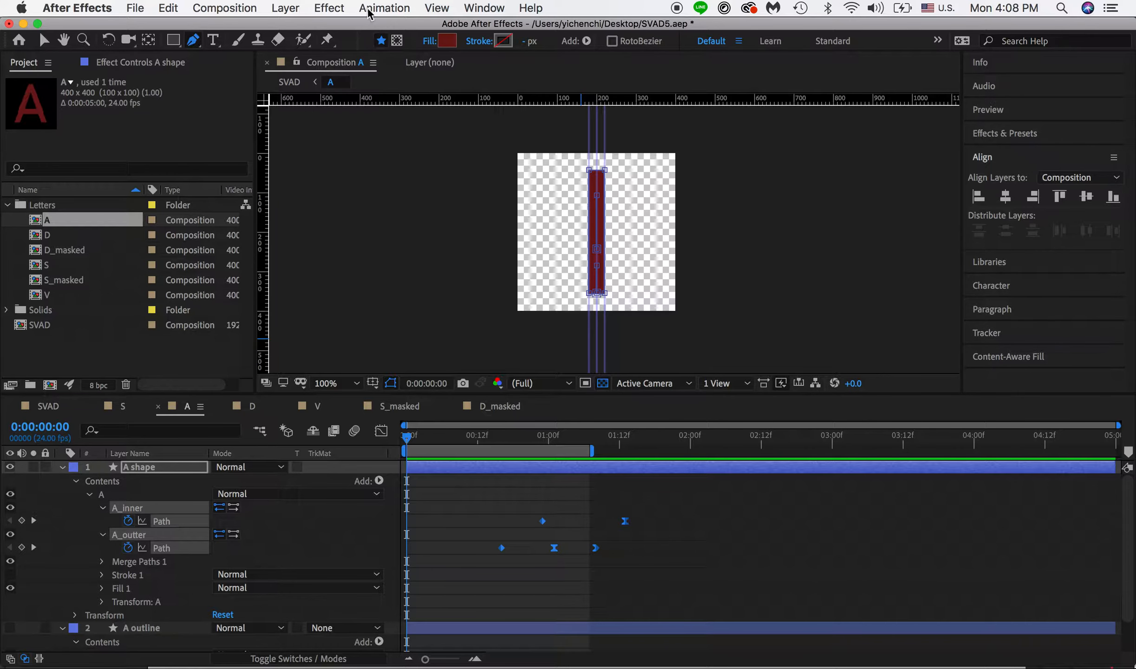
left_click(437, 8)
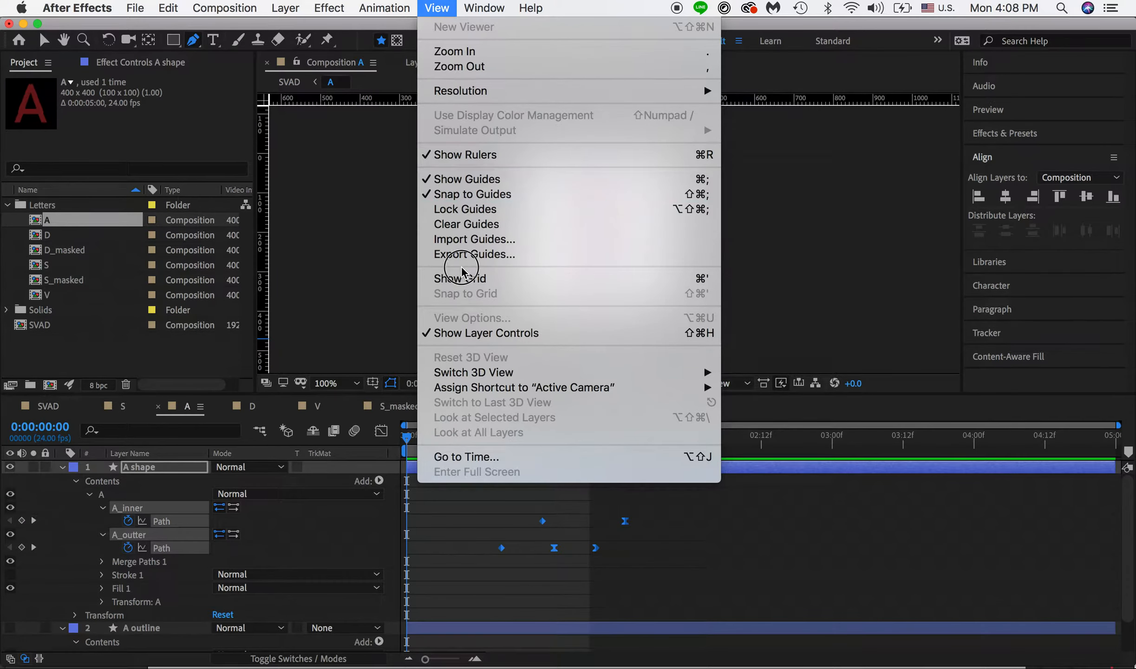
left_click(467, 224)
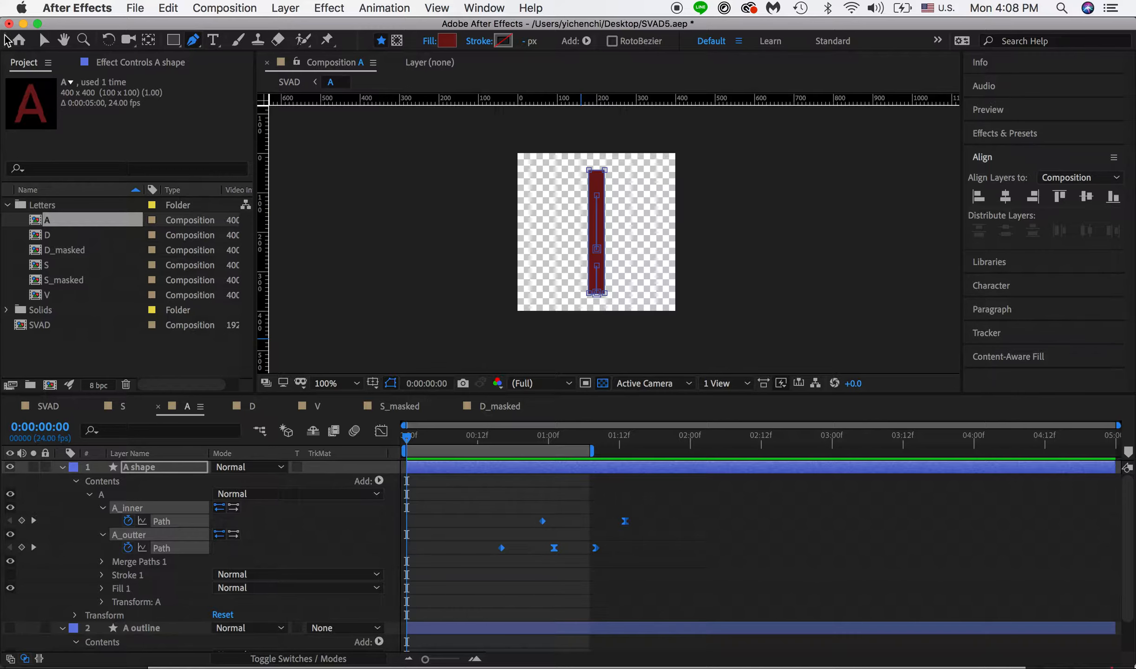
left_click(44, 40)
left_click(406, 228)
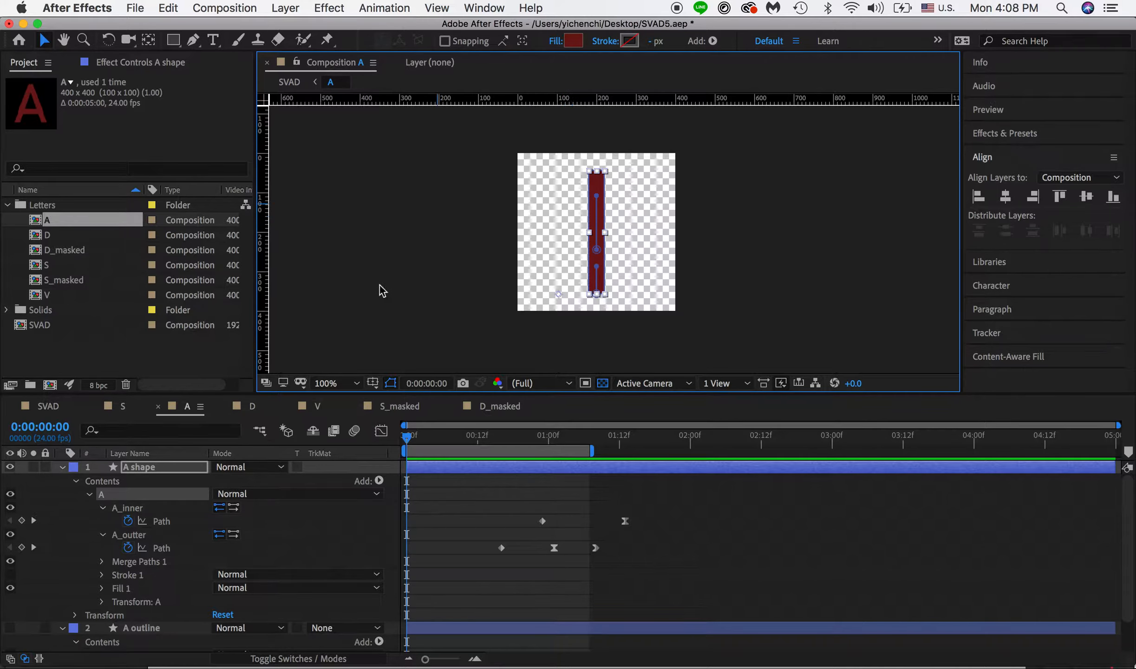
Step: Draw a vertical white line with a 65 px stroke through the composition's centre, from near the lower edge up to the top edge
left_click(427, 242)
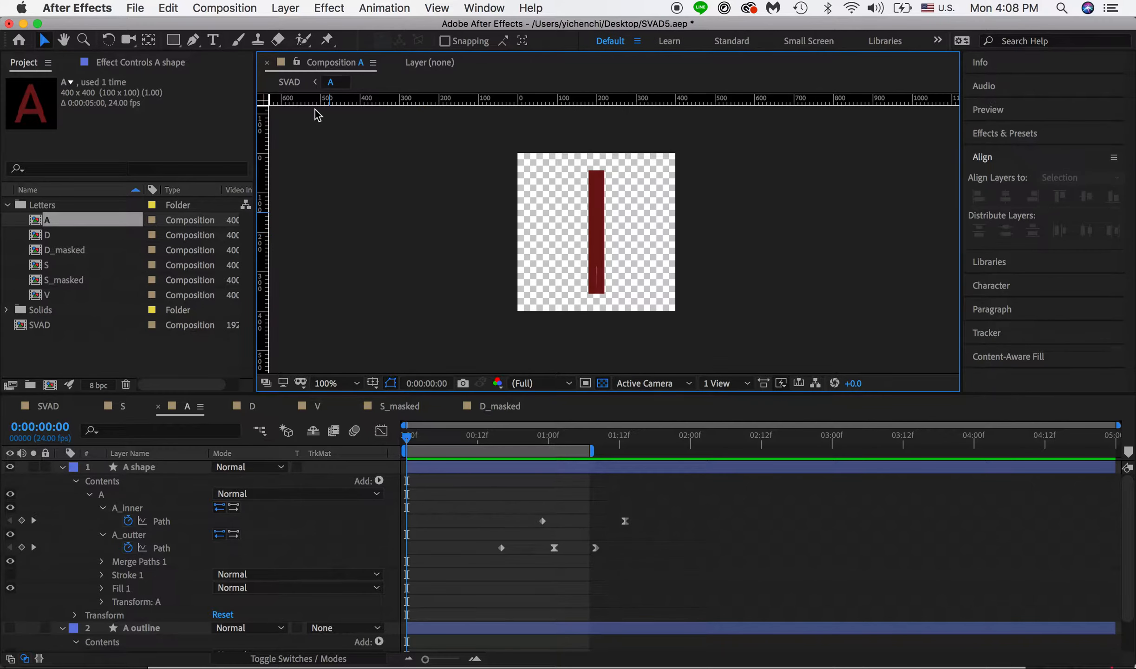
left_click(194, 41)
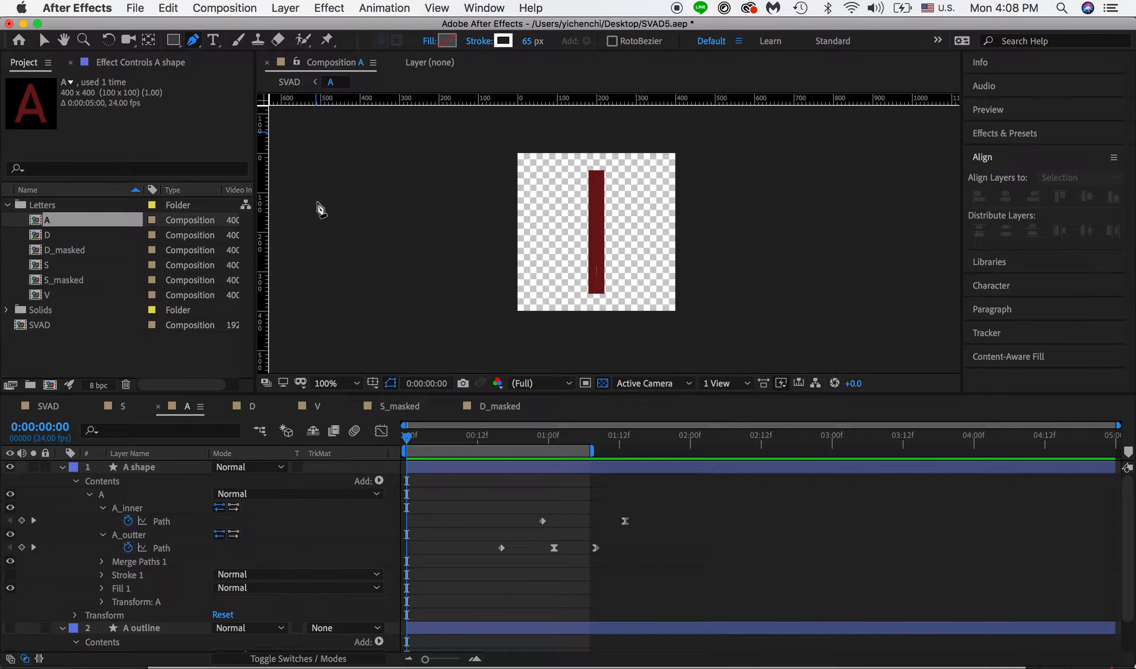
left_click(597, 305)
left_click(597, 153)
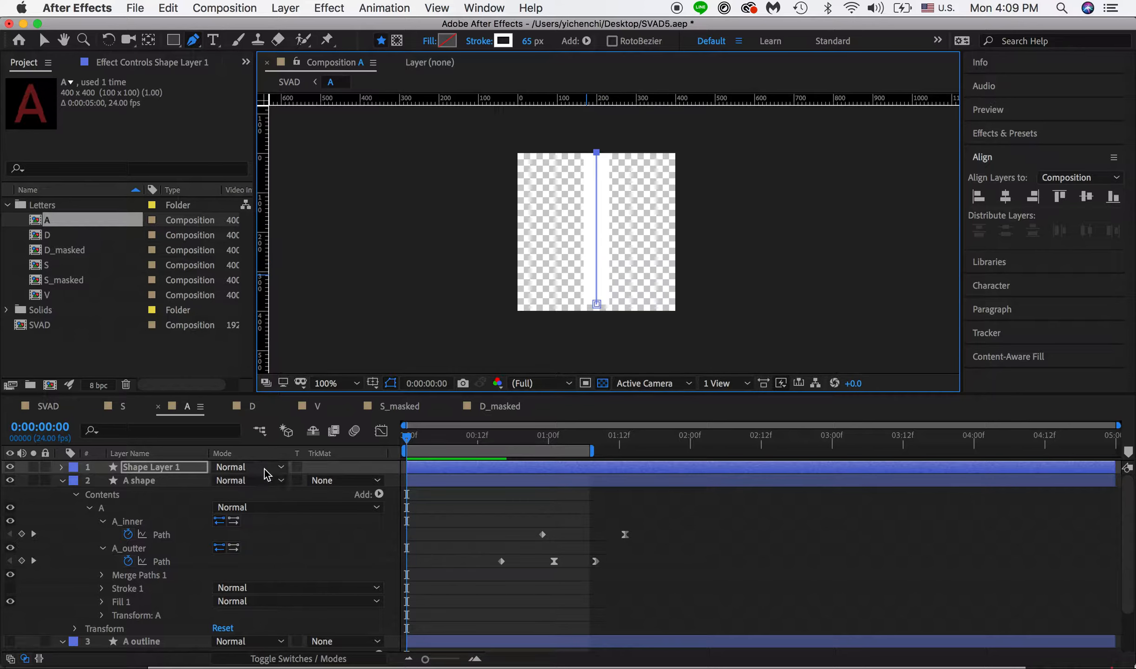
Step: Set the A shape layer's track matte to Alpha so that it uses Shape Layer 1 as its matte
left_click(282, 482)
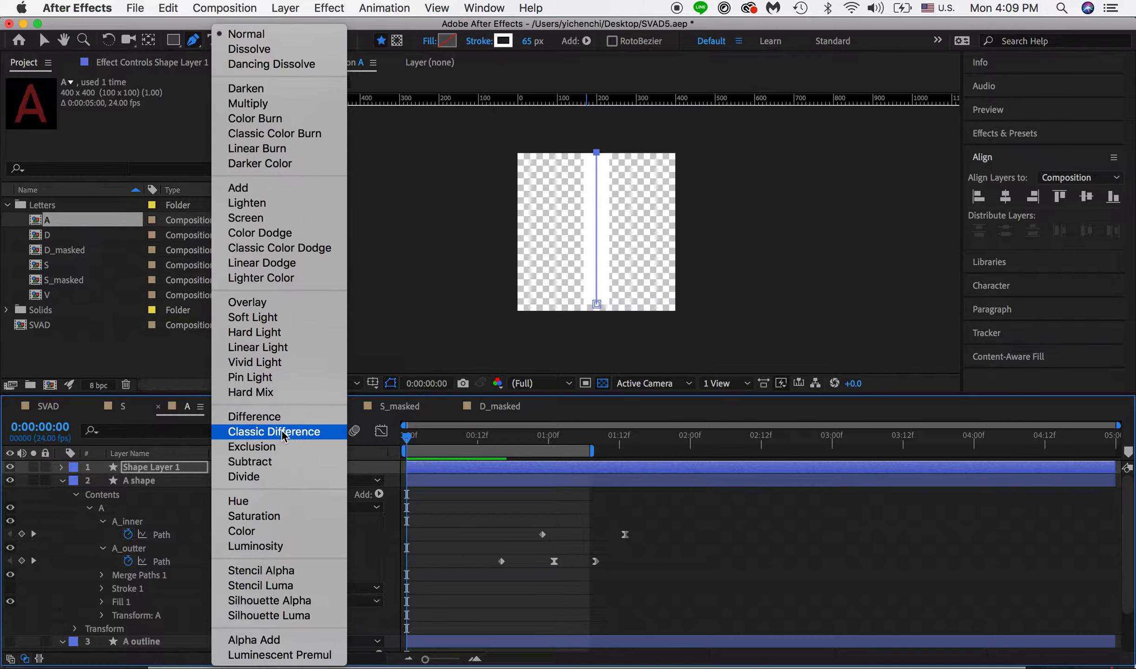
left_click(383, 548)
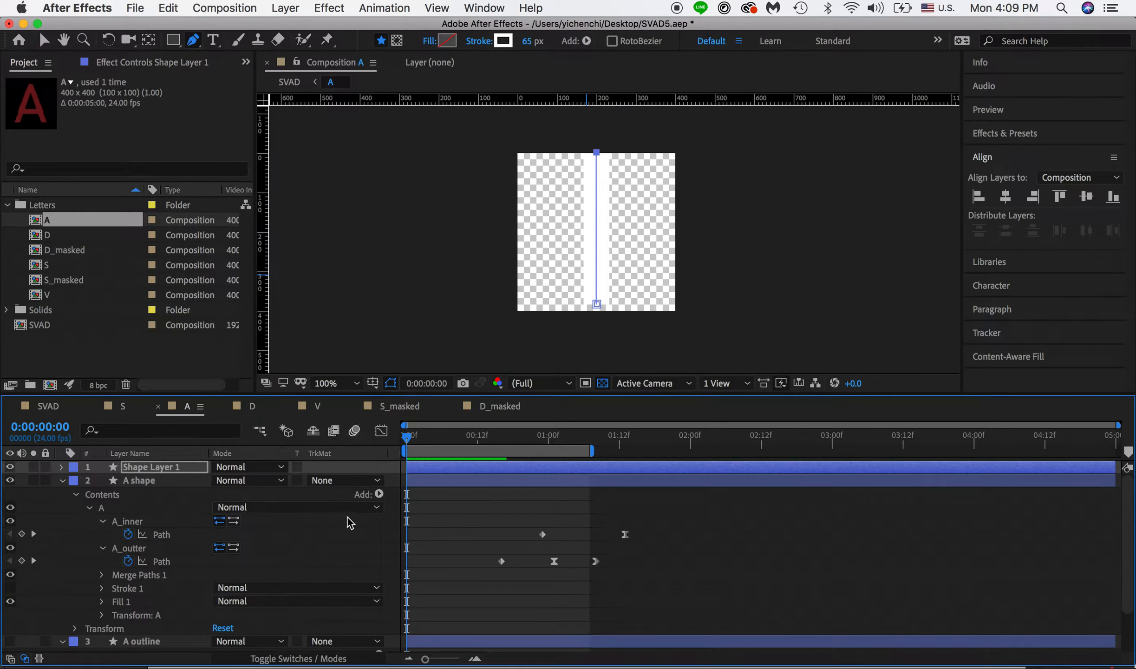
left_click(356, 482)
left_click(357, 528)
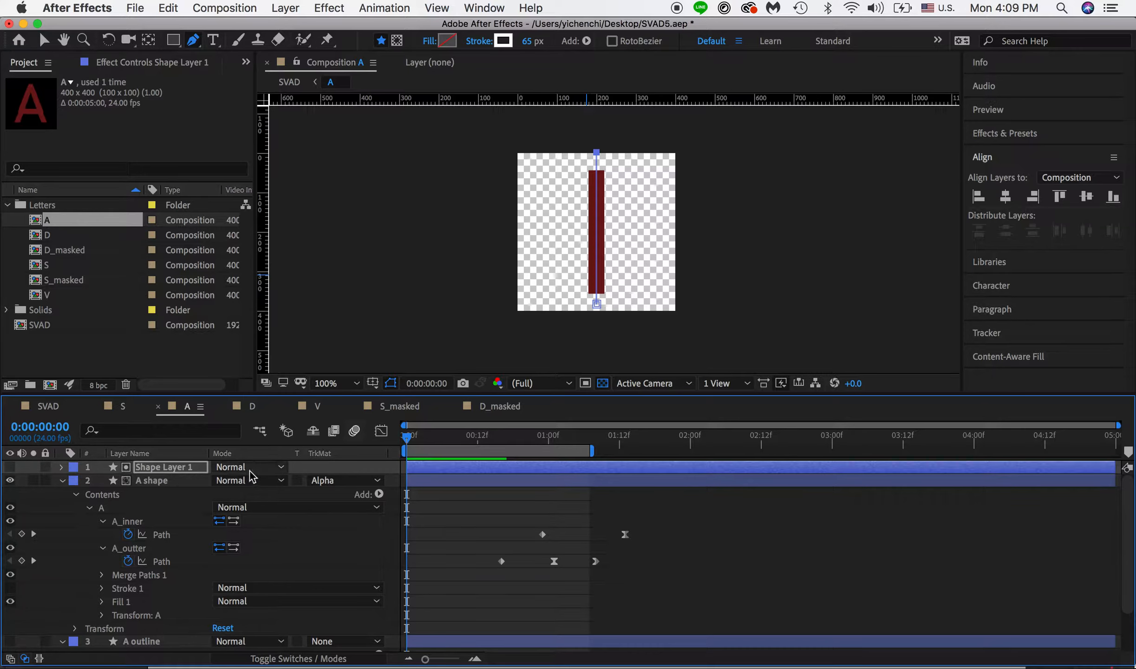
Step: Add a Trim Paths operation to the line in Shape Layer 1
left_click(60, 467)
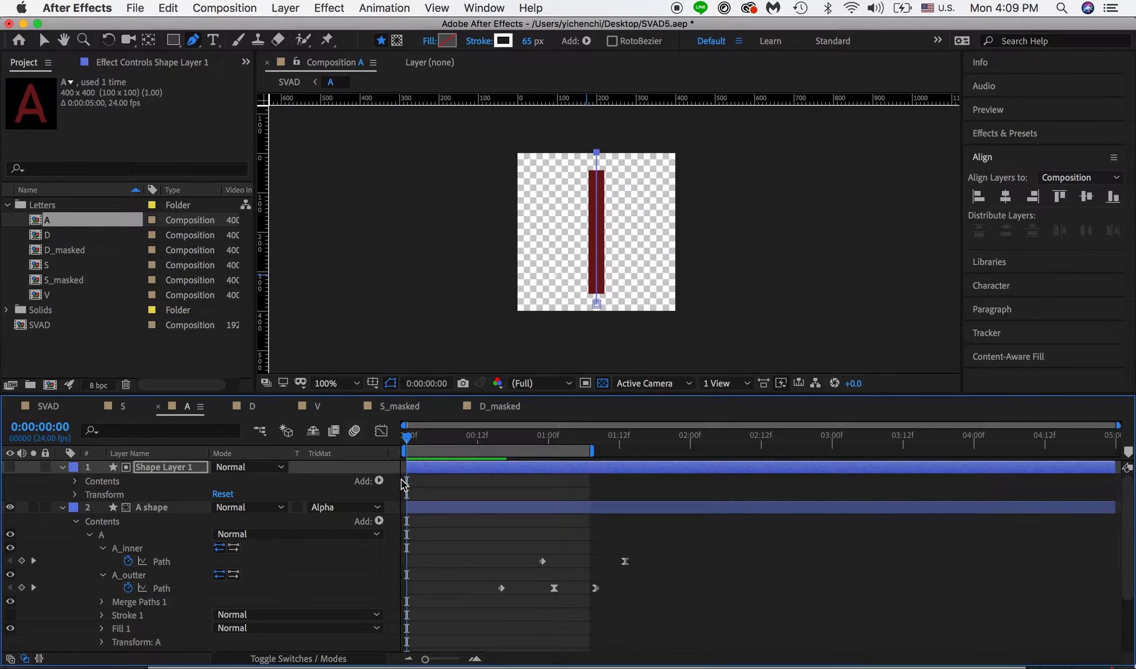
left_click(379, 480)
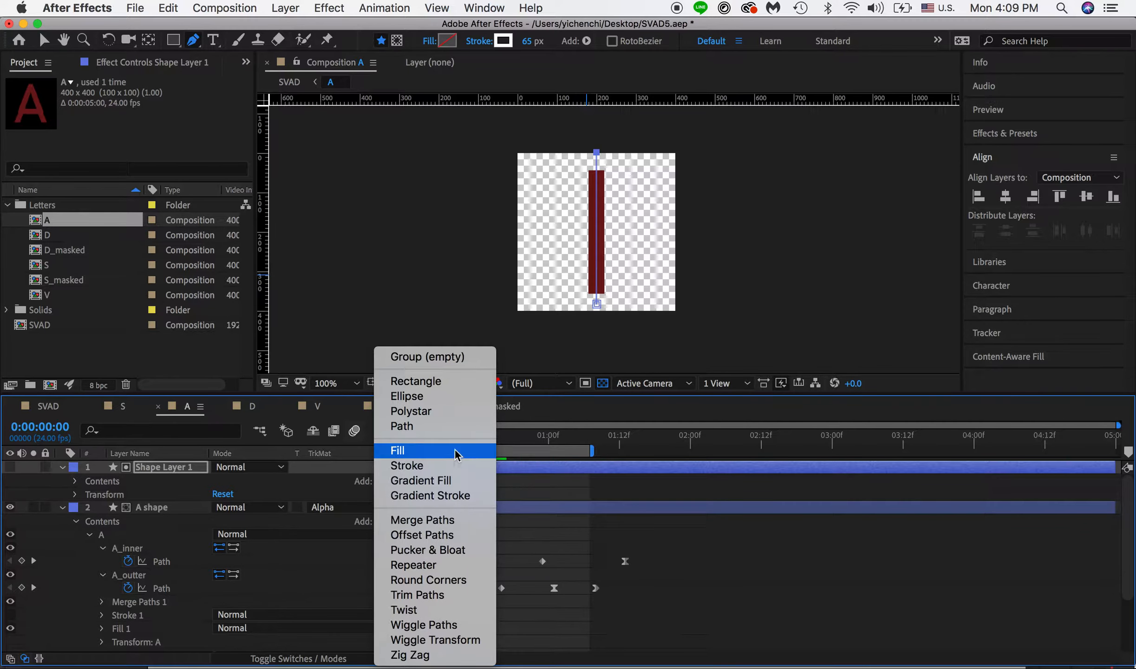
left_click(440, 597)
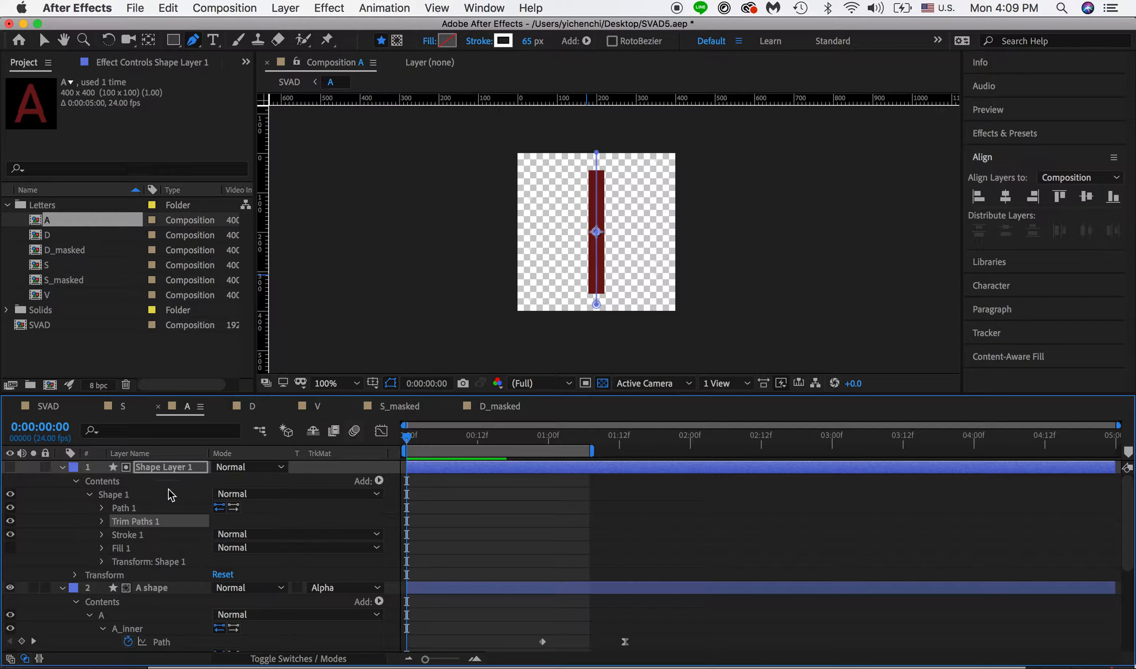
Step: Keyframe the Trim Paths End value from 0% at 0:00:00:00 to 100% at 0:00:00:14
left_click(101, 522)
mouse_move(218, 534)
left_mouse_down()
mouse_move(307, 534)
mouse_move(197, 533)
mouse_move(223, 547)
mouse_move(101, 546)
mouse_move(110, 550)
left_mouse_up()
left_click(128, 548)
left_click_drag(483, 437, 490, 436)
mouse_move(214, 549)
left_mouse_down()
mouse_move(394, 556)
mouse_move(449, 572)
left_mouse_up()
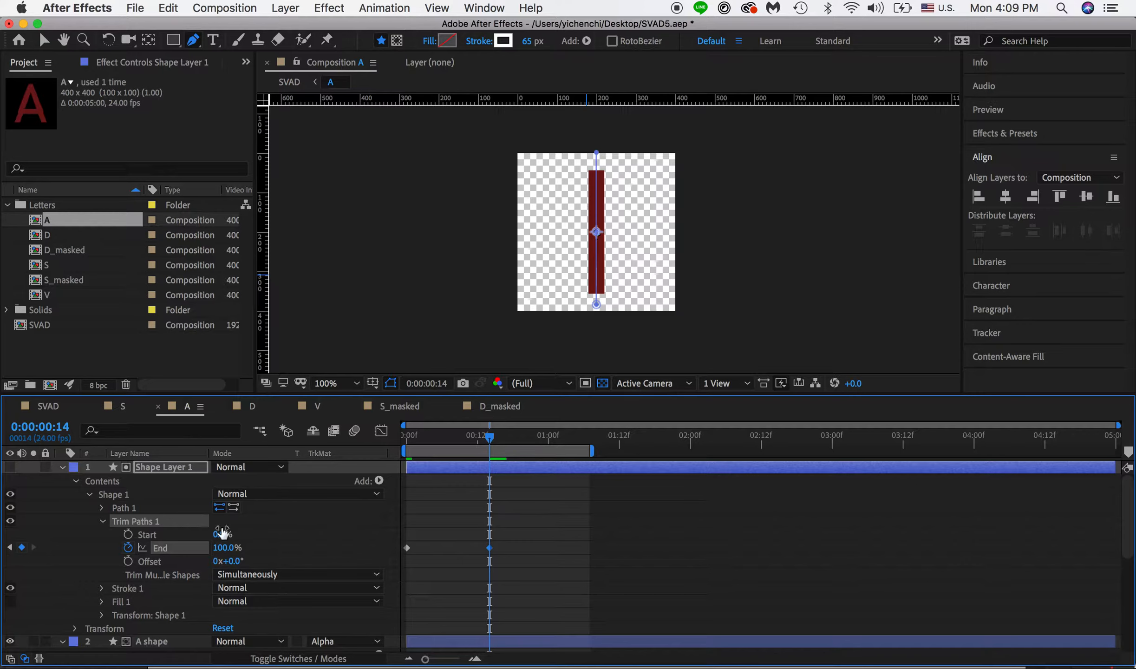
Step: Widen Shape Layer 1's stroke to 284 px so it covers the fully spread letter A, and recolour the stroke bright red
mouse_move(488, 445)
left_mouse_down()
mouse_move(404, 435)
mouse_move(602, 432)
mouse_move(439, 443)
mouse_move(590, 451)
mouse_move(561, 458)
left_mouse_up()
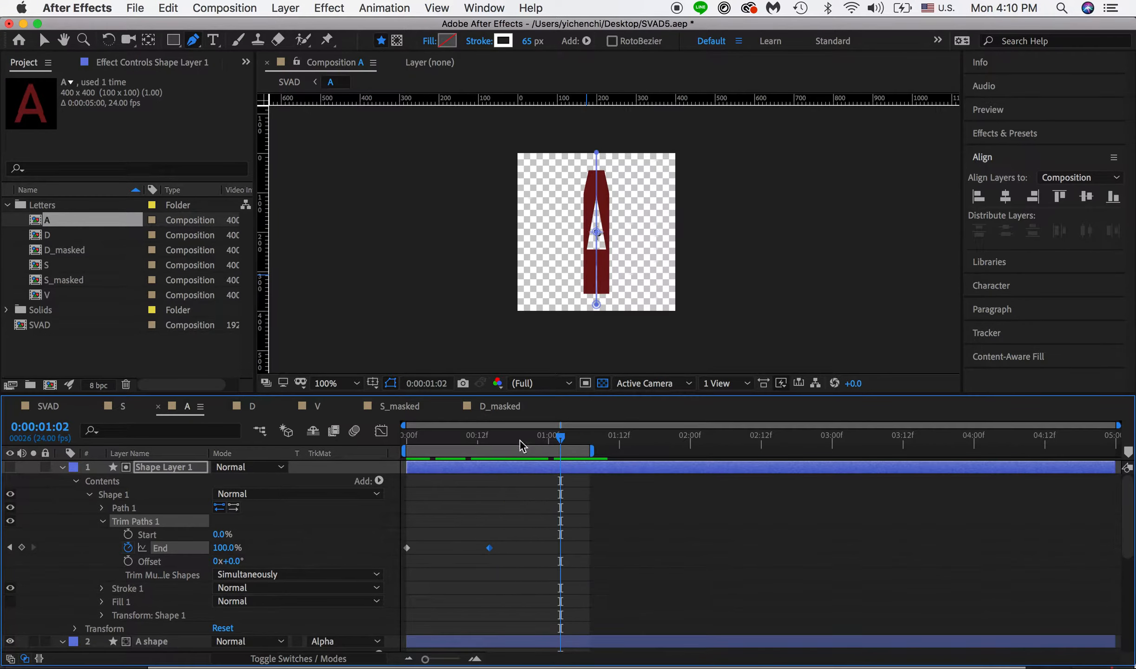
left_click(161, 469)
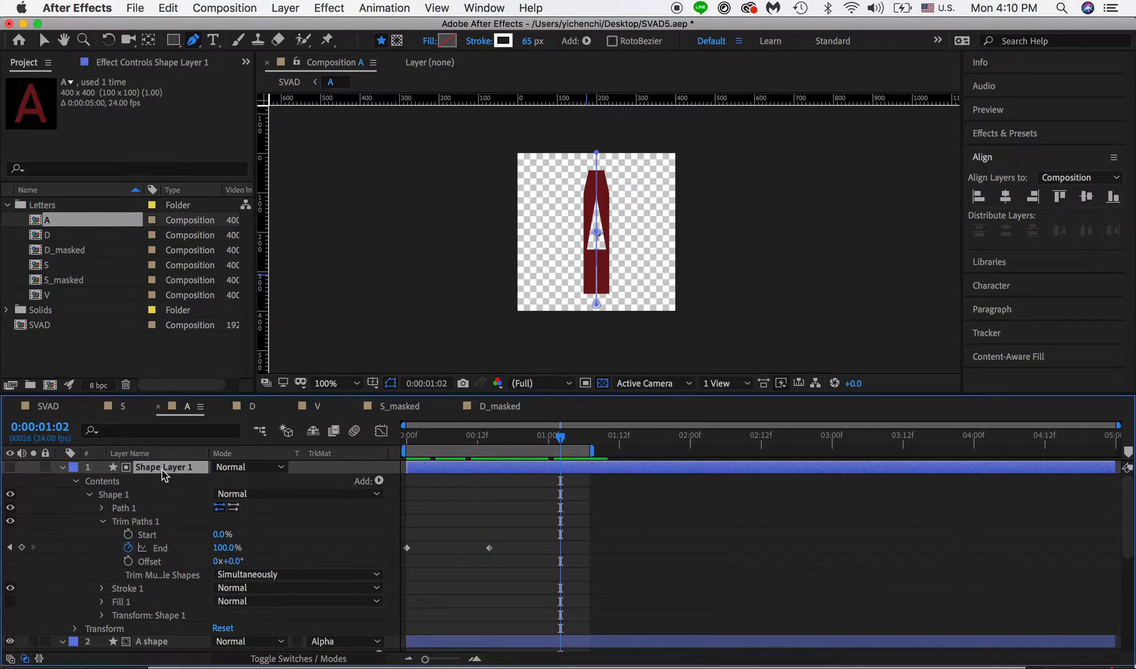
left_click_drag(532, 39, 729, 70)
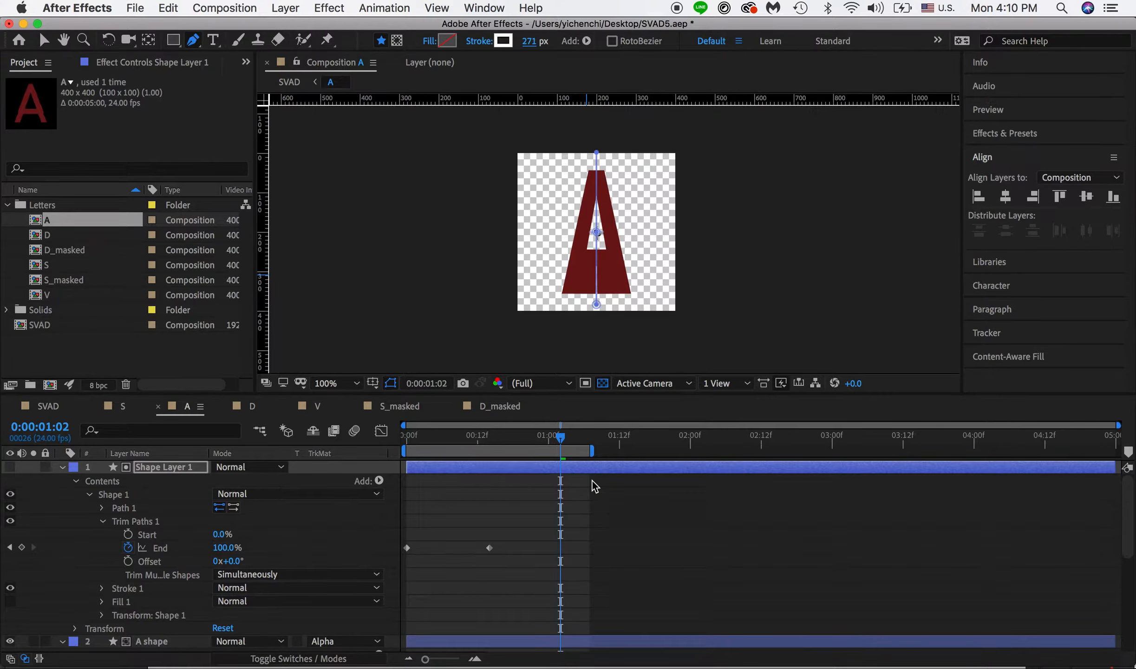
mouse_move(564, 437)
left_mouse_down()
mouse_move(598, 438)
mouse_move(411, 439)
mouse_move(479, 458)
mouse_move(613, 453)
left_mouse_up()
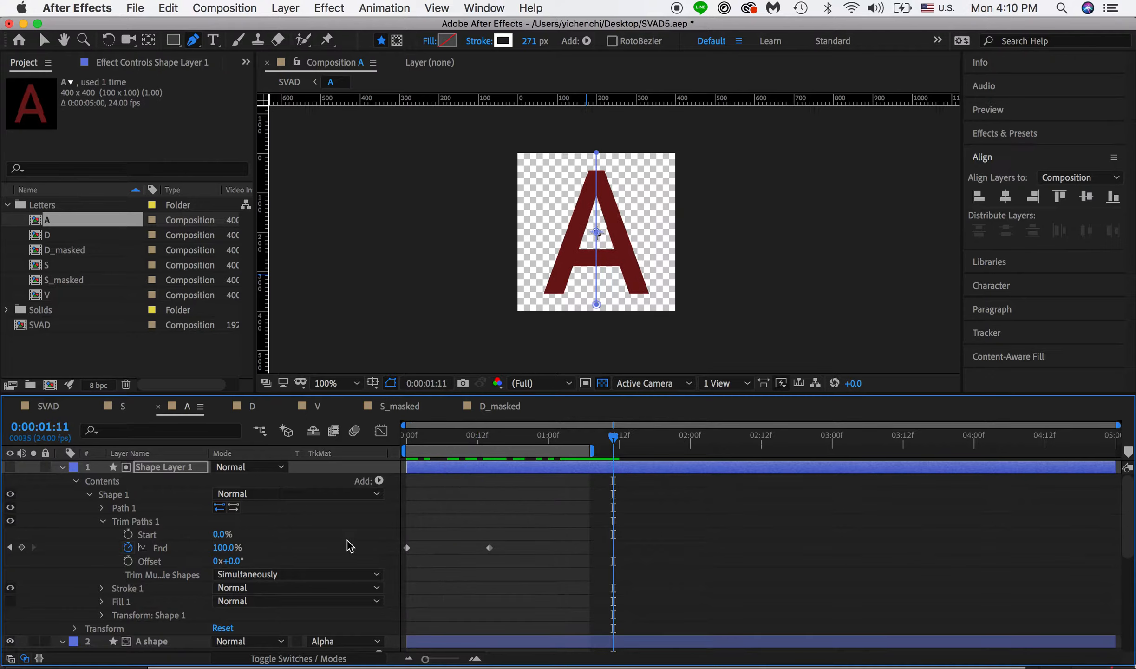
left_click(11, 466)
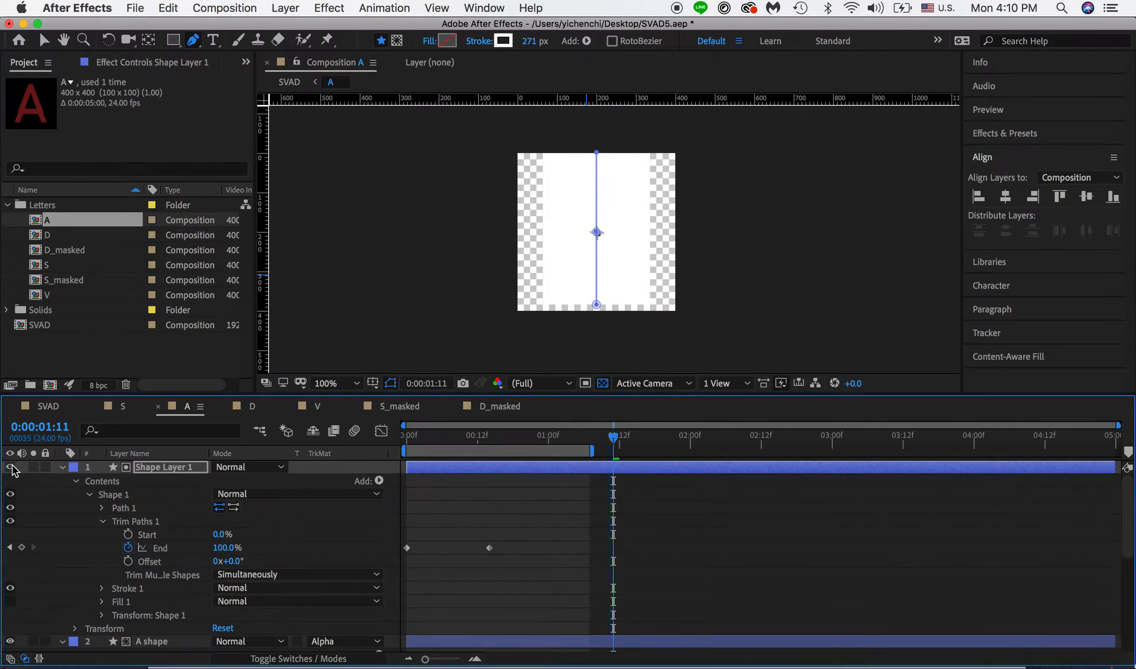
mouse_move(531, 41)
left_mouse_down()
mouse_move(549, 41)
mouse_move(526, 51)
left_mouse_up()
left_click(509, 42)
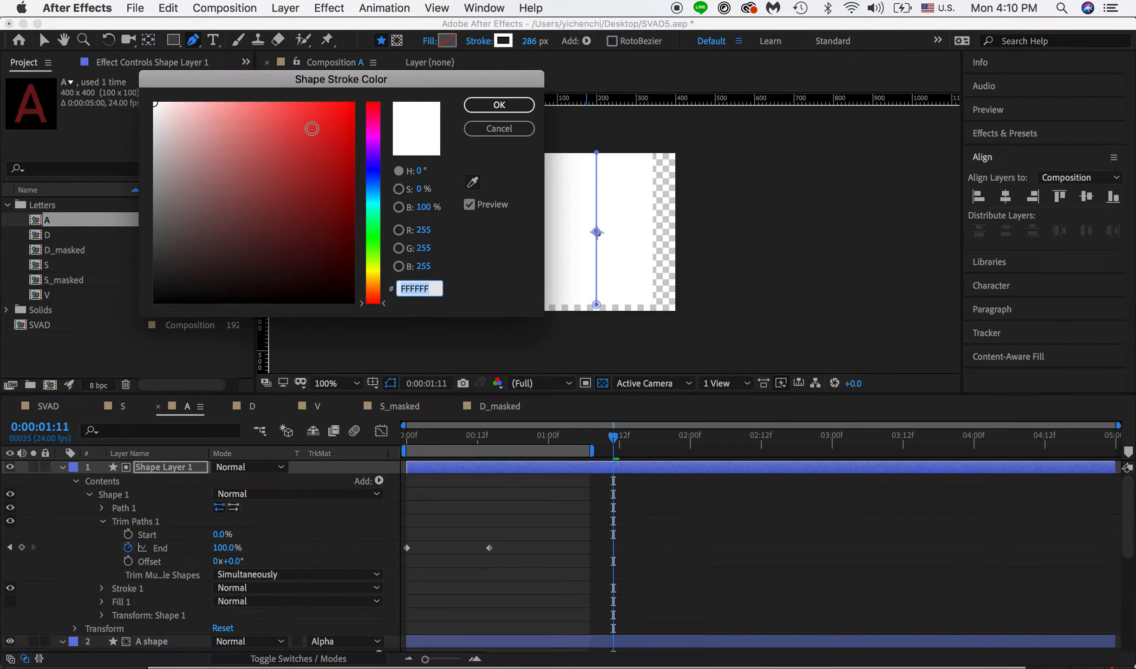
left_click(311, 128)
left_click(498, 105)
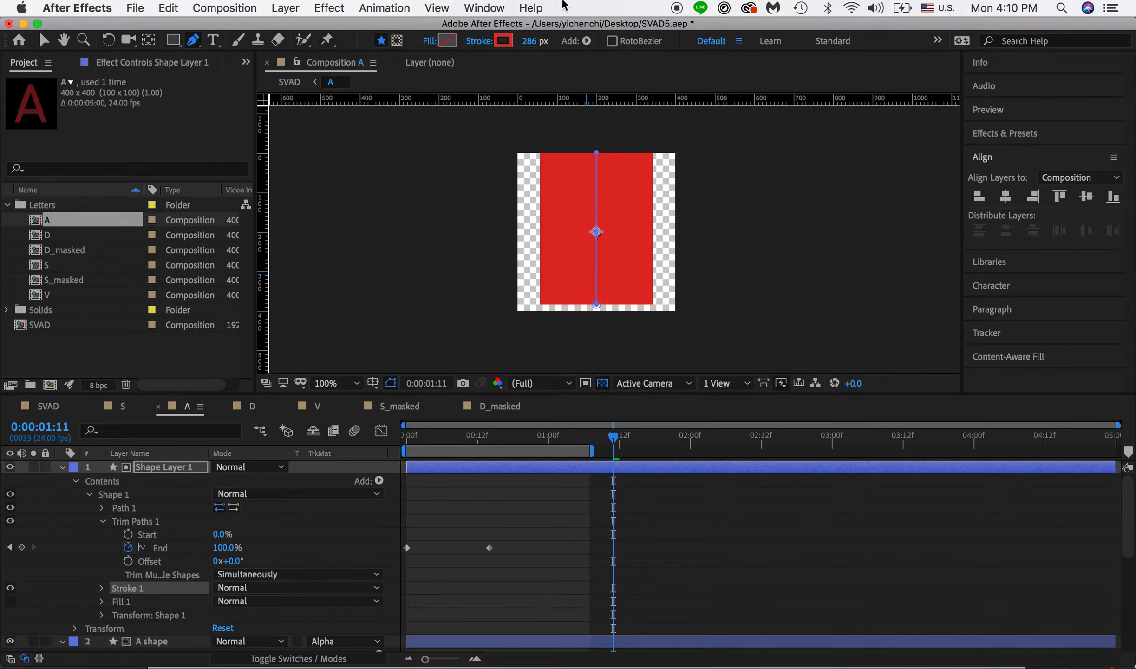
left_click_drag(535, 41, 525, 51)
Step: Toggle Shape Layer 1's visibility to compare the matte's coverage with the letter, leaving the matte layer hidden
left_click(10, 467)
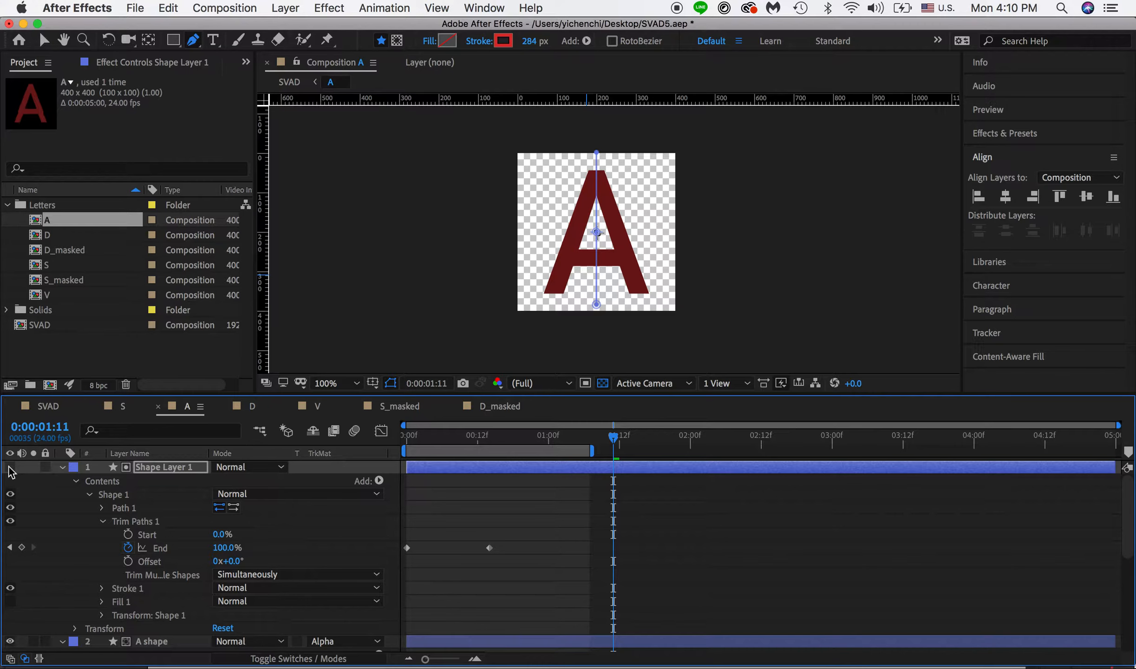
left_click(10, 468)
left_click(10, 467)
left_click(9, 467)
left_click(10, 467)
Step: Extend the work area to end at about 0:00:01:17 and preview the masked letter reveal
key("space")
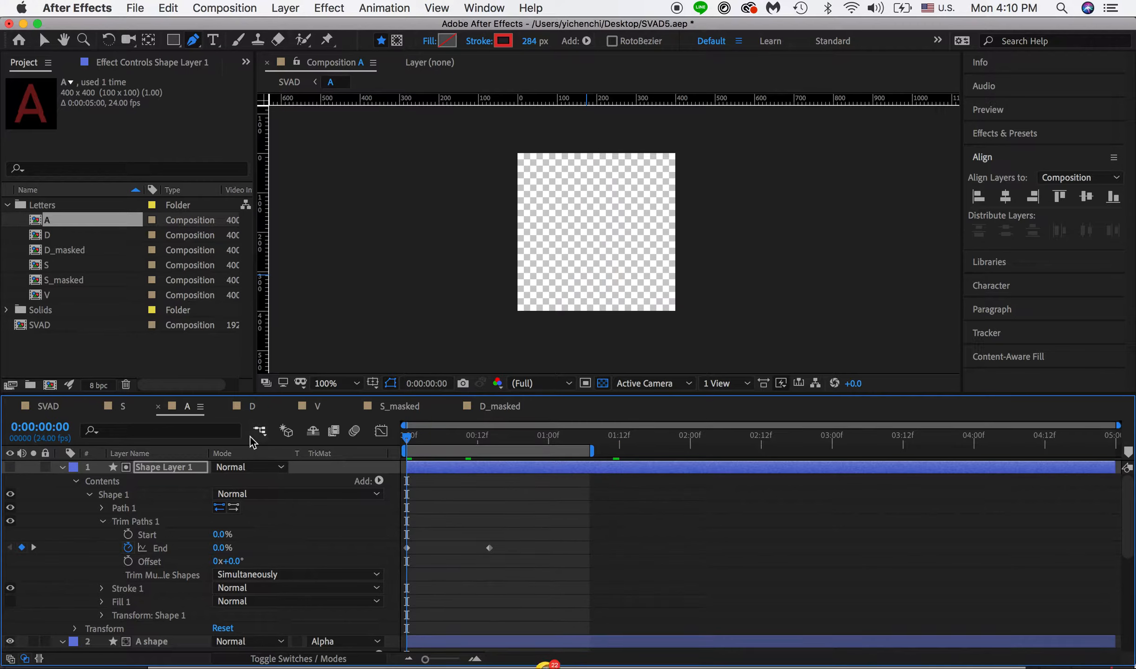
left_click(464, 442)
left_click_drag(592, 450, 651, 451)
key("space")
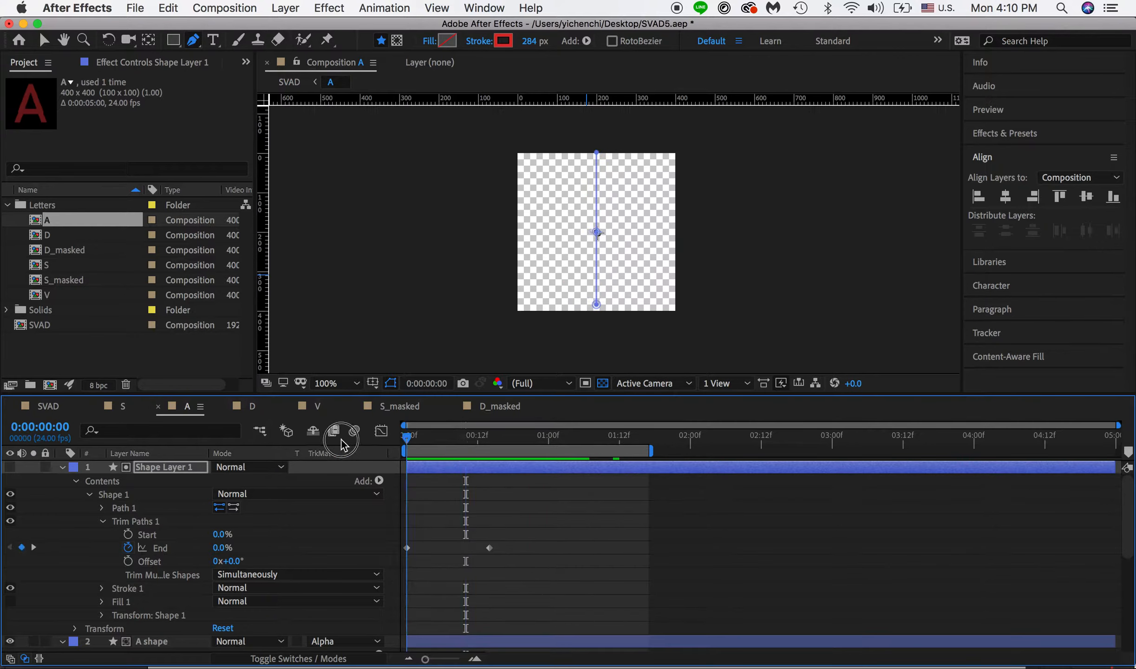
Step: Apply Easy Ease to both Trim Paths End keyframes of Shape Layer 1
left_click(449, 439)
left_click(519, 564)
left_click_drag(518, 564, 394, 529)
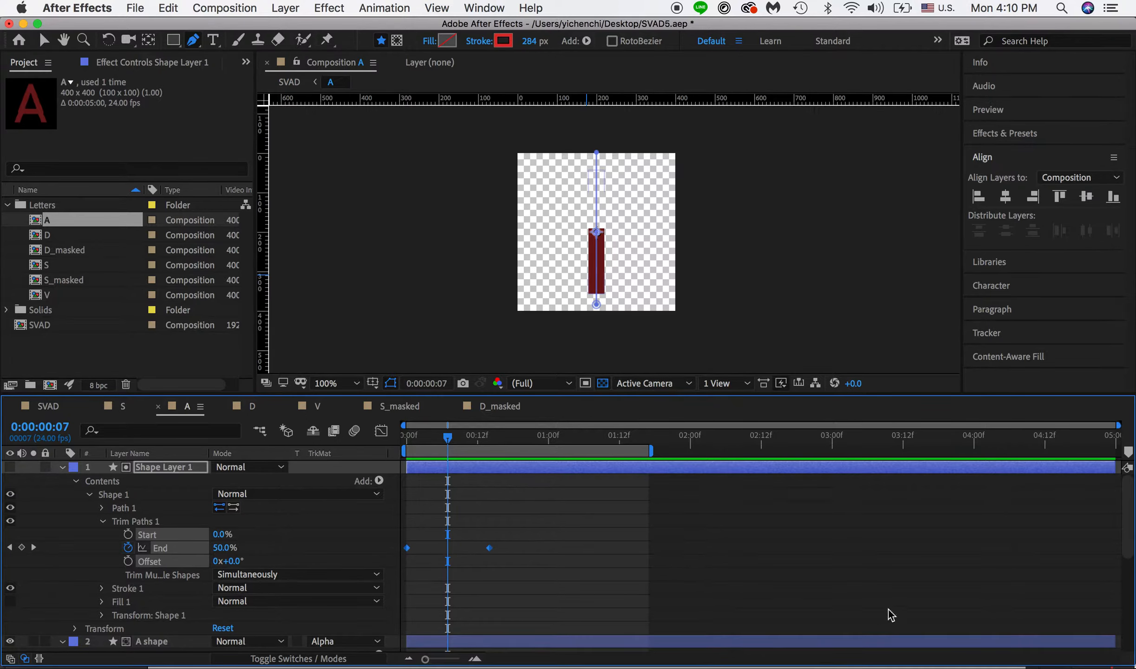
right_click(488, 552)
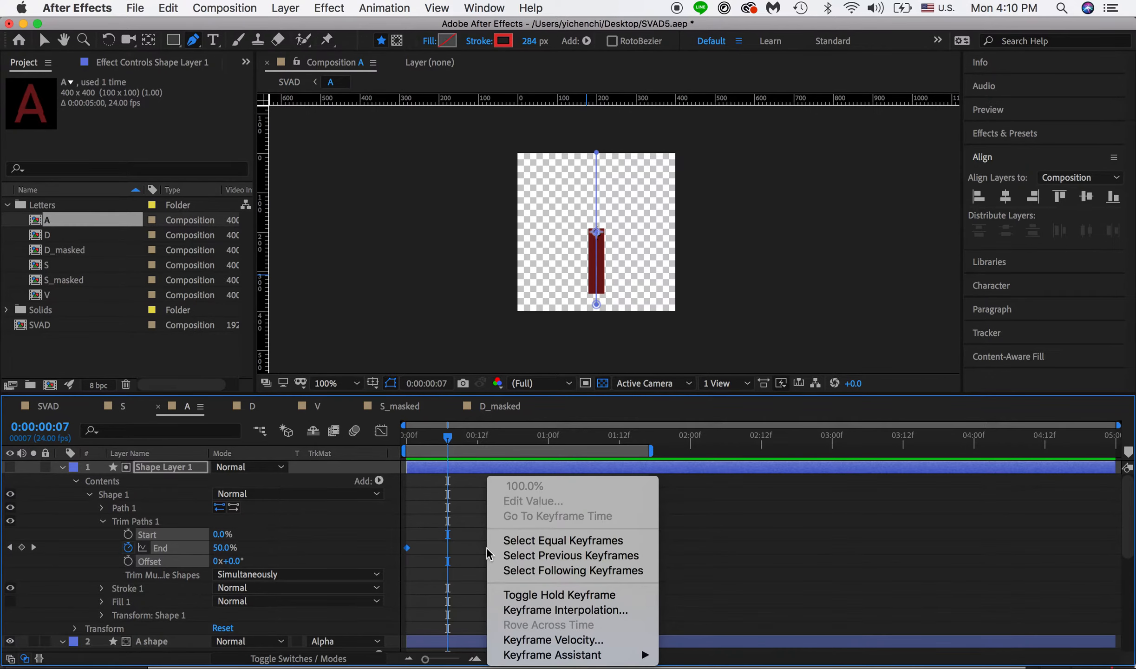
mouse_move(557, 655)
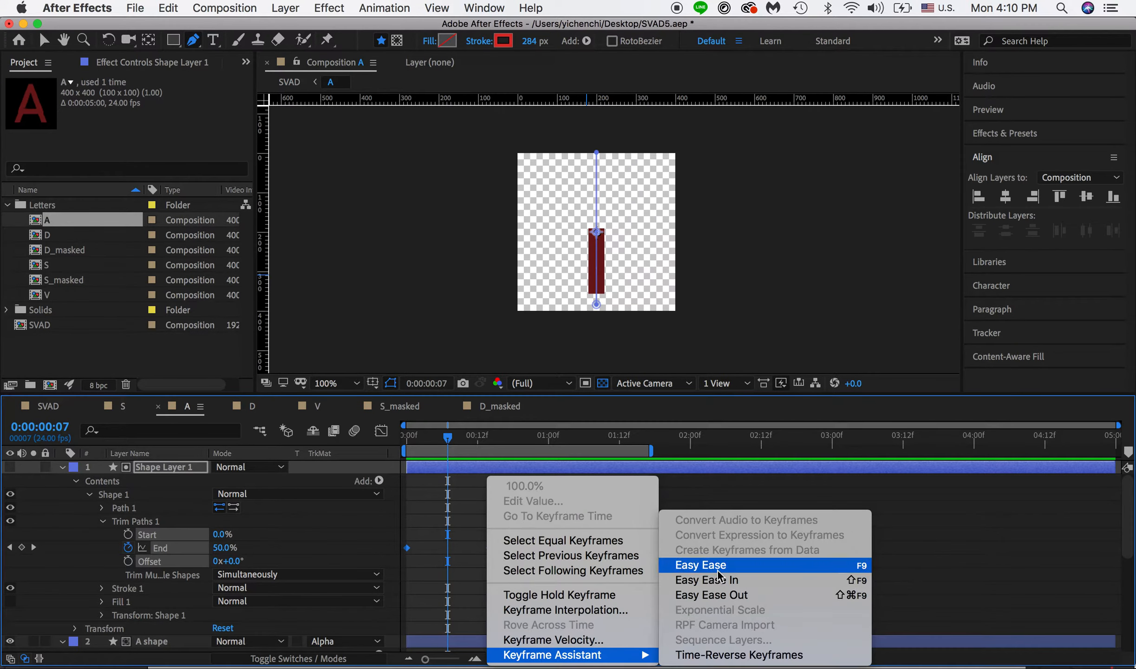
left_click(702, 565)
Step: In the value graph, stretch the incoming ease handle of the 100% End keyframe back to about 0:00:00:03
left_click(382, 442)
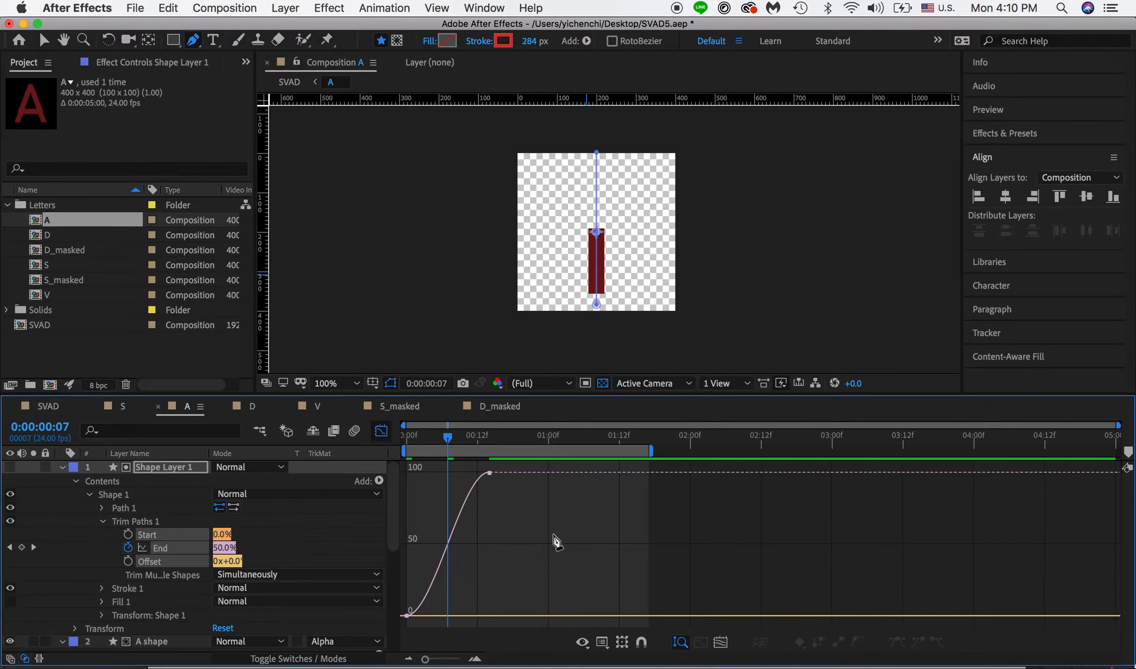
left_click(489, 475)
key("super+z")
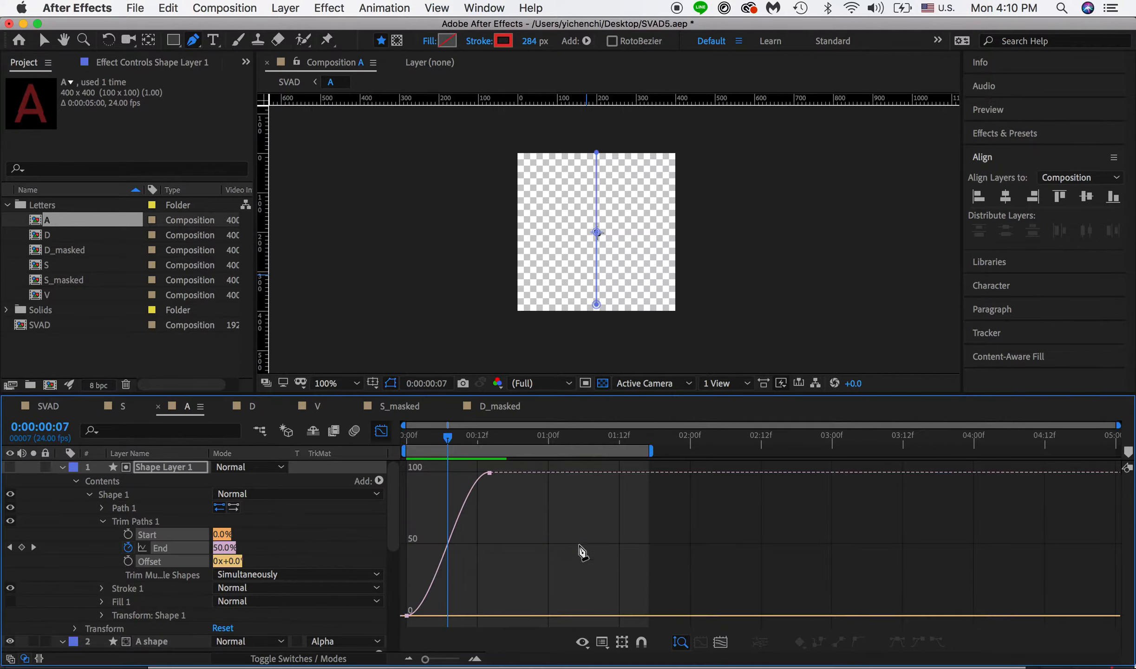
left_click(42, 38)
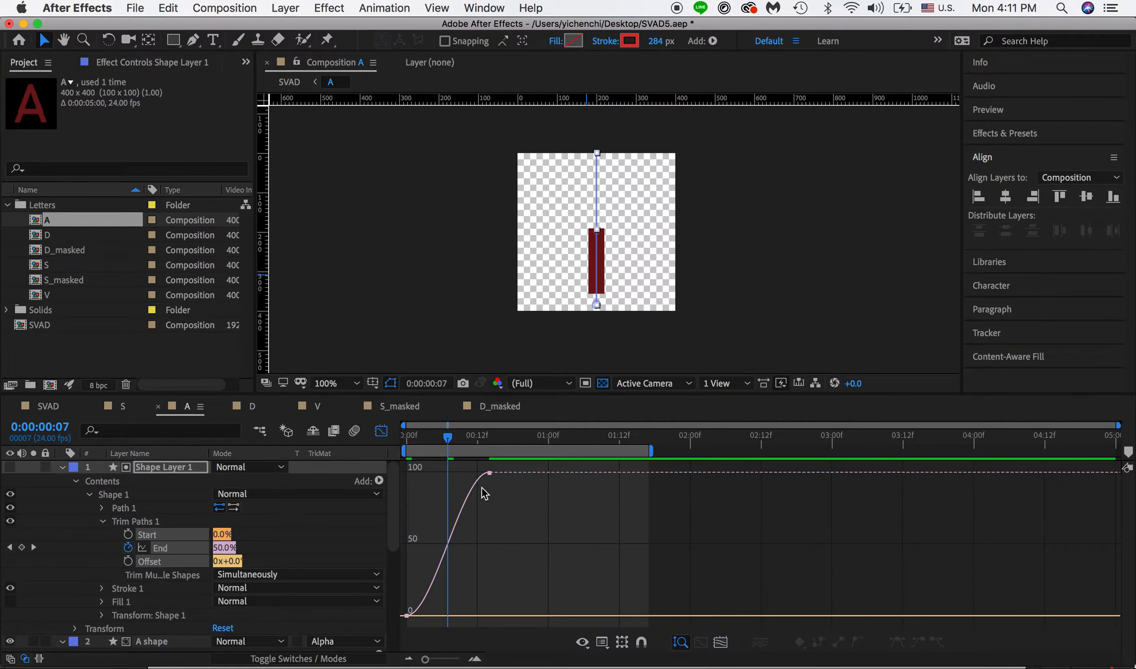
left_click(490, 473)
left_click_drag(461, 474, 422, 473)
Step: Preview the eased reveal from the start and scrub through its first frames
left_click_drag(503, 437, 351, 437)
key("space")
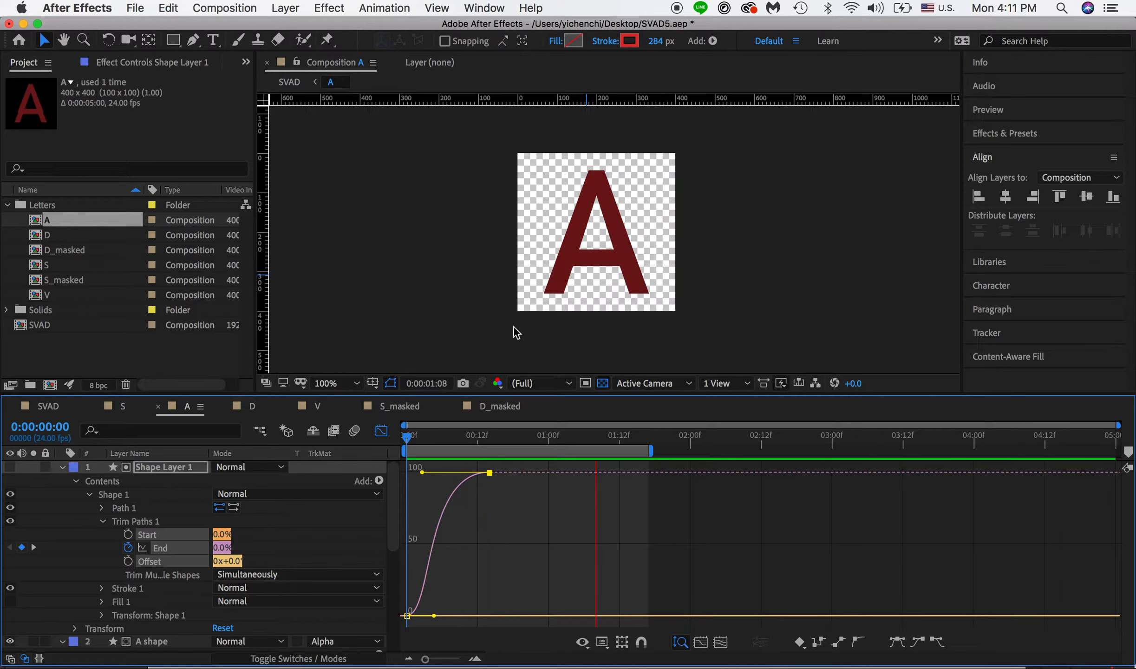
left_click(437, 436)
left_click_drag(436, 439, 424, 439)
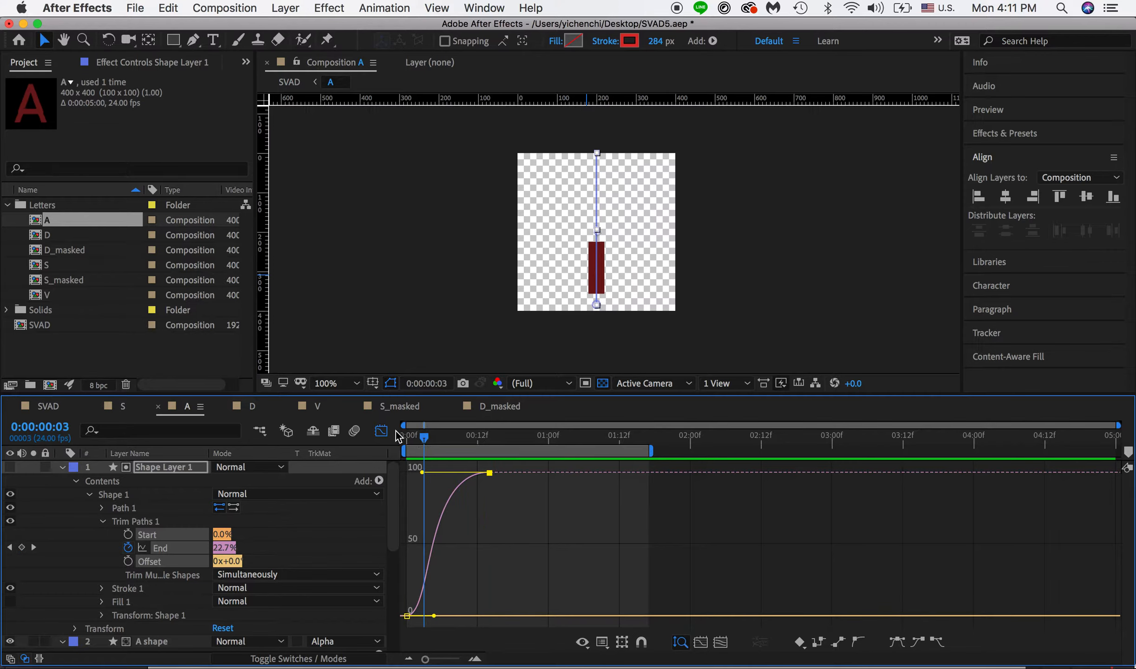
Step: Close the graph view, collapse the Shape Layer 1 and A shape layers, and preview the animation, stopping at 0:00:00:12
left_click(381, 431)
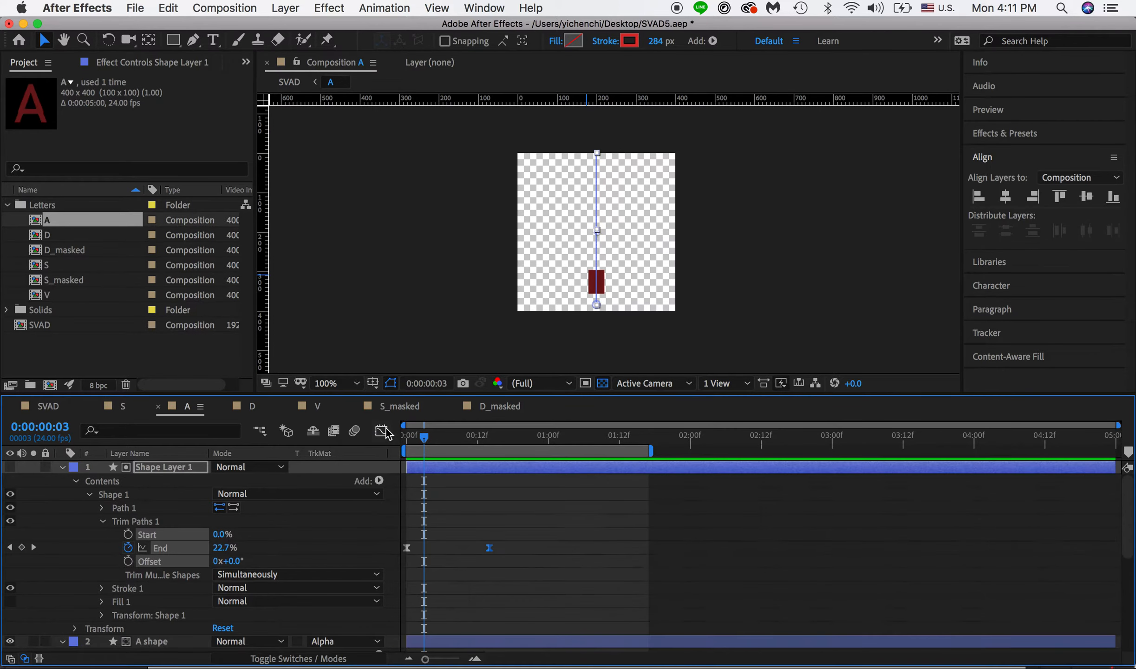
left_click(62, 467)
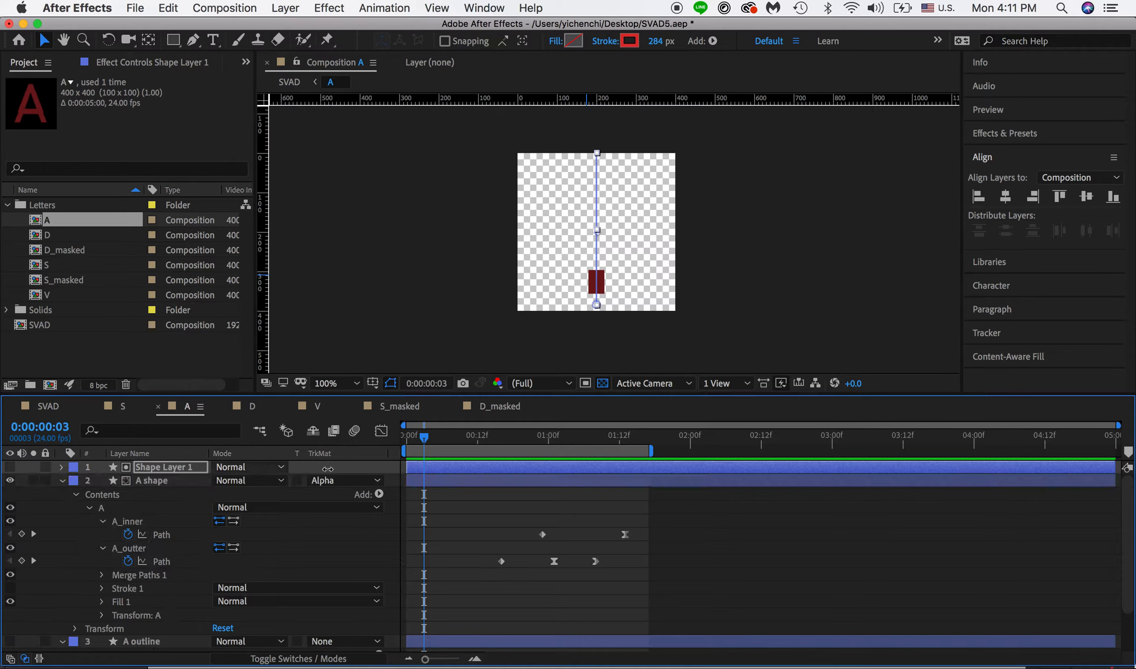
left_click(63, 481)
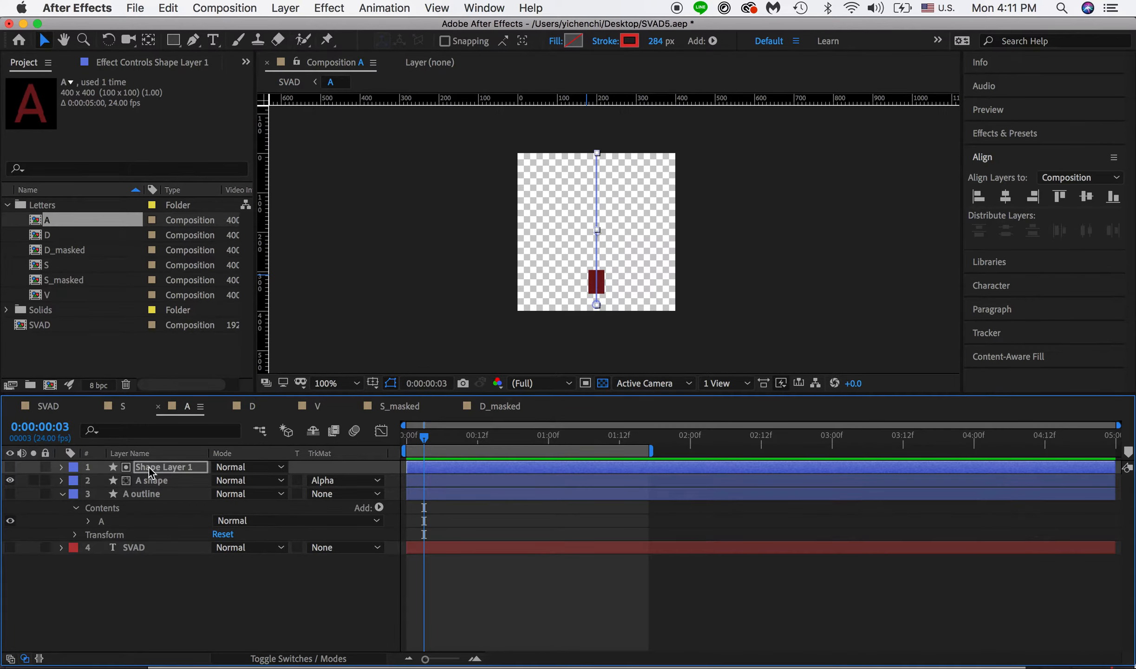
key("space")
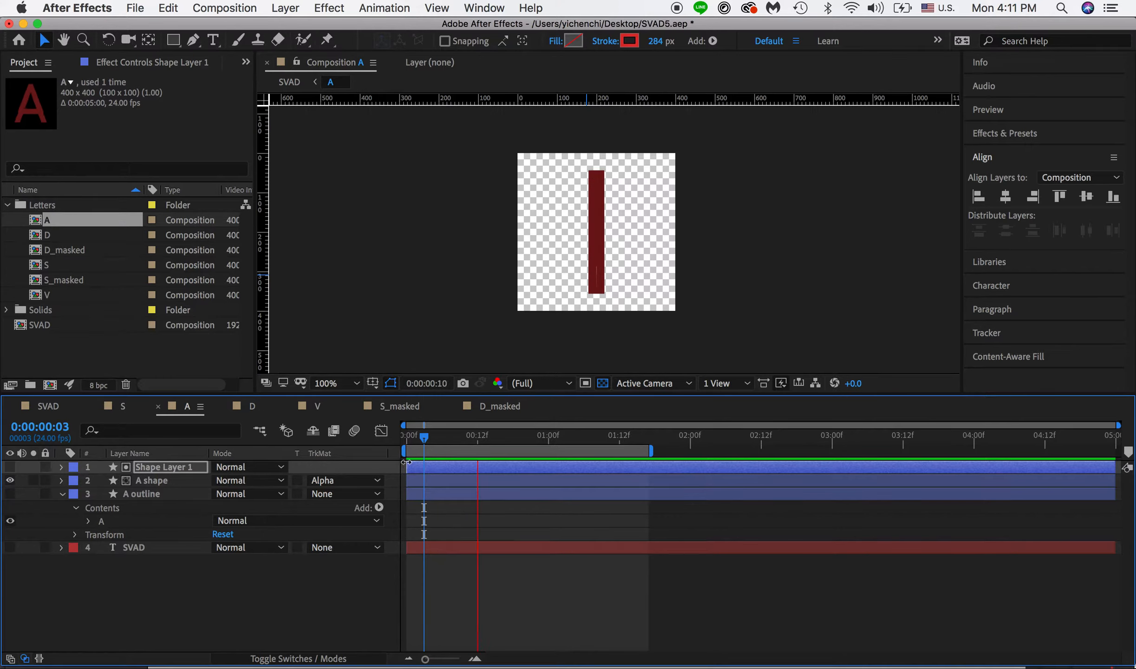
left_click_drag(490, 443, 478, 441)
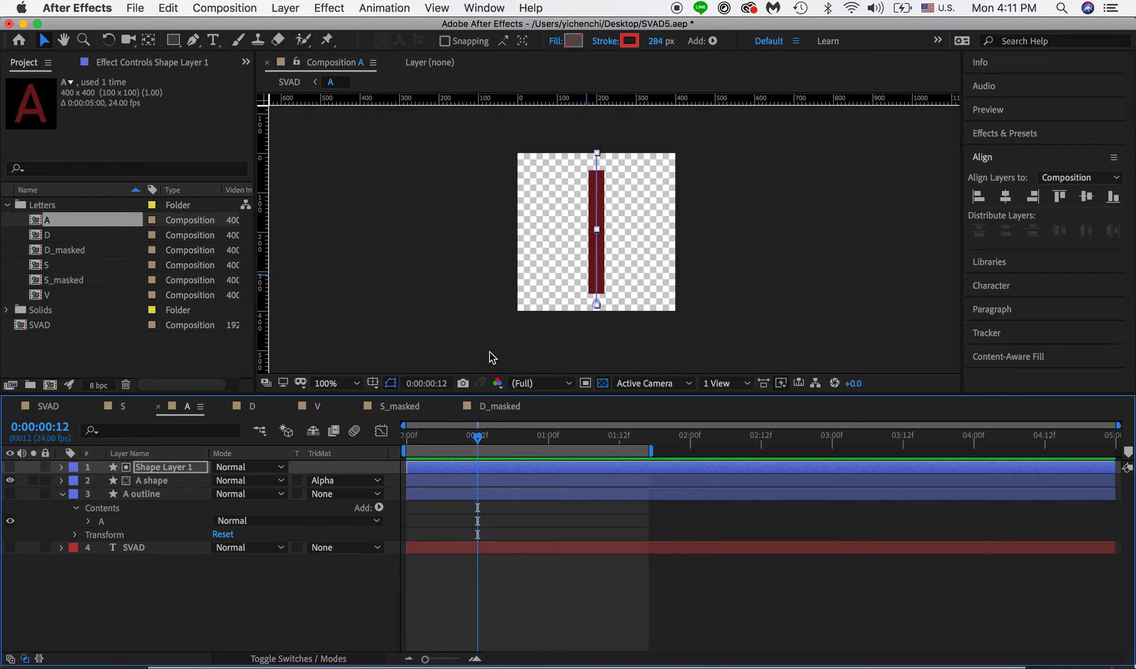
left_click(156, 496, "shift")
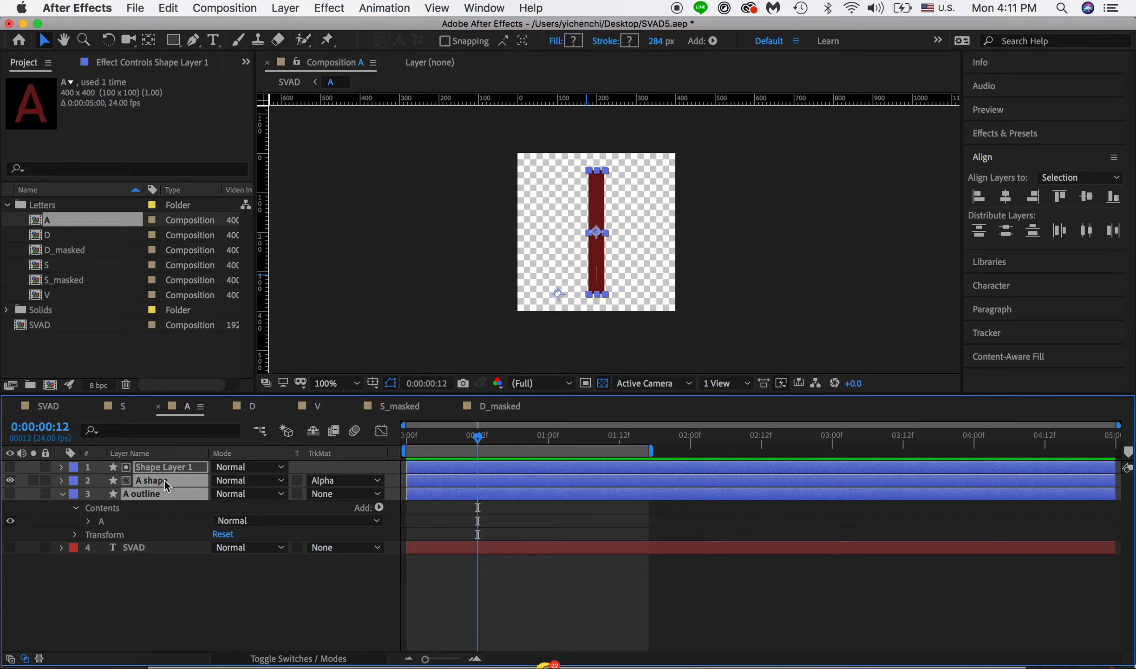
left_click(145, 546, "shift")
right_click(168, 492)
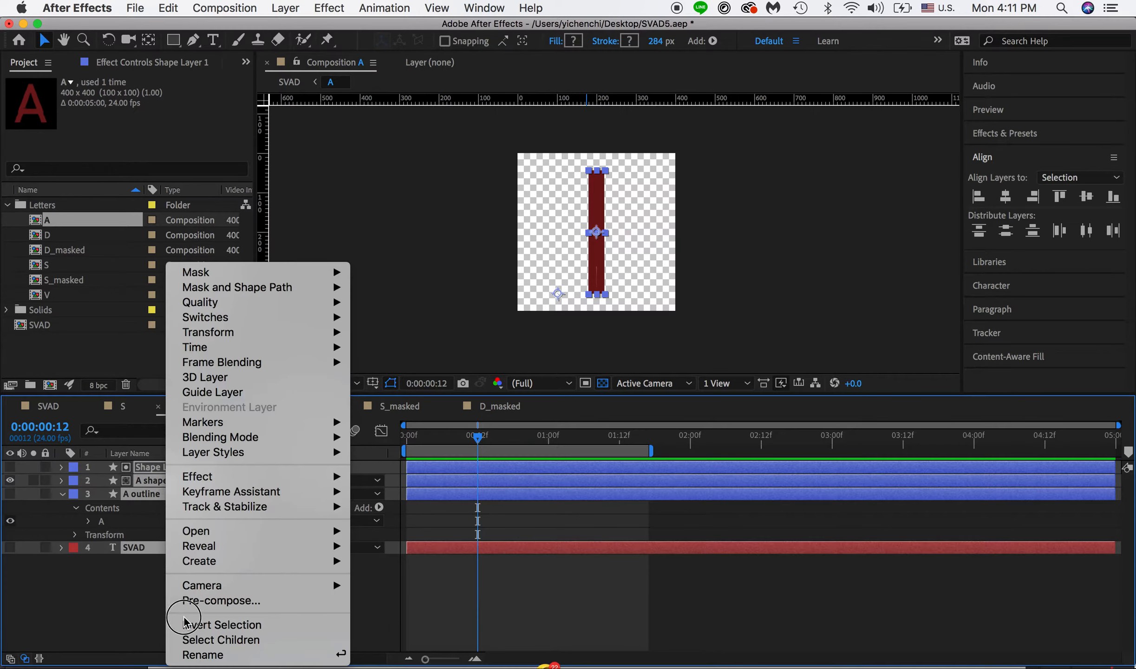
left_click(144, 616)
Step: Delete the SVAD text layer from composition A
left_click(12, 556)
left_click(10, 548)
left_click(130, 546)
key("Delete")
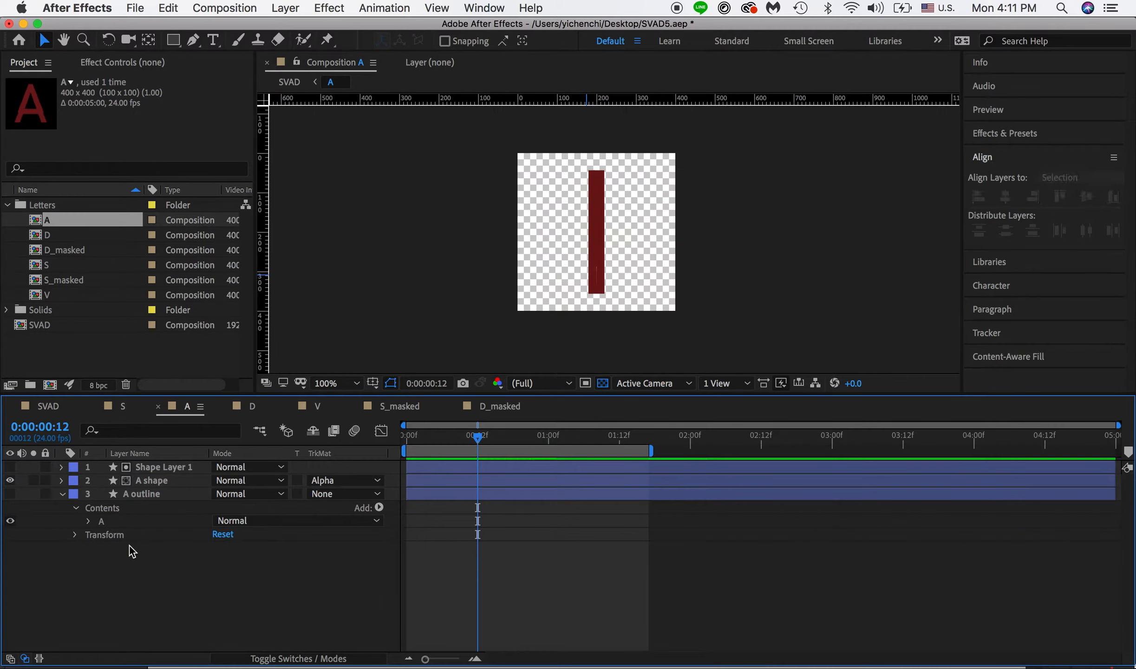
Step: Pre-compose Shape Layer 1, A shape and A outline into a new composition named A_animated
left_click(147, 465)
left_click(142, 498, "shift")
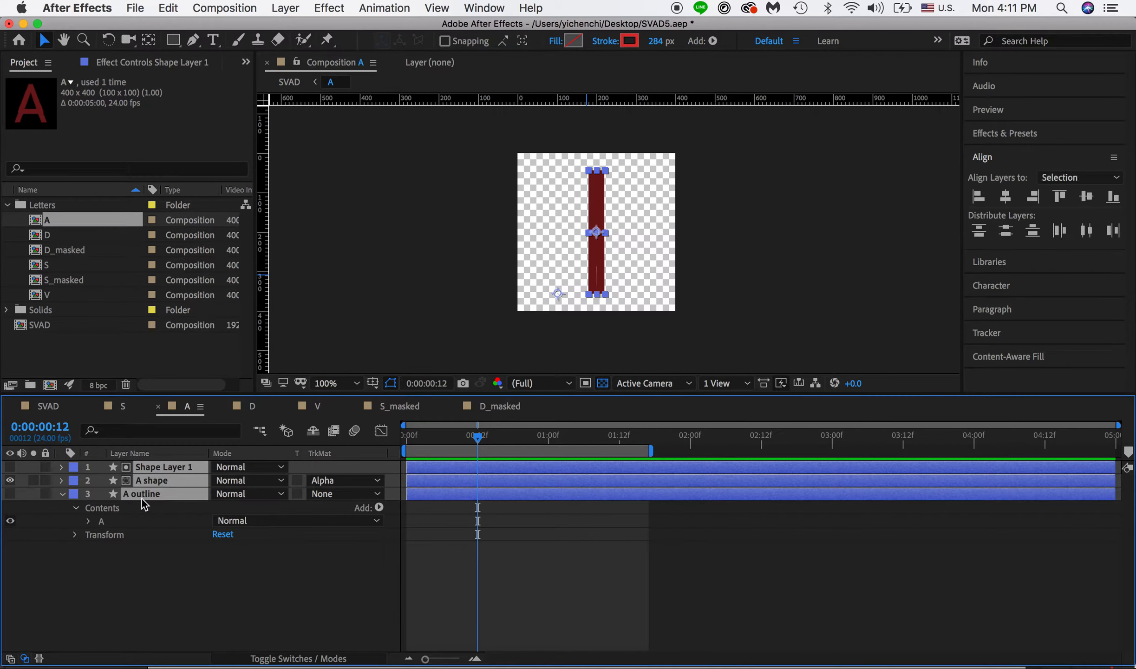
right_click(143, 499)
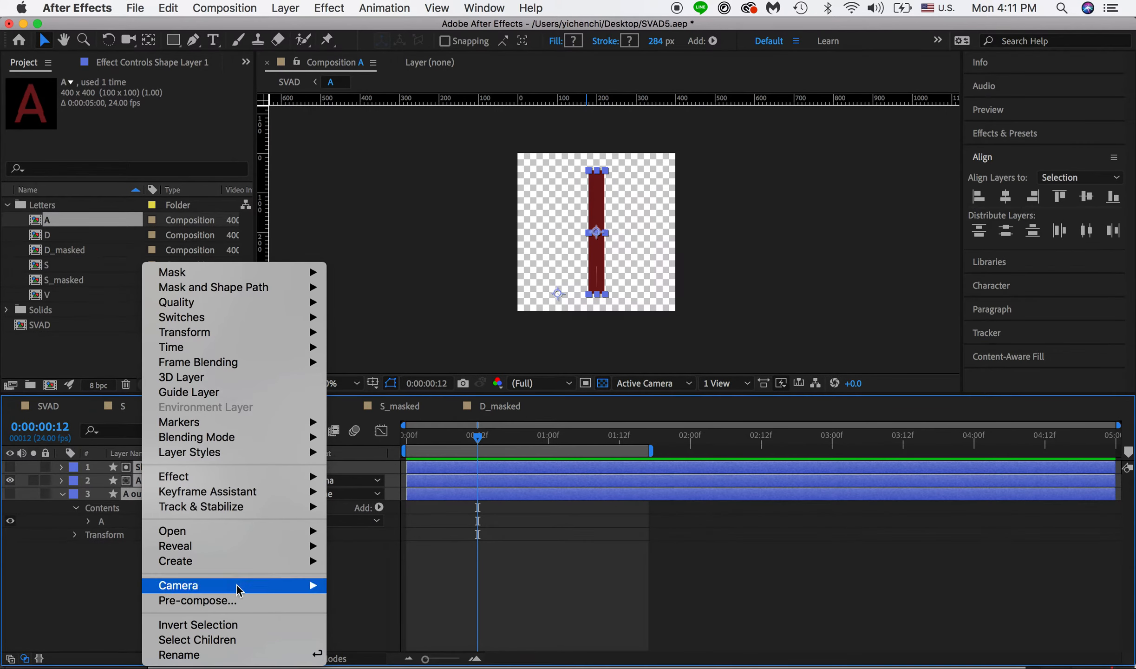
left_click(234, 601)
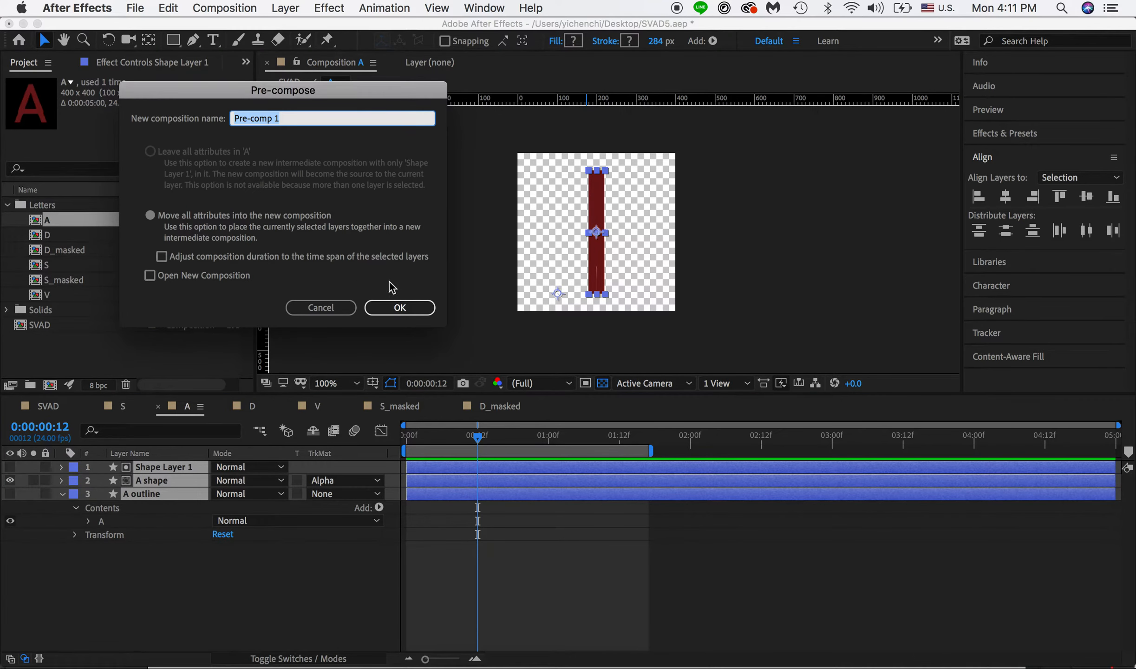
type("A_animated")
key("Return")
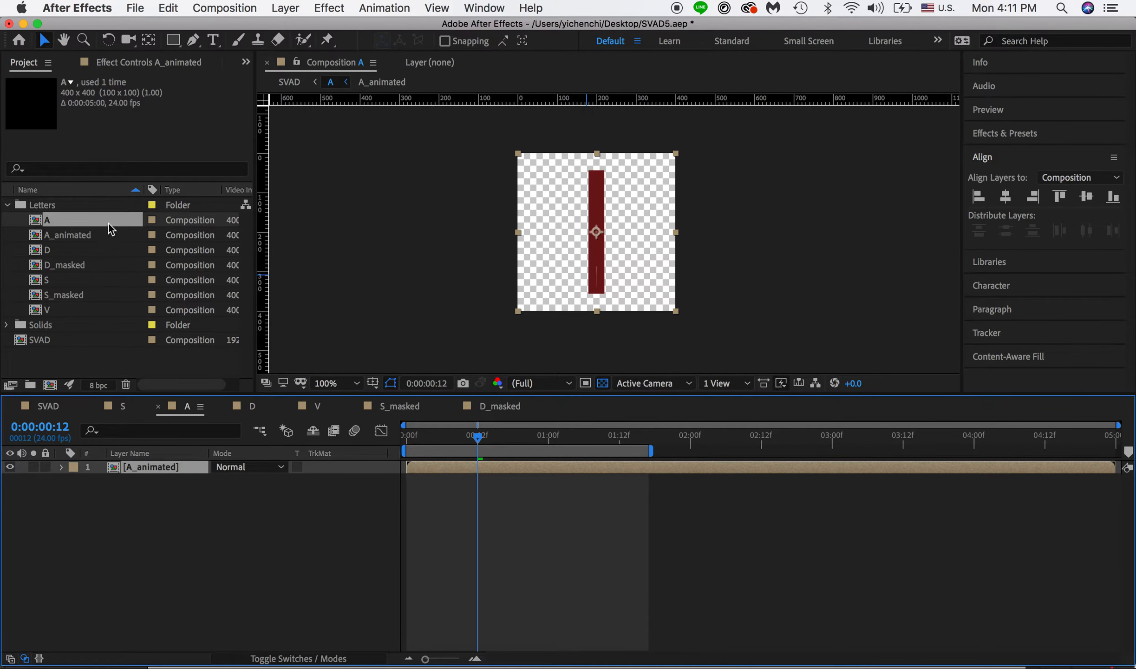
Step: Duplicate the A_animated layer twice and stagger the copies to start at about 0:00:00:04 and 0:00:00:10
left_click(88, 238)
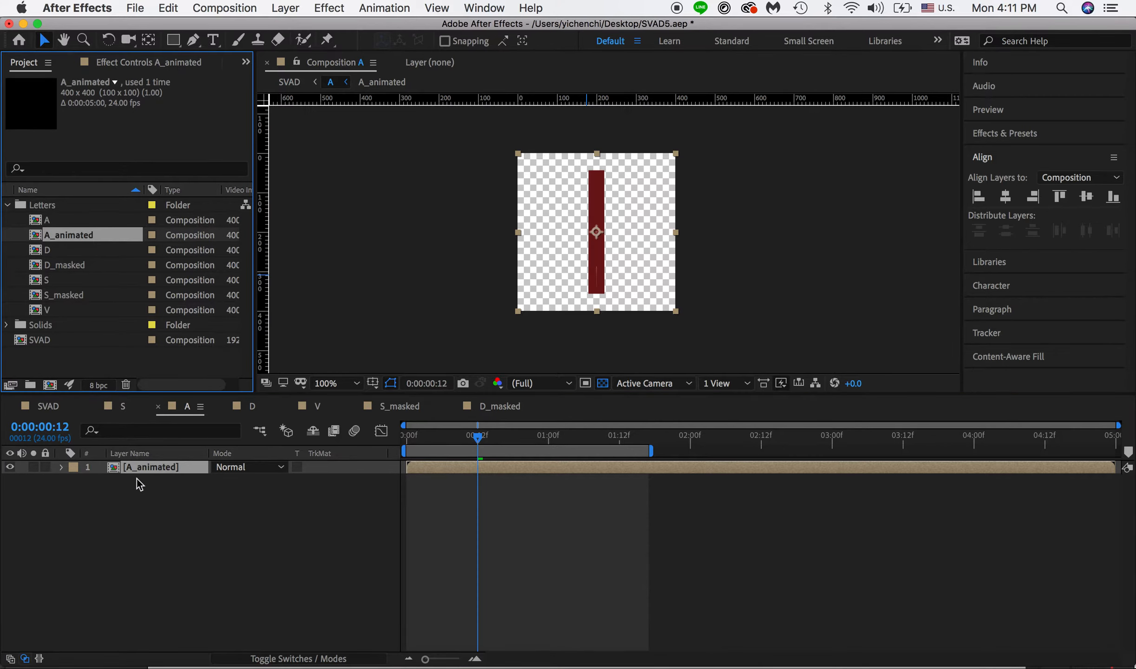
left_click(153, 468)
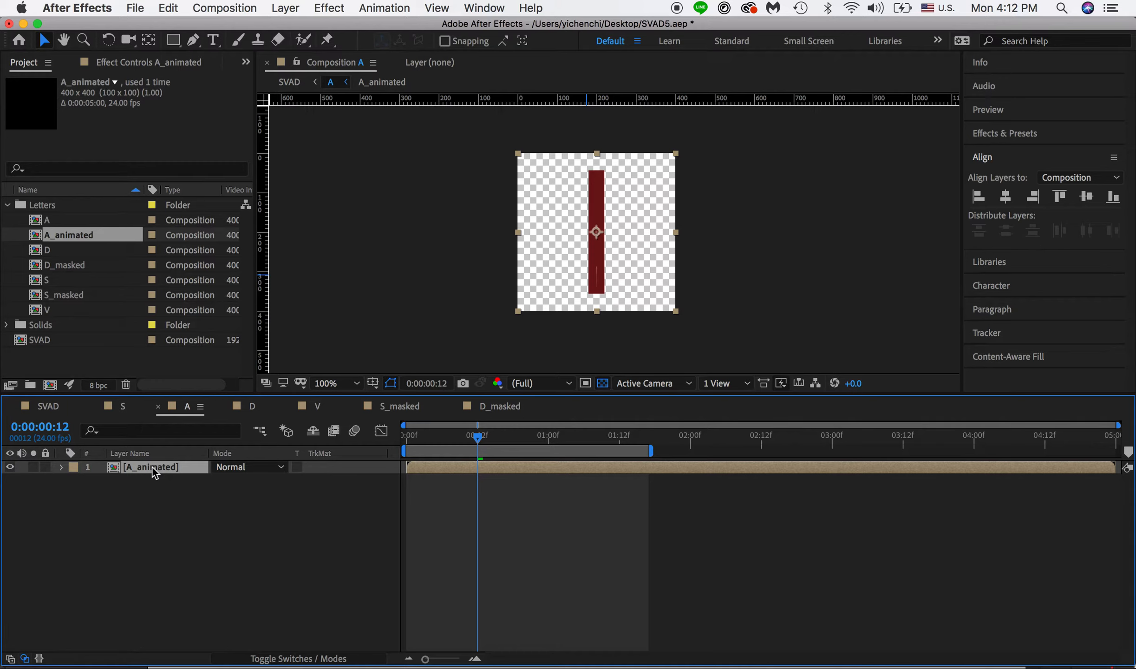
key("super+d")
key("super+d")
left_click_drag(424, 485, 477, 473)
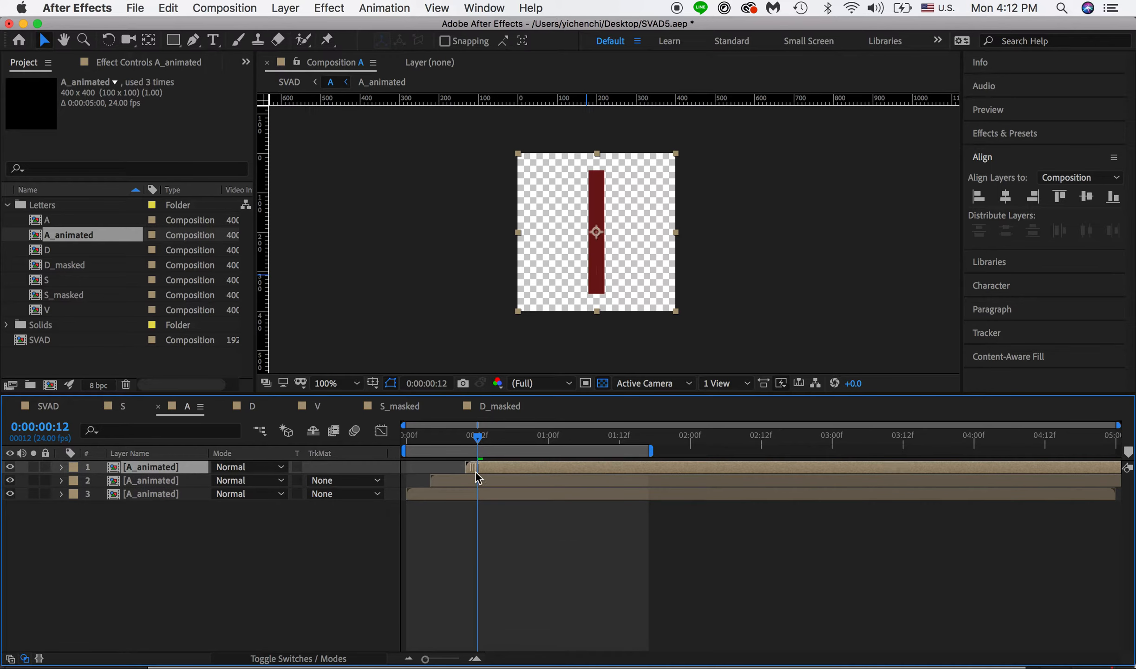
Step: In composition D, compare the Fill effects of the D_masked layers and copy the blue Fill from the bottom one
double_click(63, 264)
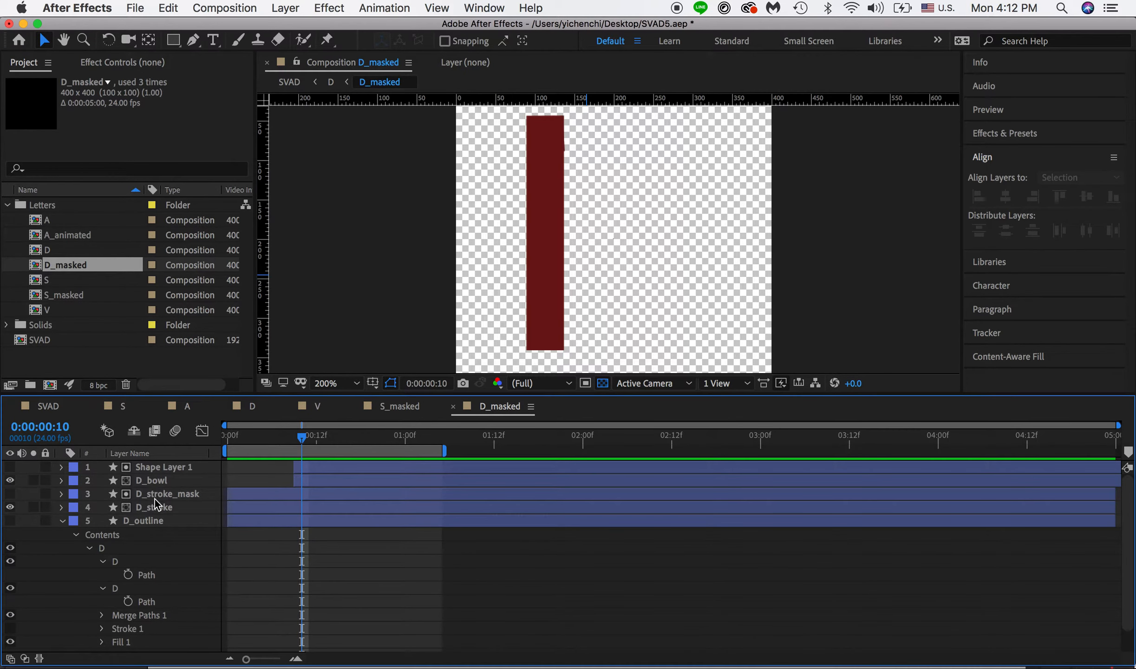
left_click(251, 407)
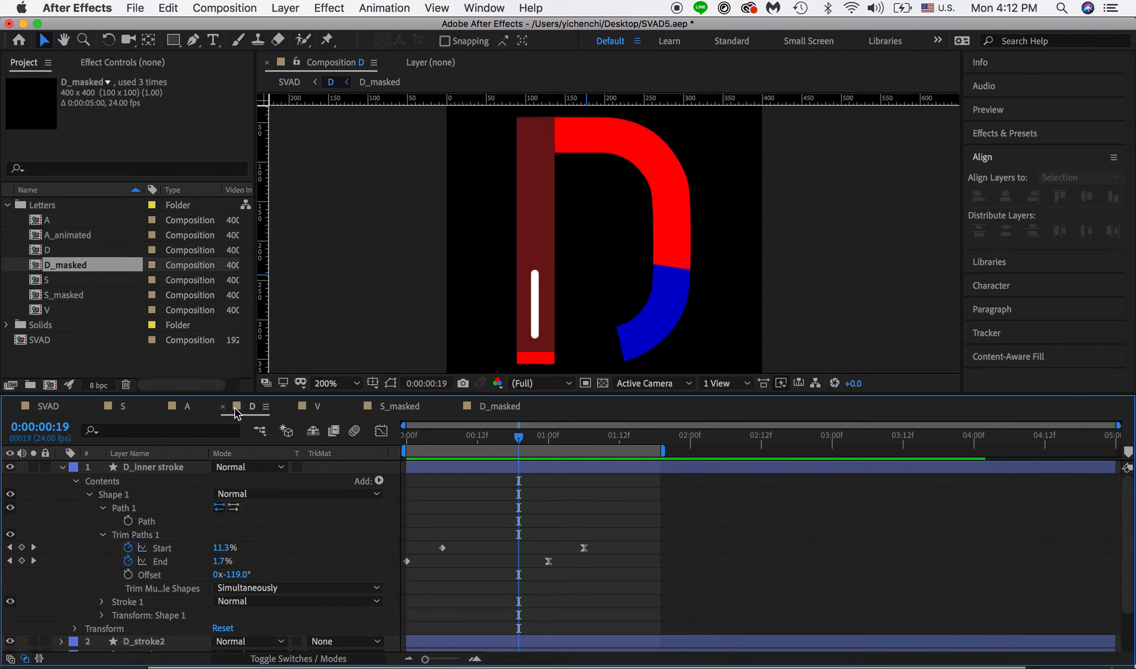
left_click(62, 467)
left_click(149, 535)
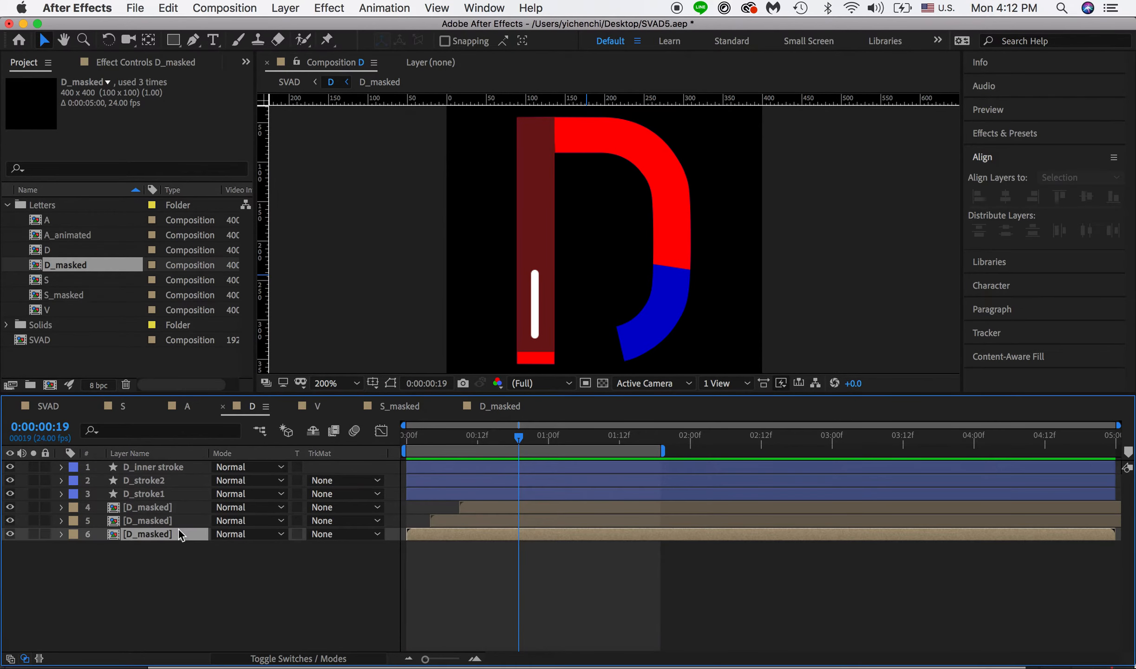
left_click(174, 520)
left_click(151, 64)
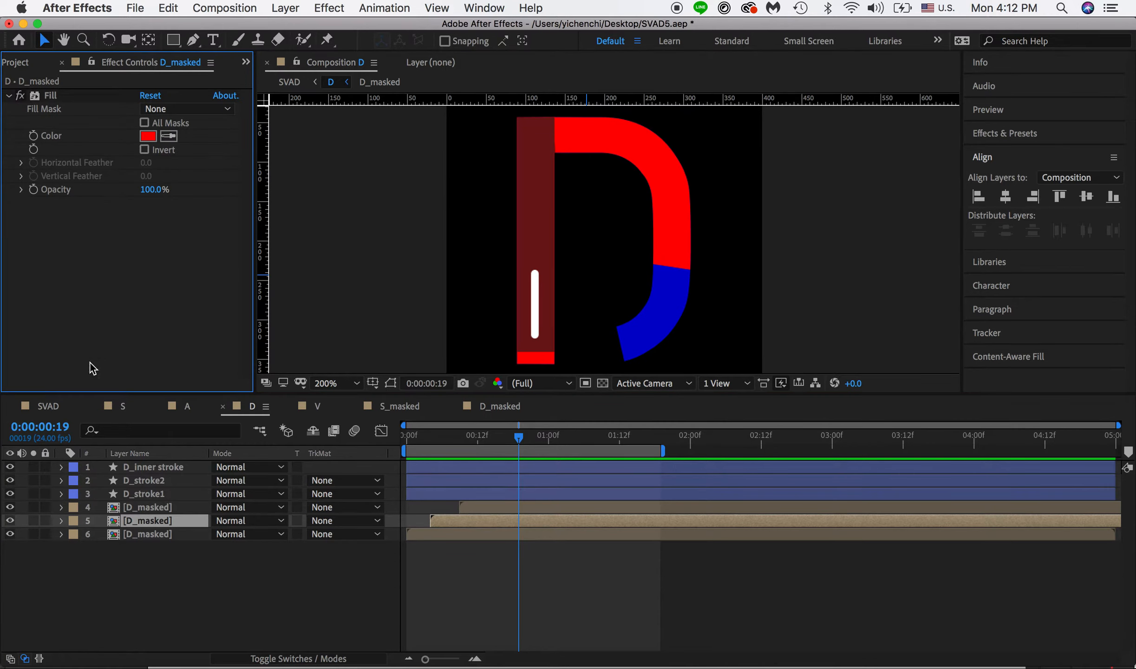
left_click(143, 537)
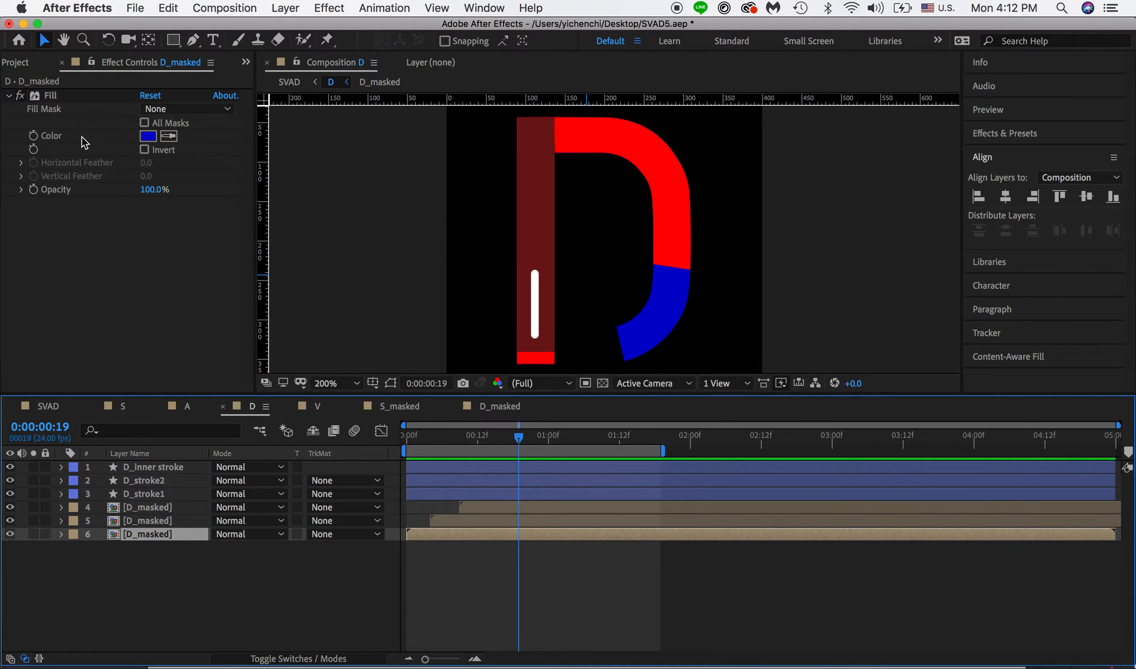
left_click(51, 96)
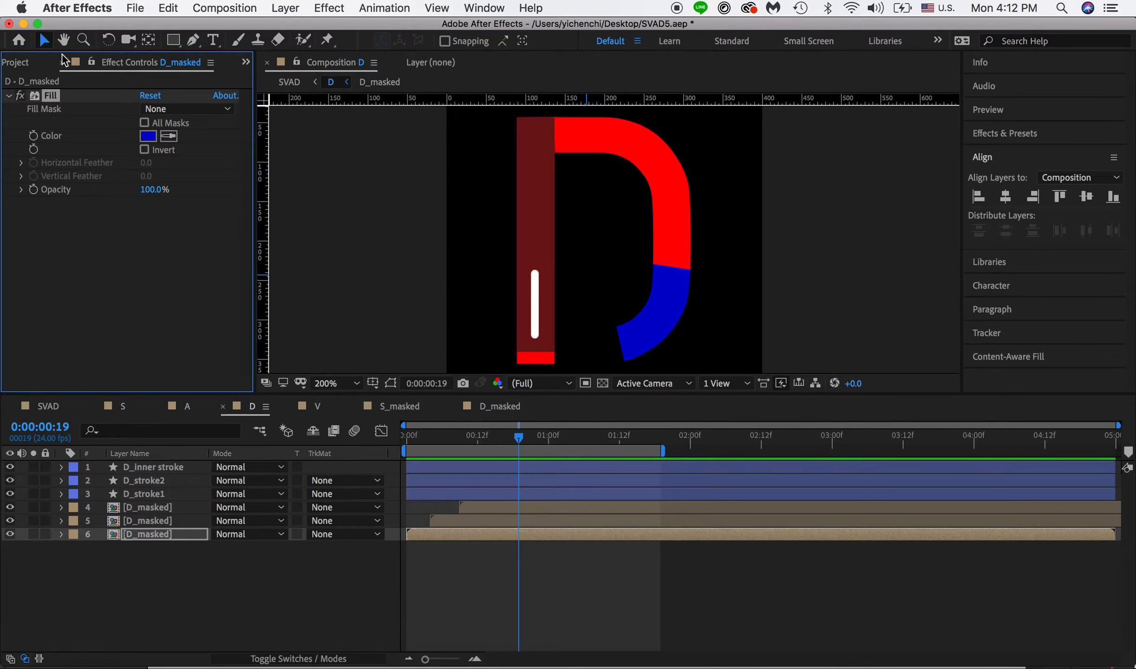
Step: Return to composition A and paste the blue Fill effect onto the bottom A_animated layer
left_click(30, 62)
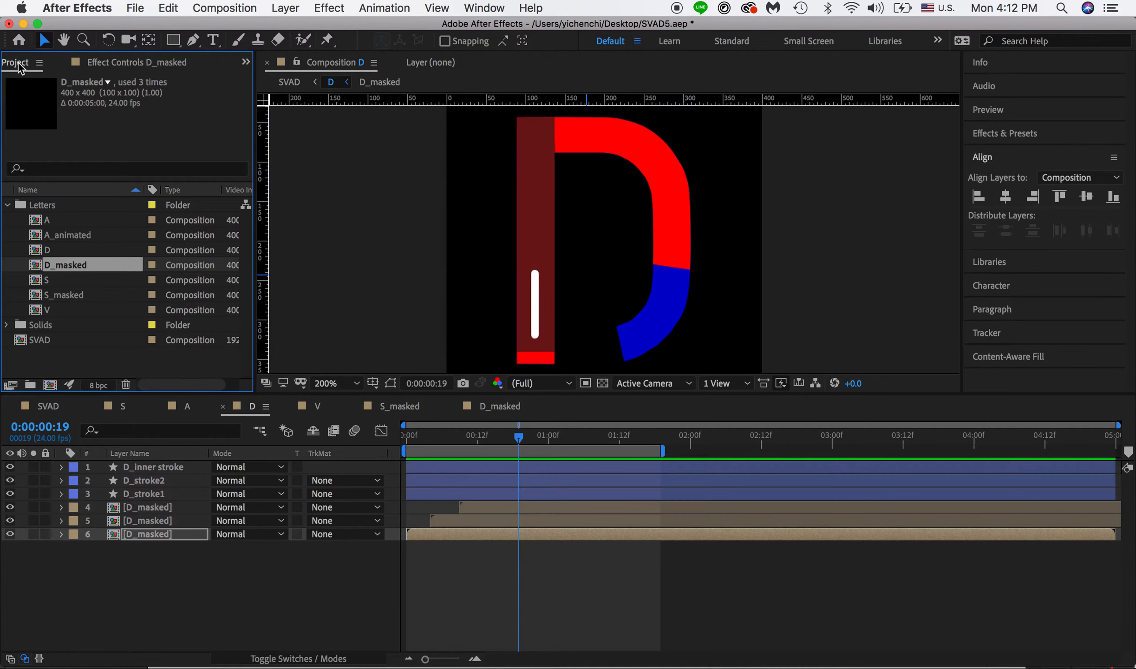
double_click(67, 237)
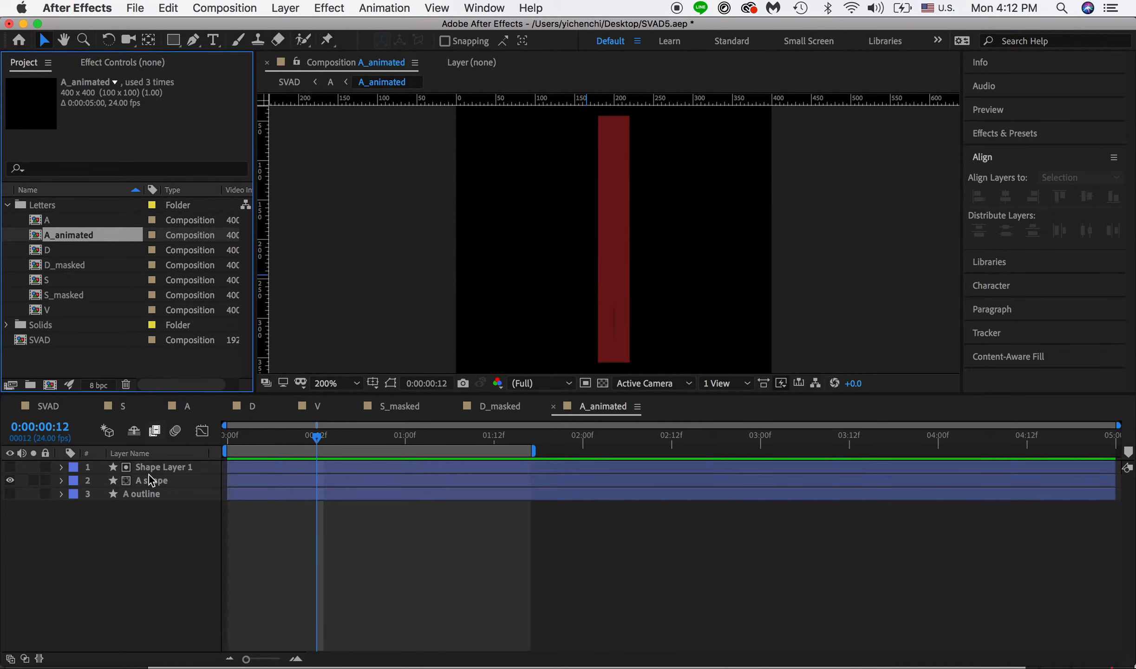
left_click(188, 406)
left_click(158, 496)
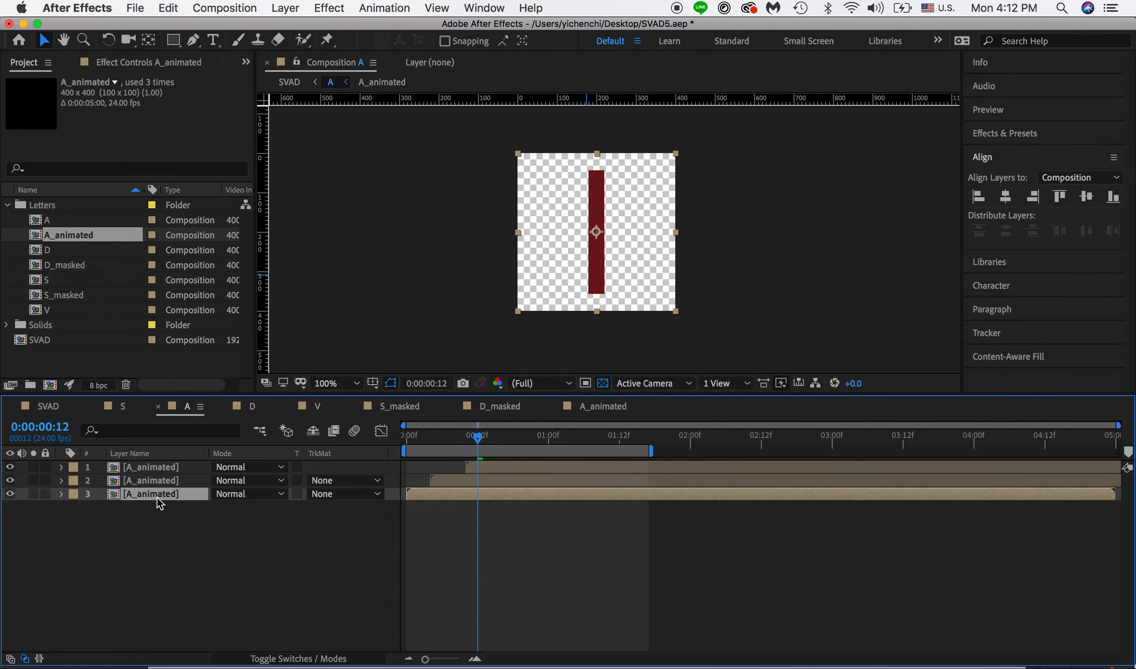
key("Return")
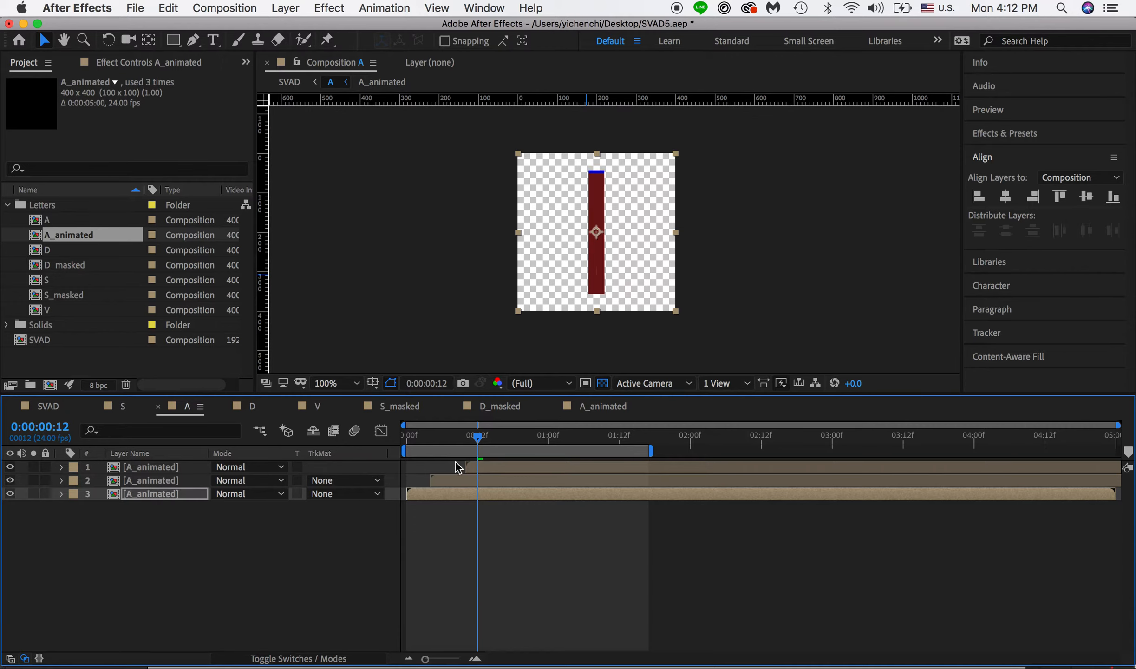
Step: Apply a red Fill effect to the middle A_animated layer and preview composition A from the start
left_click(449, 482)
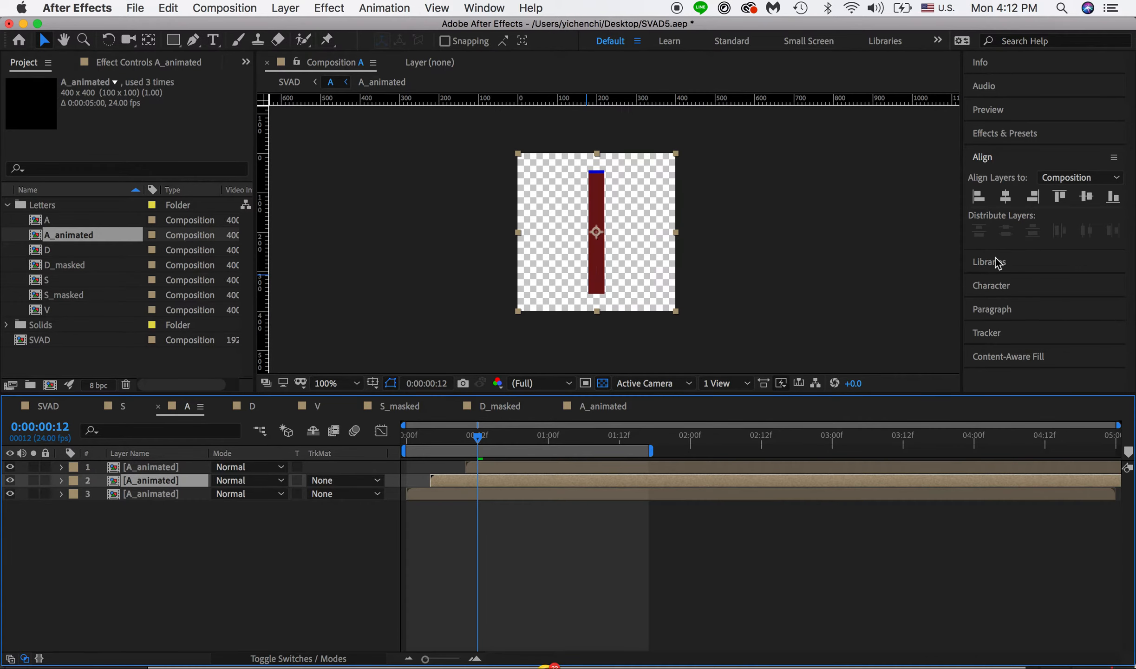
left_click(1004, 135)
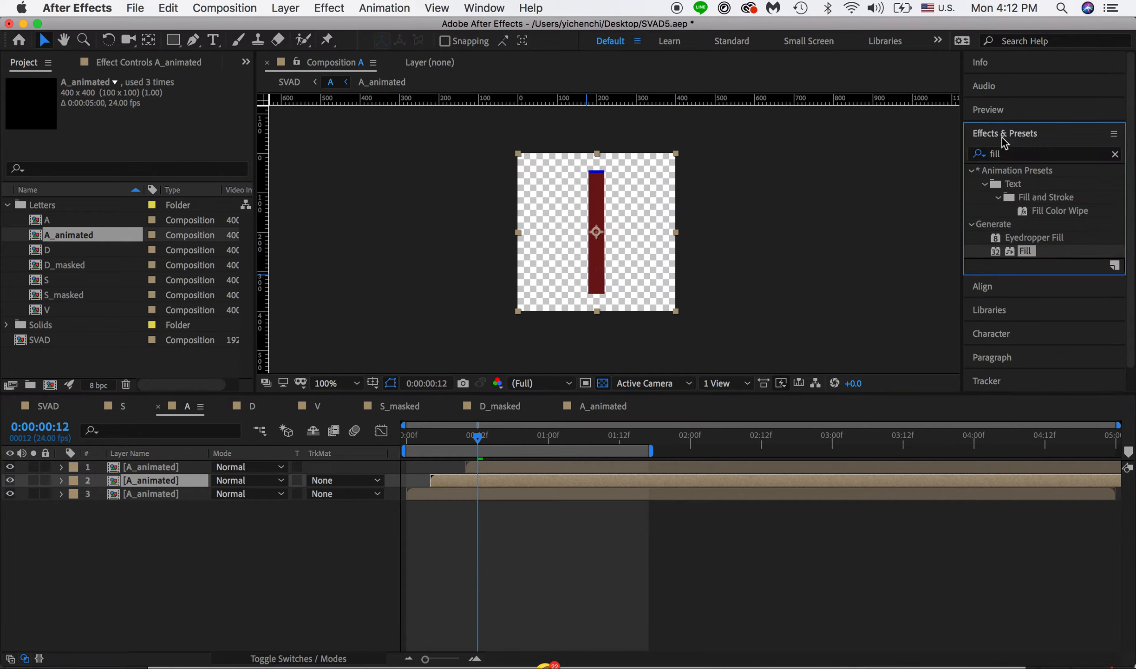
left_click(1026, 251)
left_click_drag(1026, 253, 619, 482)
left_click(360, 443)
key("Home")
key("space")
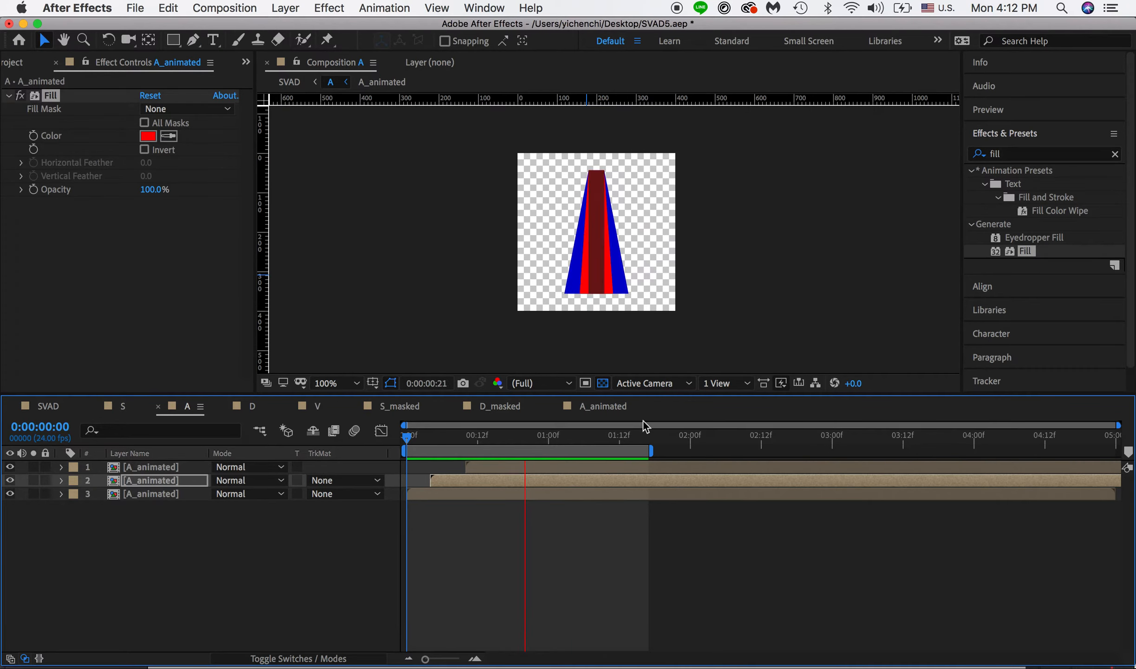
Step: Extend the end of composition A's work area to about 0:00:02:07 and preview the animation again
left_click(652, 450)
left_click_drag(652, 449, 734, 450)
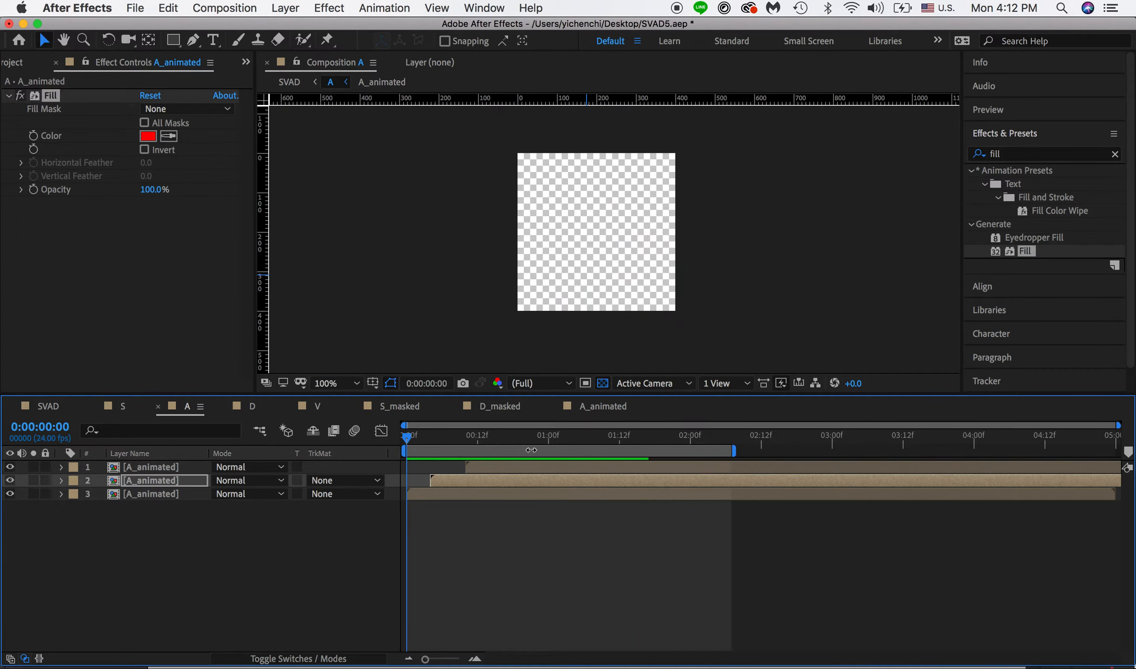
key("space")
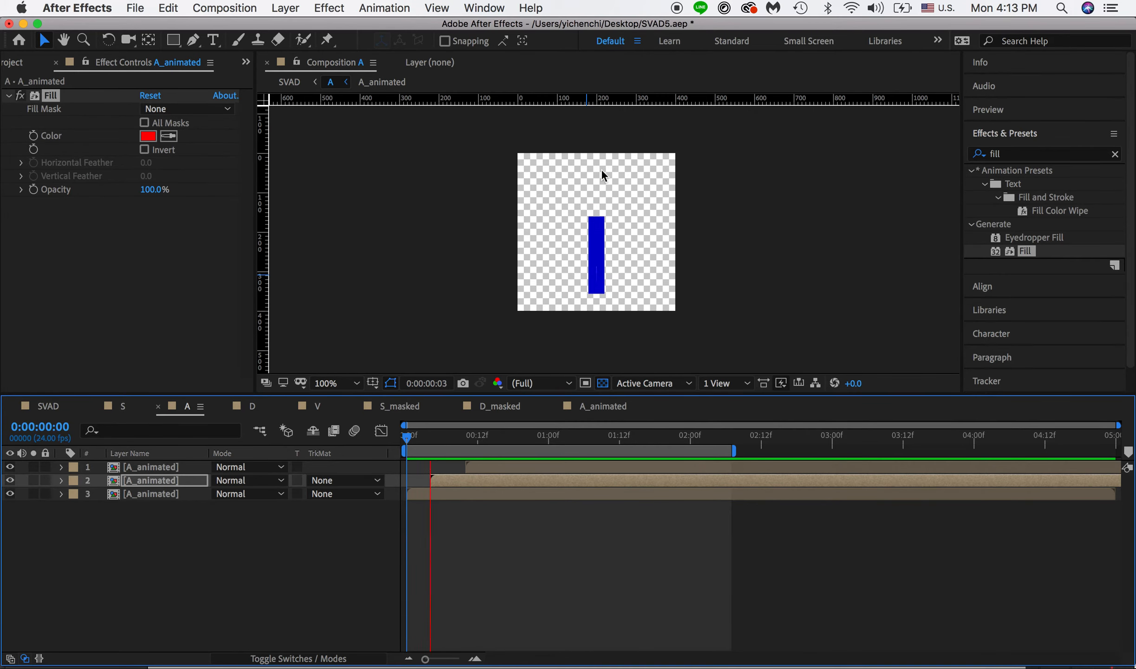
left_click(138, 8)
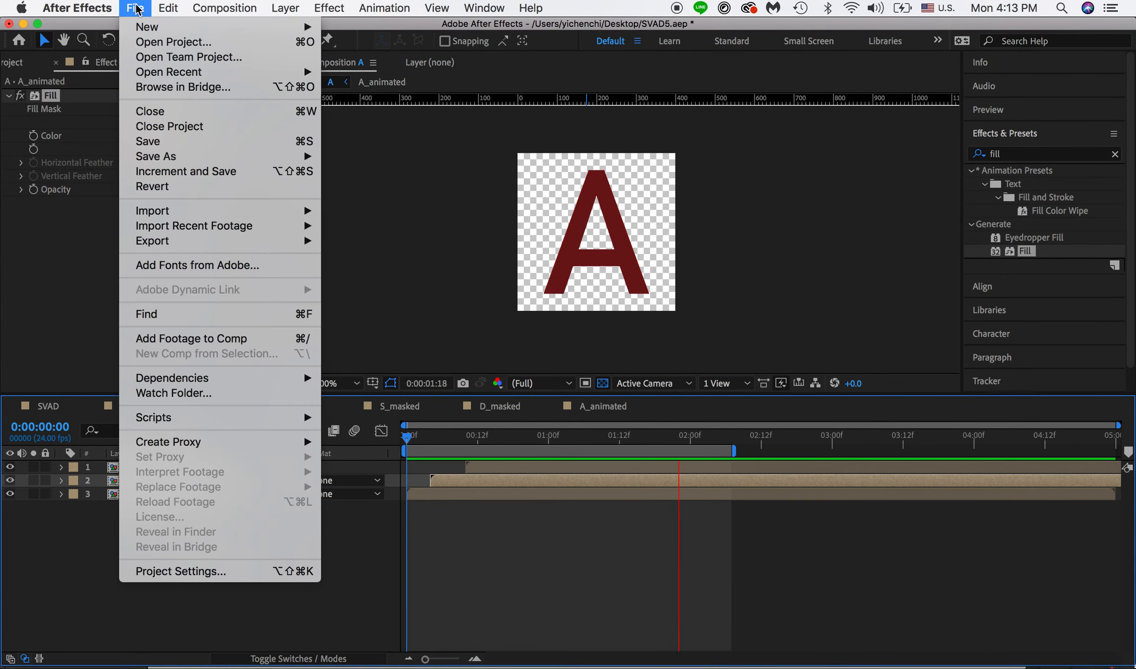
left_click(138, 10)
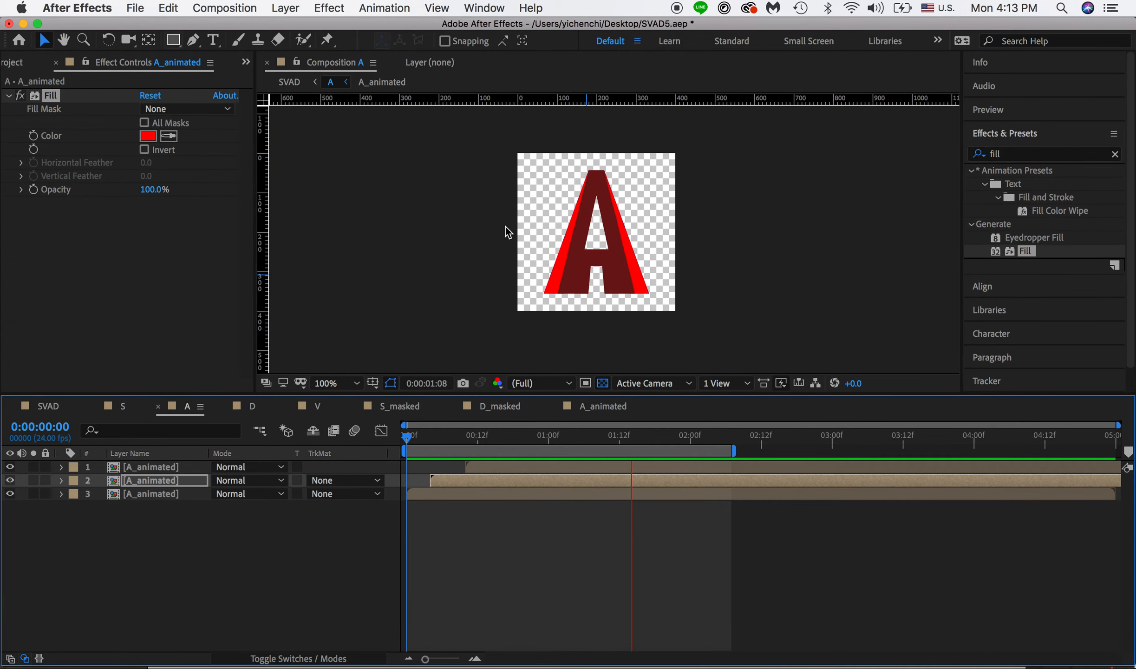
Step: Open the A_animated composition, reveal the A shape layer's path keyframes, and select those of the first path
double_click(152, 480)
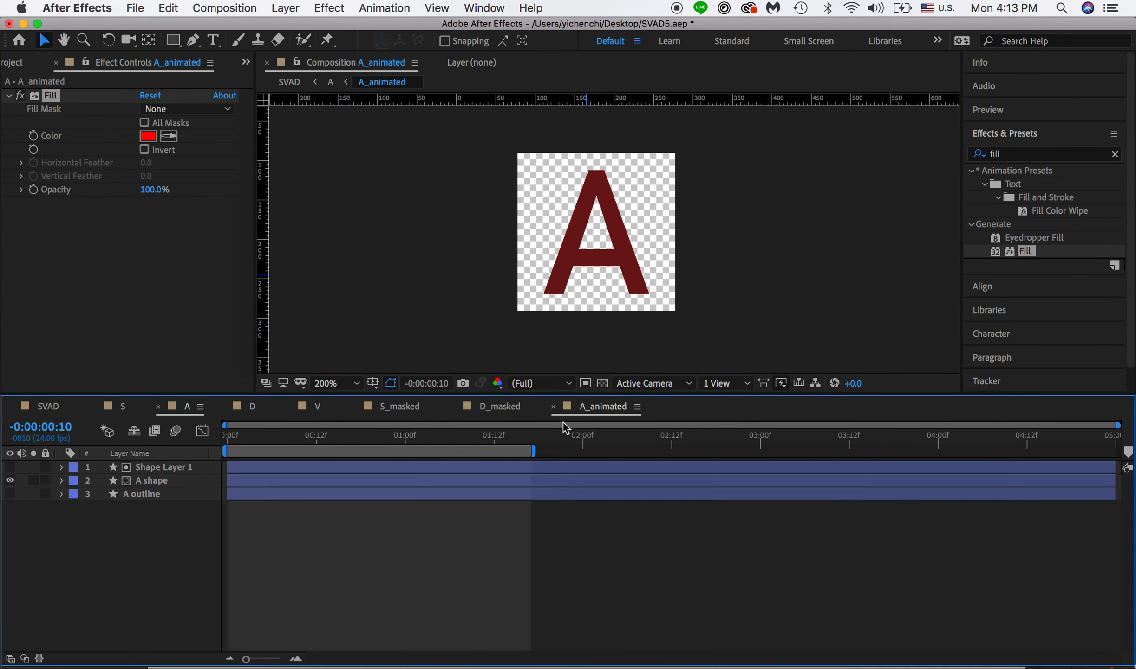
left_click(155, 483)
key("u")
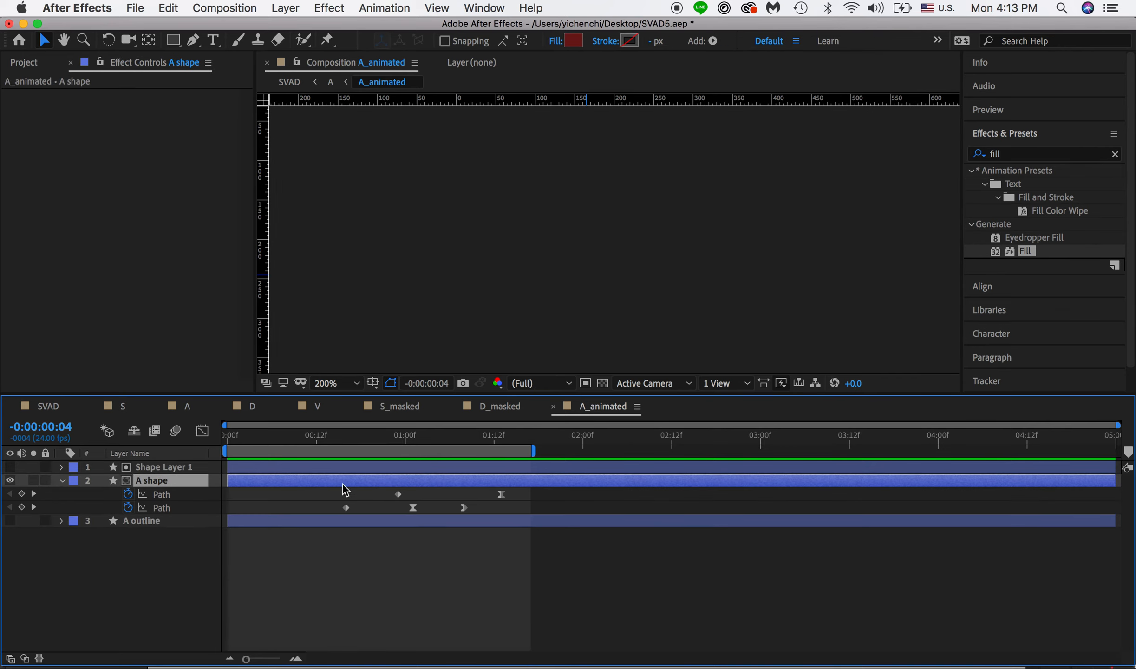
left_click(162, 469)
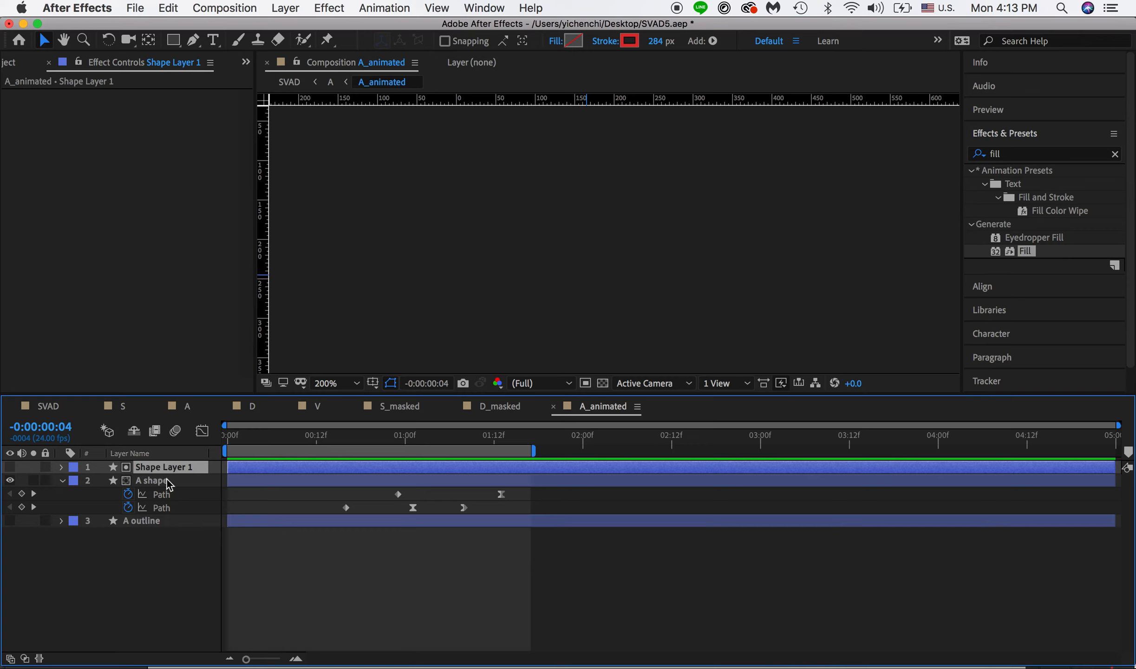
left_click(156, 495)
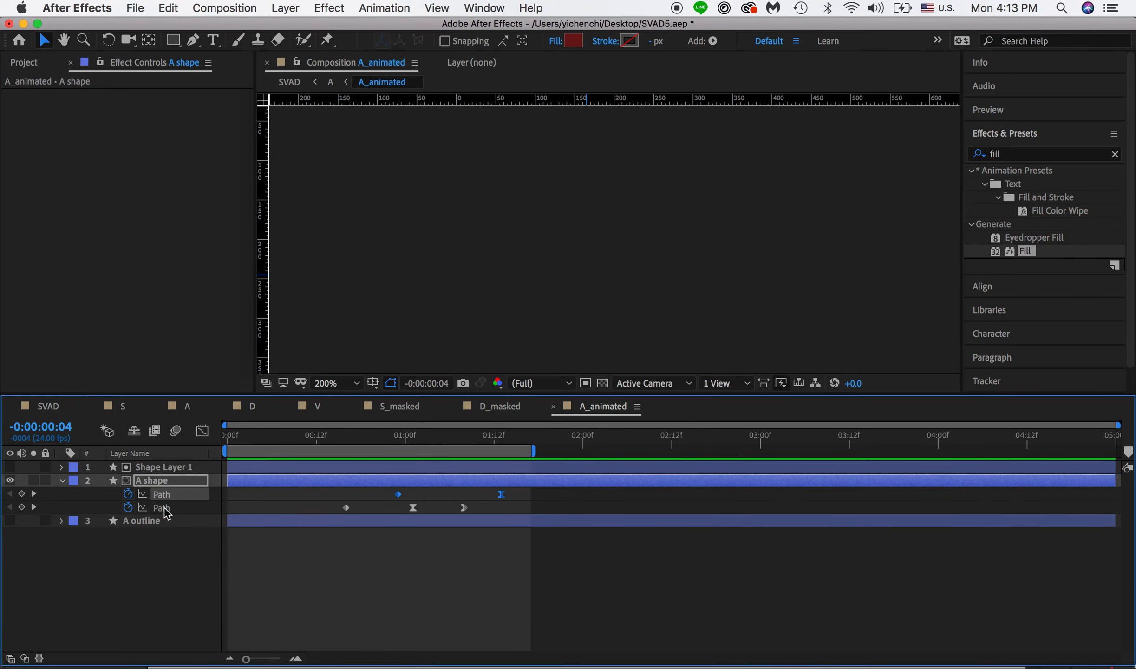